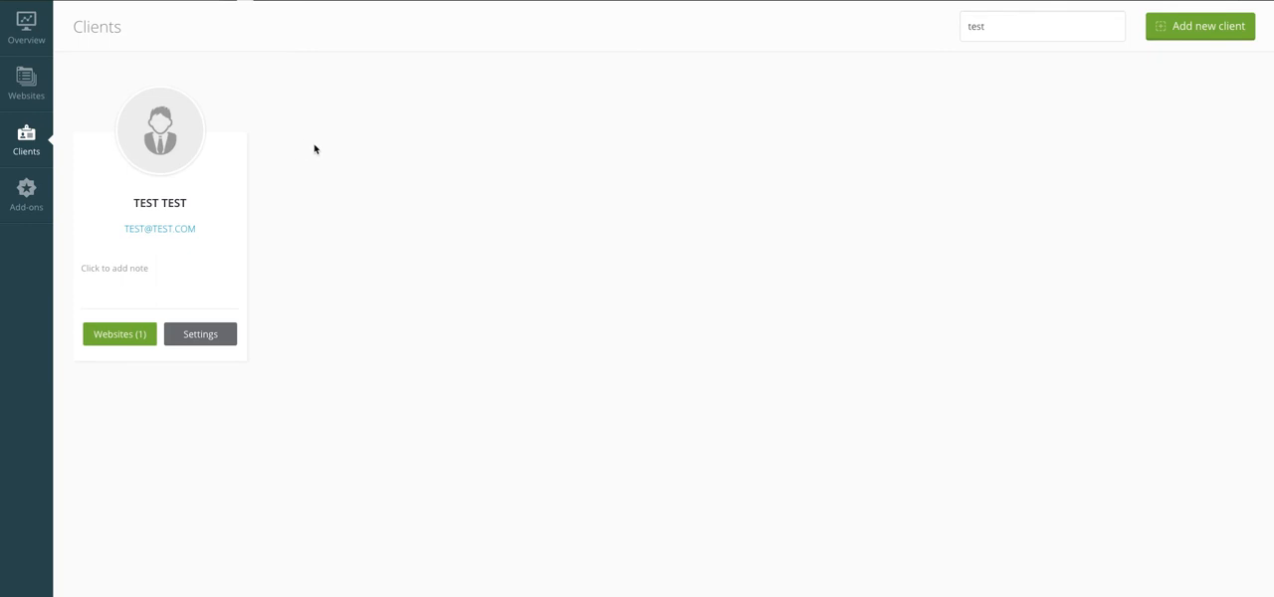
# Step: Start a new client record and enter the client's first and last name
pyautogui.click(1180, 28)
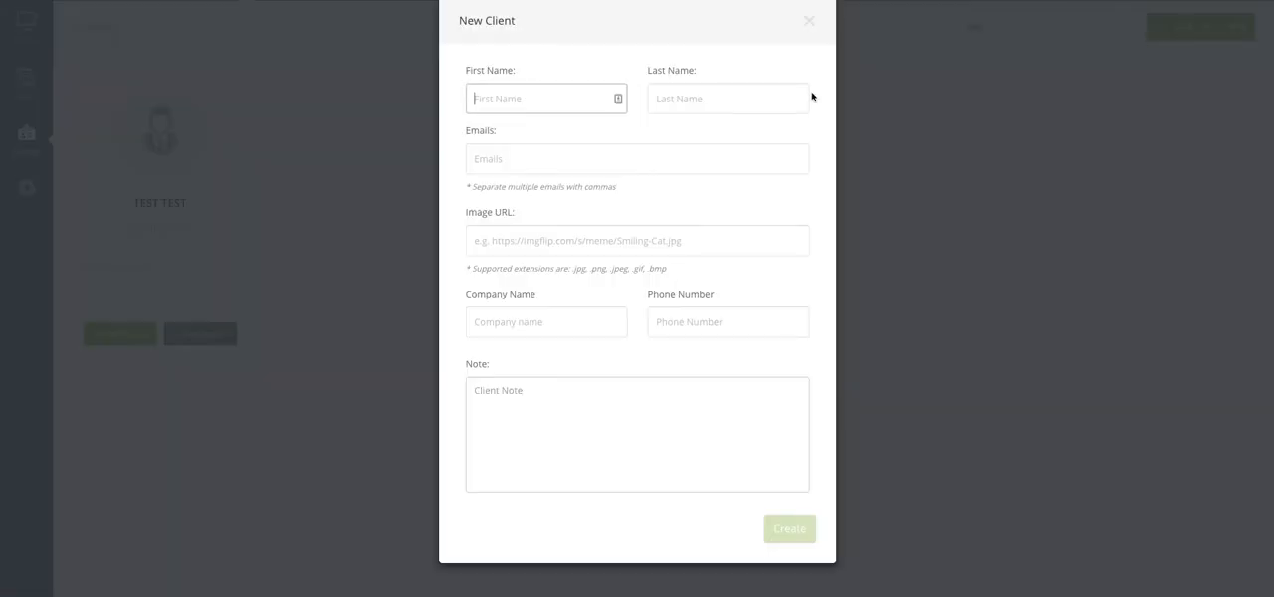
pyautogui.write('Test2')
pyautogui.press('Tab')
pyautogui.write('Test2')
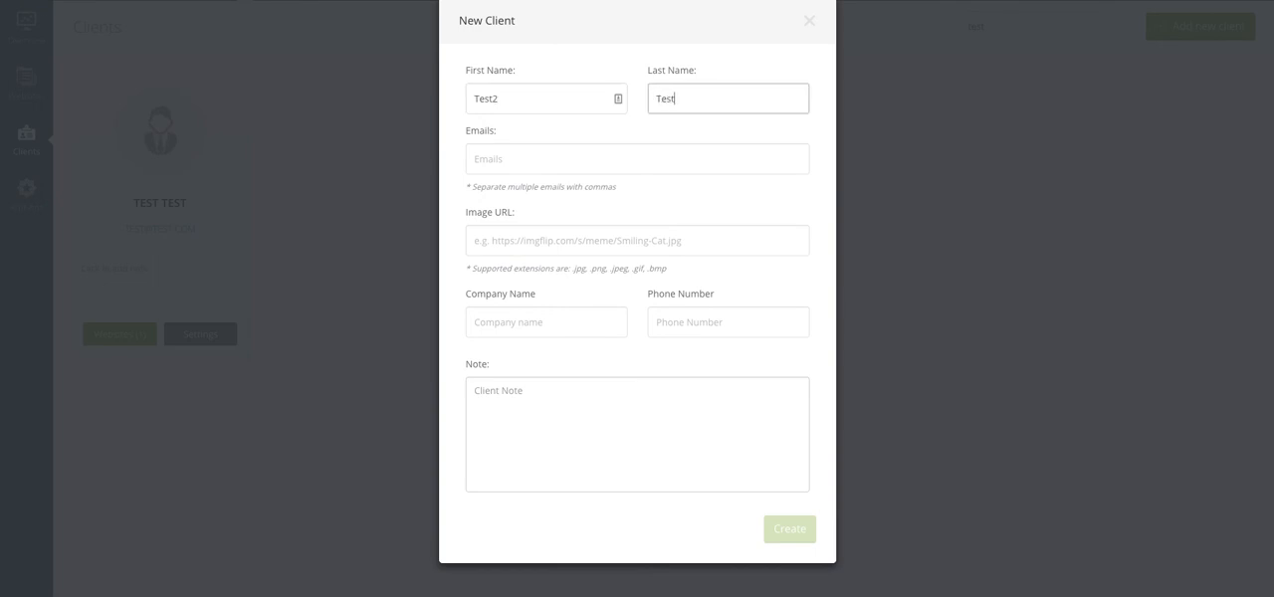
pyautogui.press('Tab')
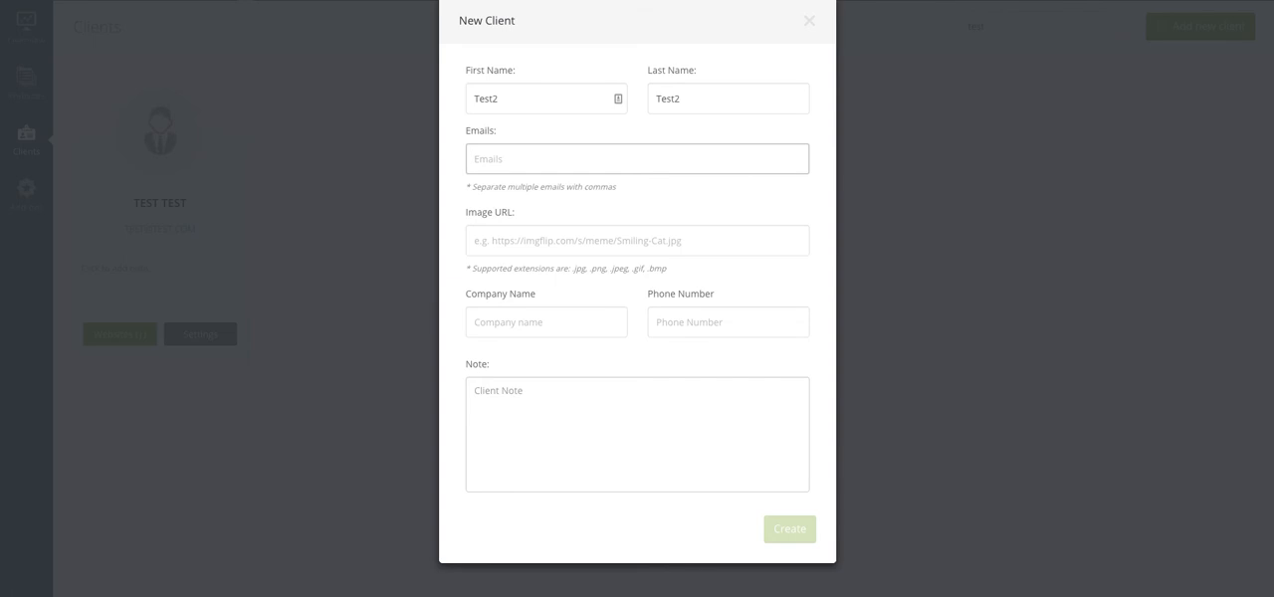
# Step: Enter the new client's e-mail address and set the company name to Test Company
pyautogui.write('test2')
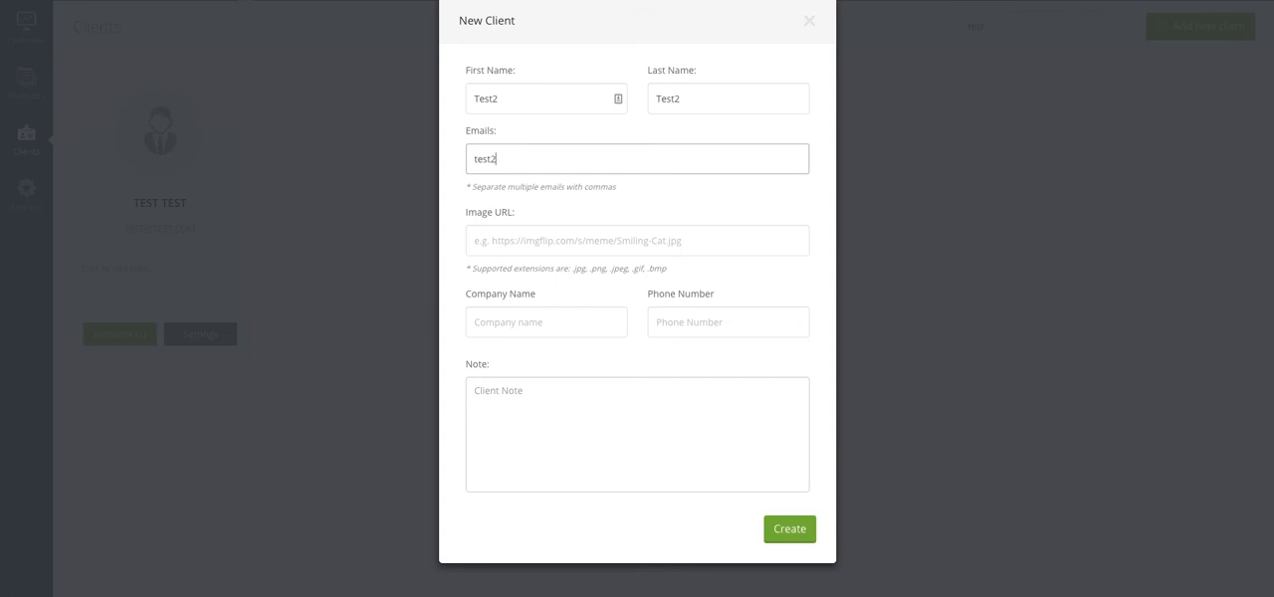
pyautogui.write('@test.com')
pyautogui.click(530, 324)
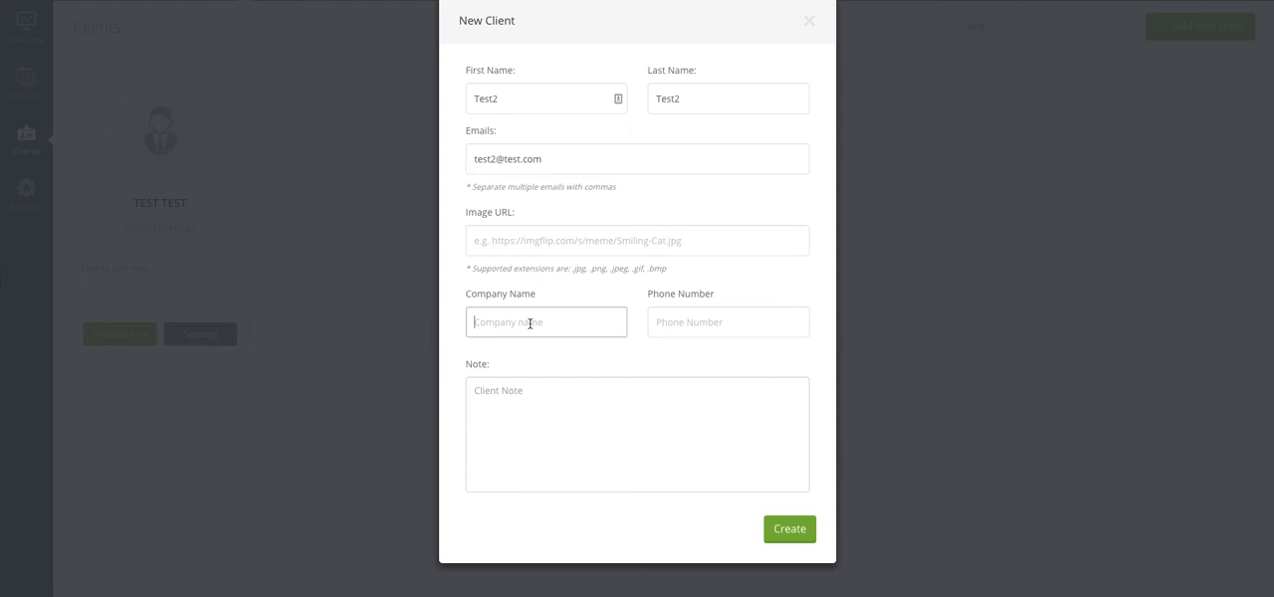
pyautogui.write('Test Company')
pyautogui.click(593, 378)
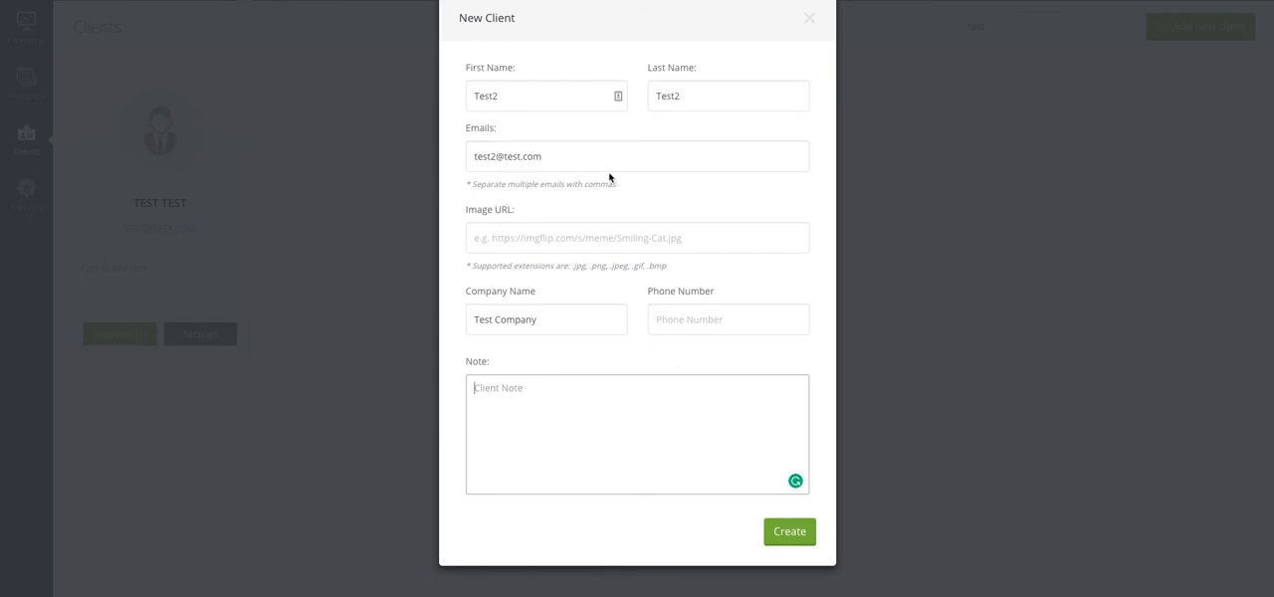
# Step: Add a second, comma-separated e-mail address to the new client and create the client
pyautogui.click(586, 158)
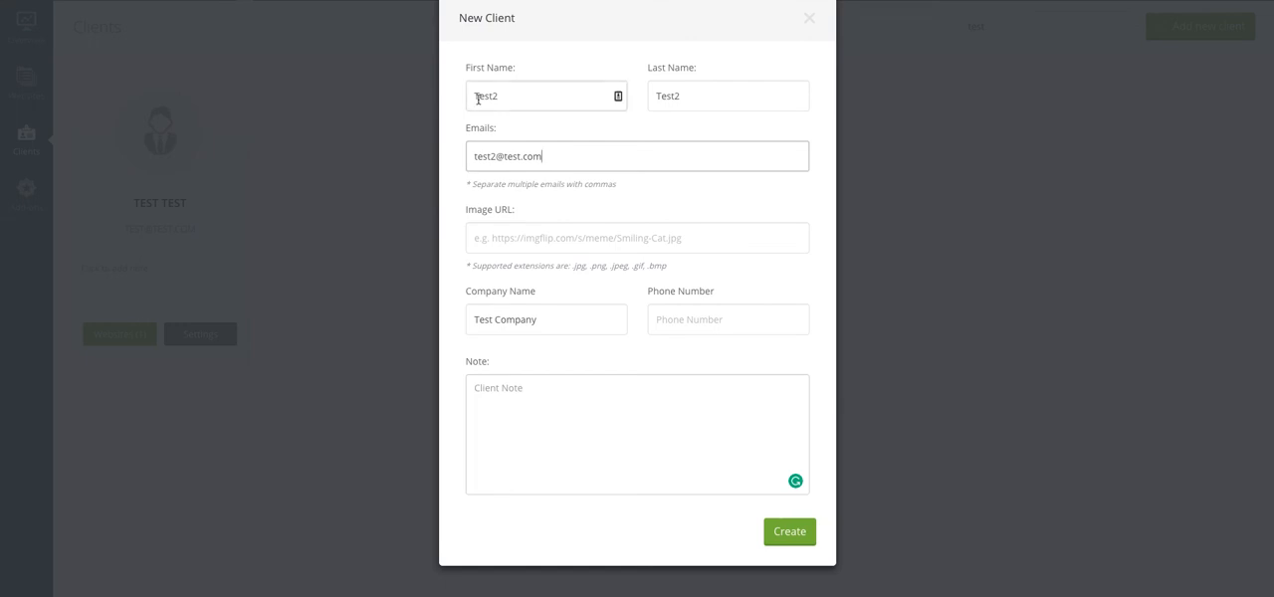
pyautogui.click(691, 97)
pyautogui.click(586, 159)
pyautogui.write(',test2@test.com')
pyautogui.click(783, 532)
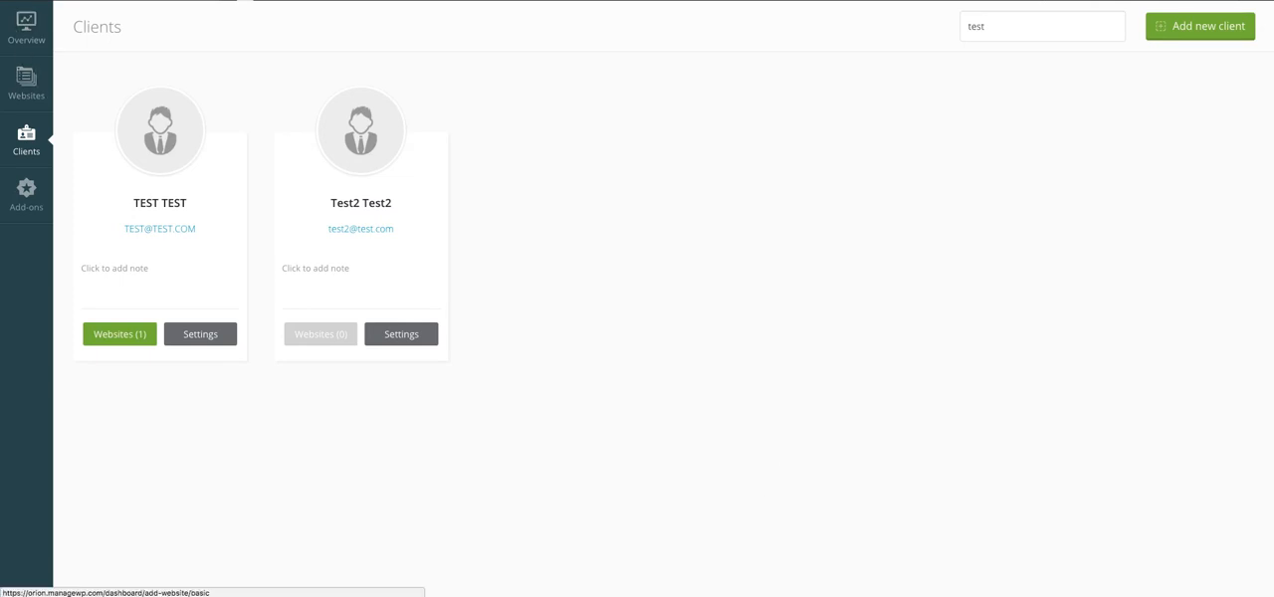
pyautogui.click(28, 1)
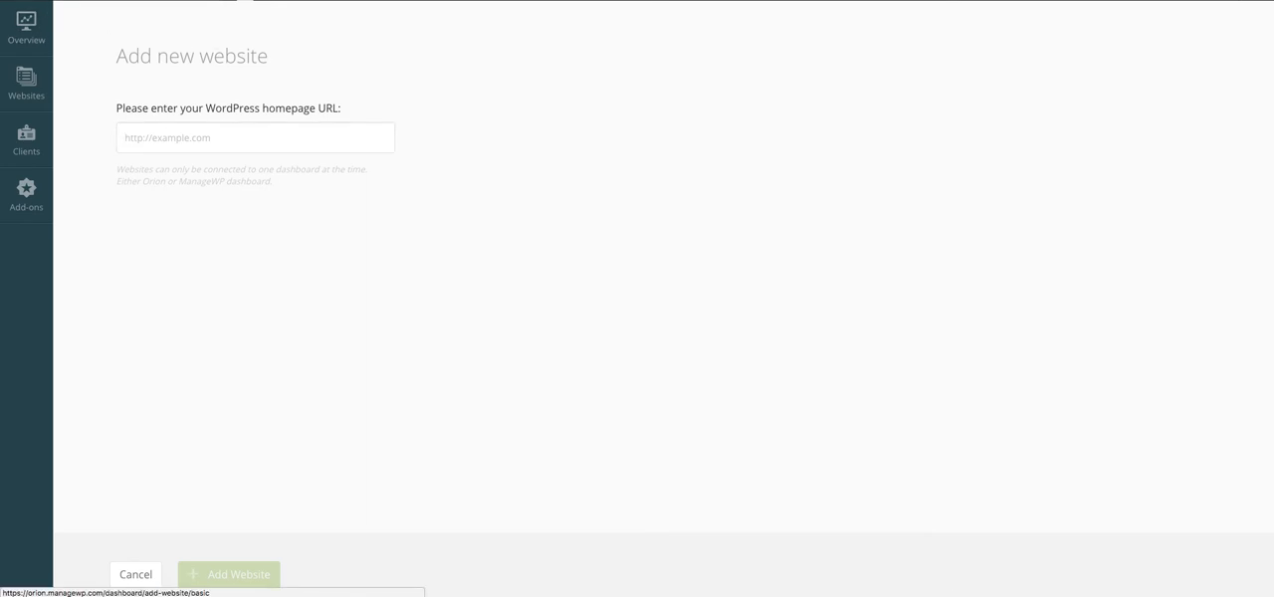
pyautogui.click(228, 145)
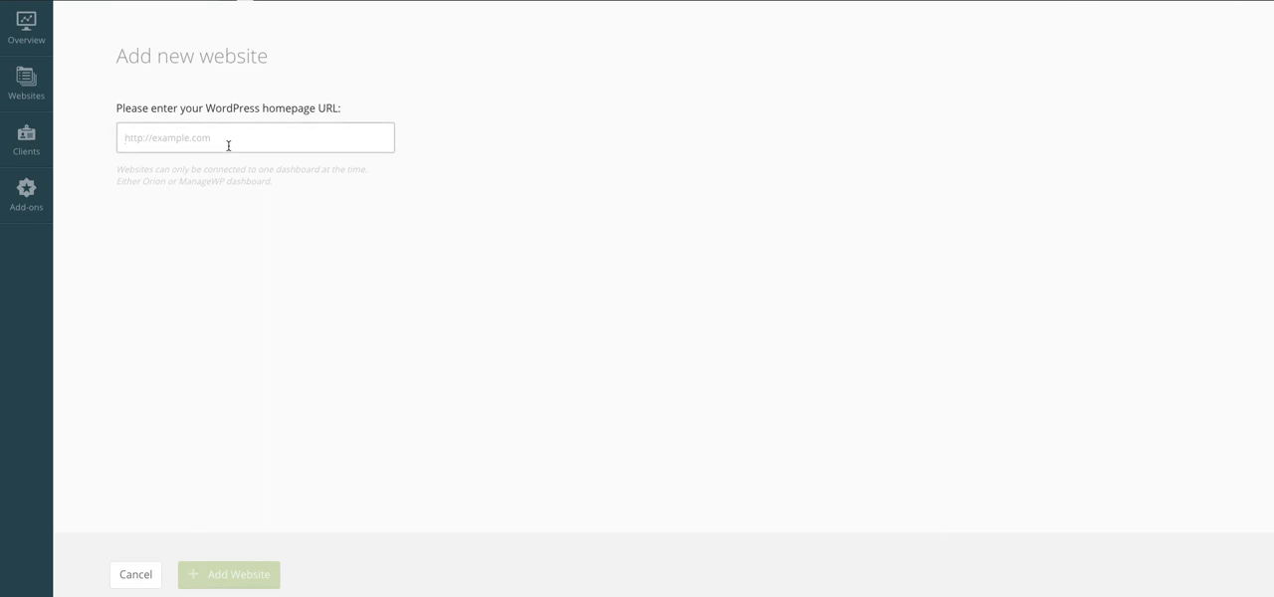
pyautogui.write('http:')
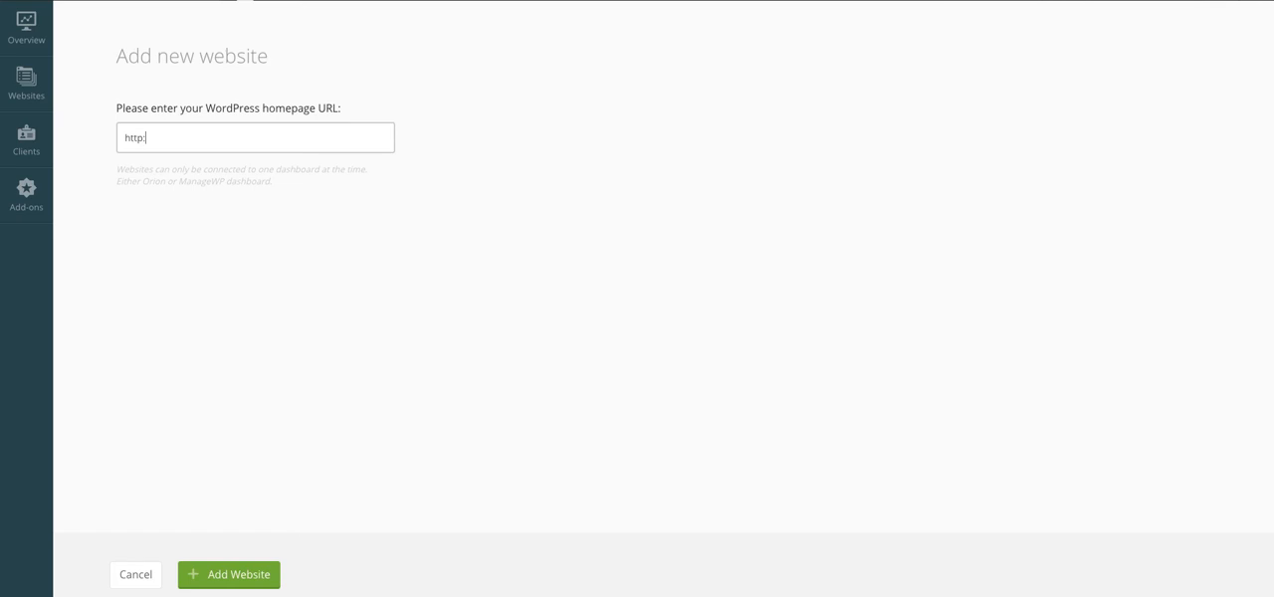
pyautogui.write('//www.chandler-property.com')
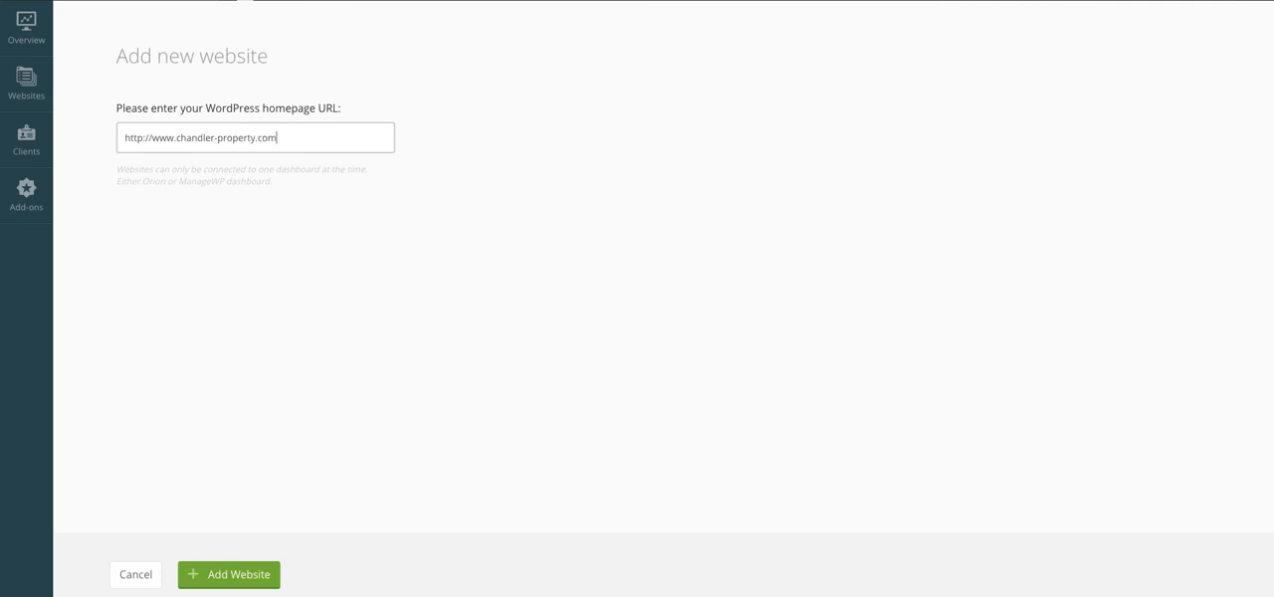
pyautogui.click(230, 579)
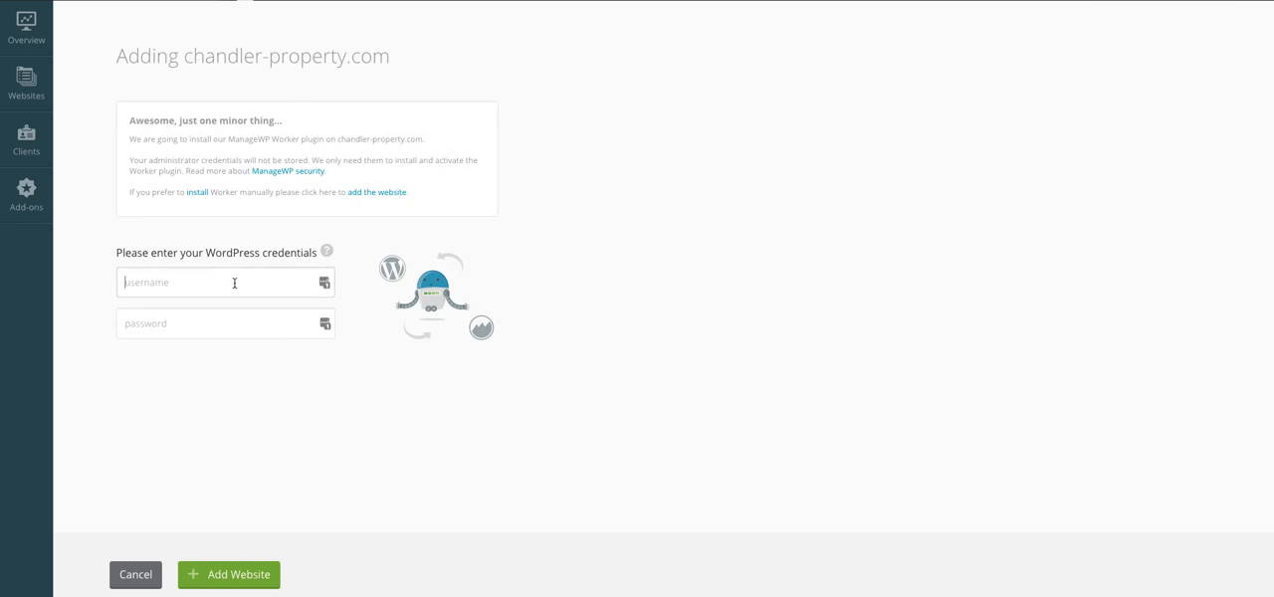
# Step: Enter the WordPress administrator username and password for chandler-property.com and submit them to add the website
pyautogui.write('crash')
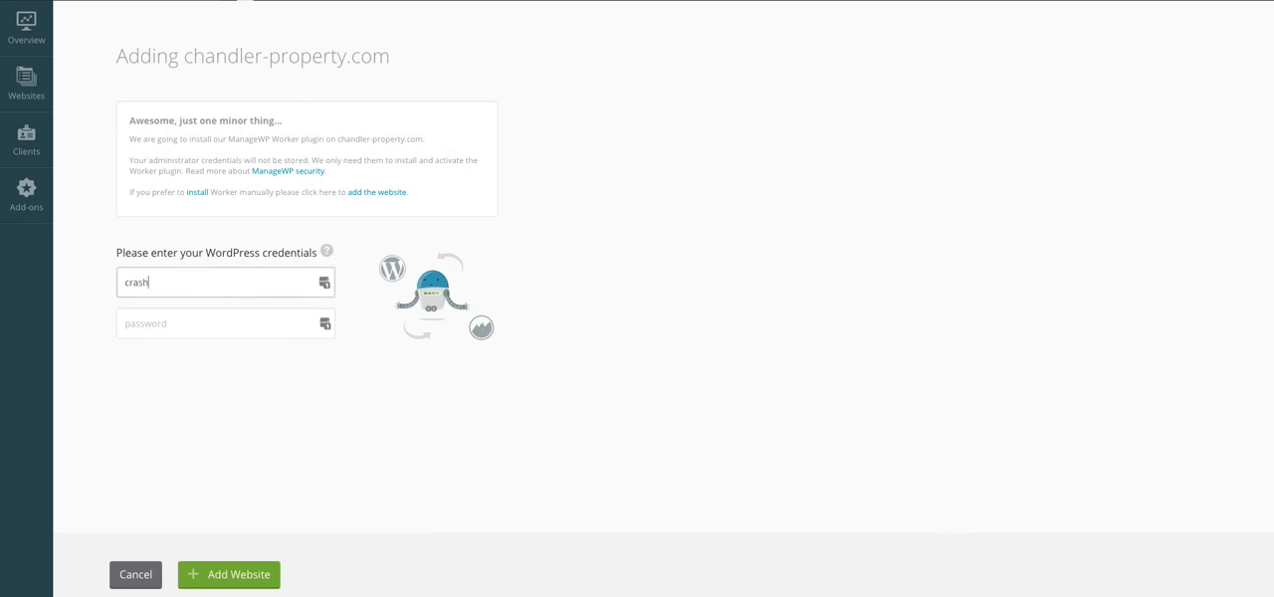
pyautogui.press('Tab')
pyautogui.write('••••••••')
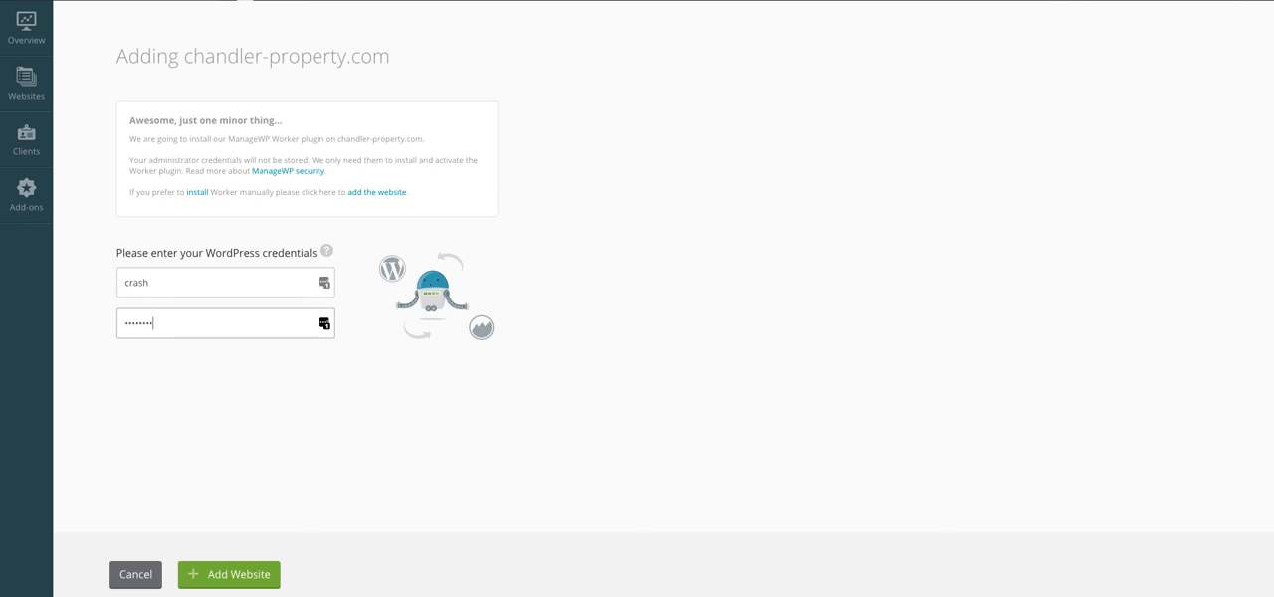
pyautogui.write('••')
pyautogui.press('Return')
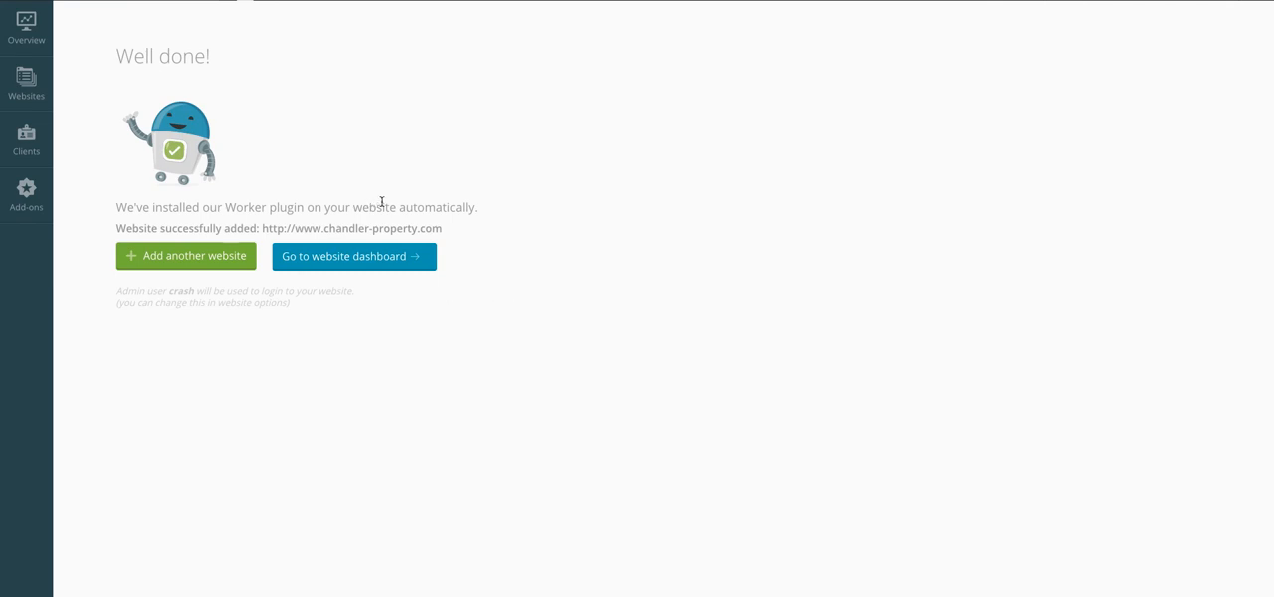
# Step: In the settings of the newly added website, assign the newly created client and the Live tag
pyautogui.click(327, 258)
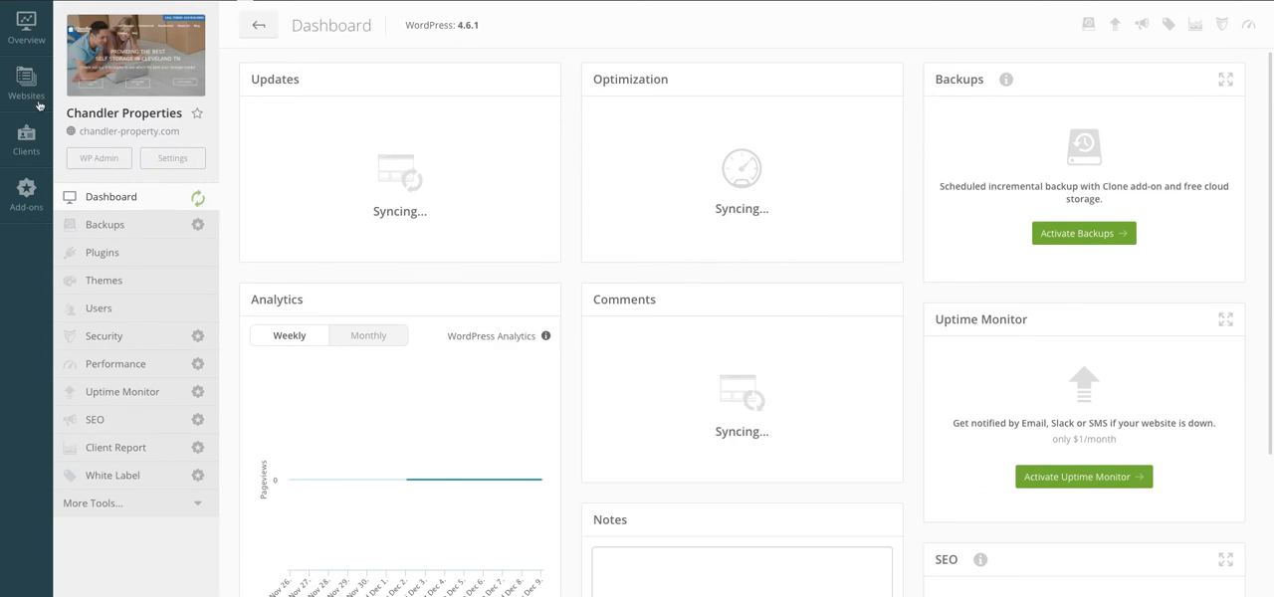
pyautogui.click(163, 159)
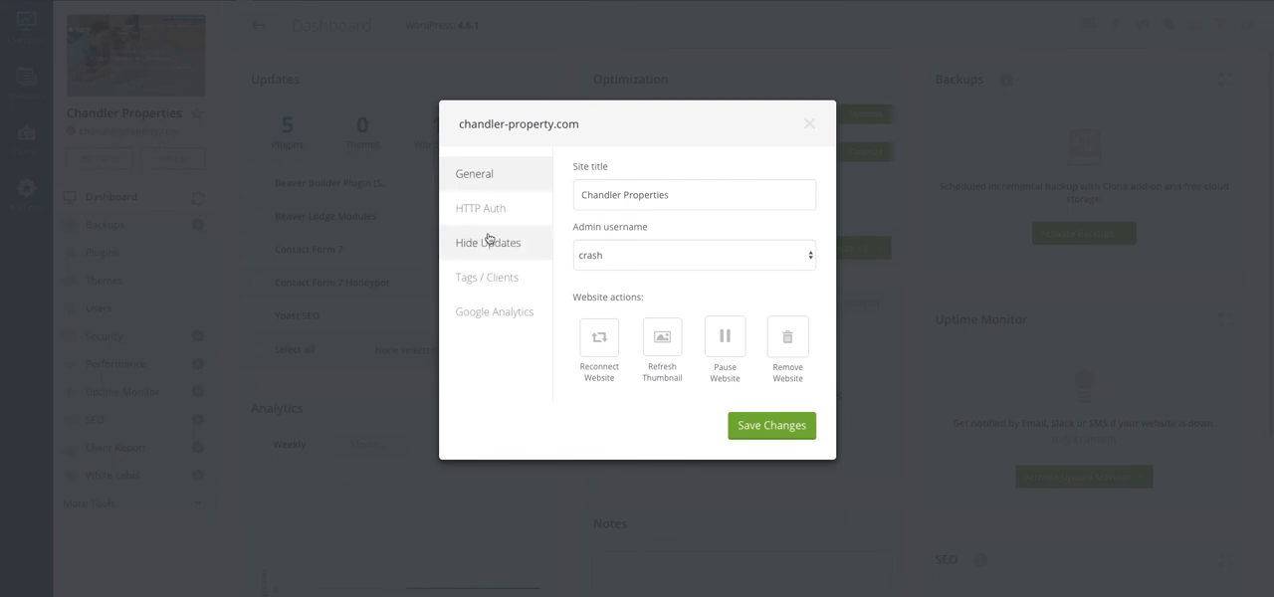
pyautogui.click(497, 279)
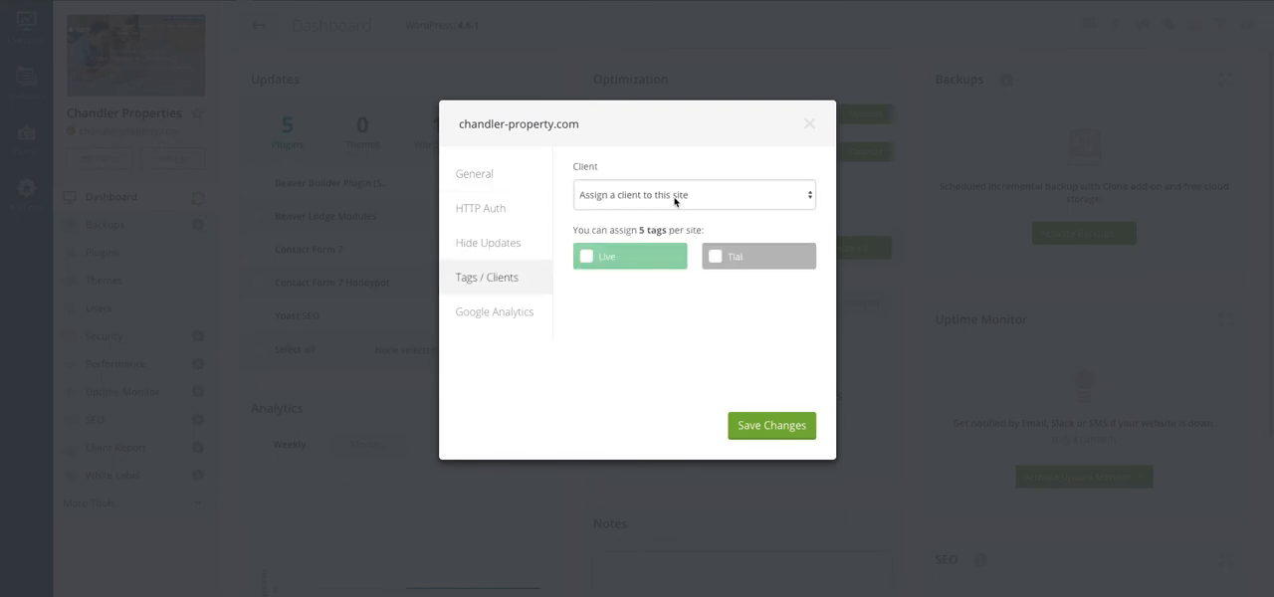
pyautogui.click(675, 201)
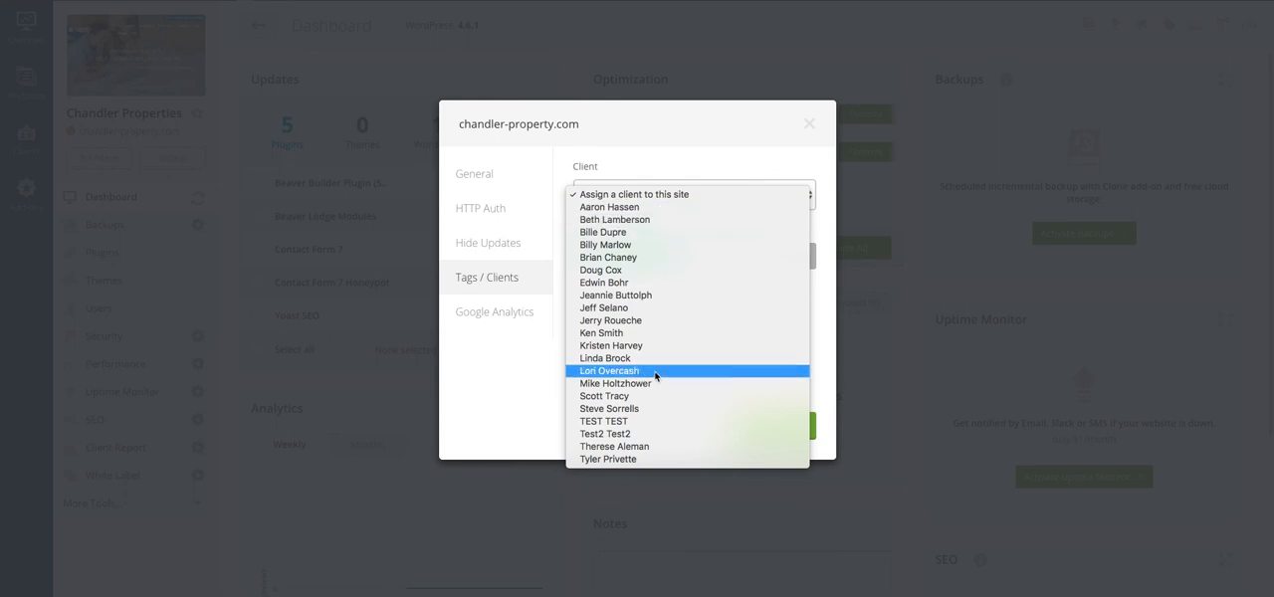
pyautogui.click(637, 434)
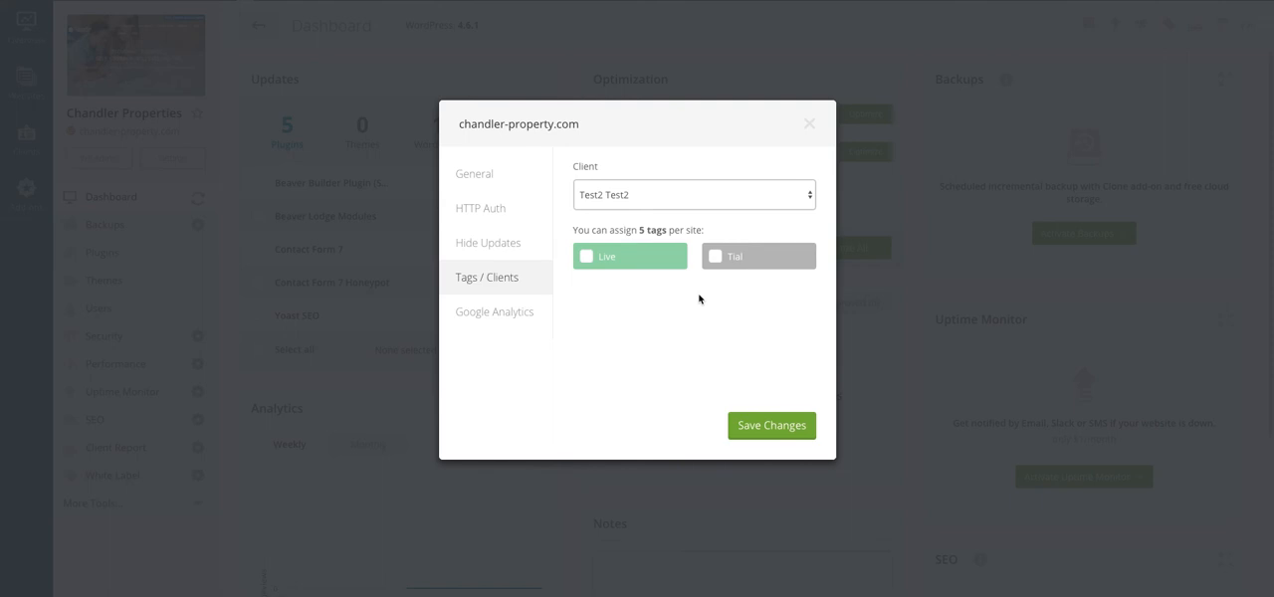
pyautogui.click(587, 257)
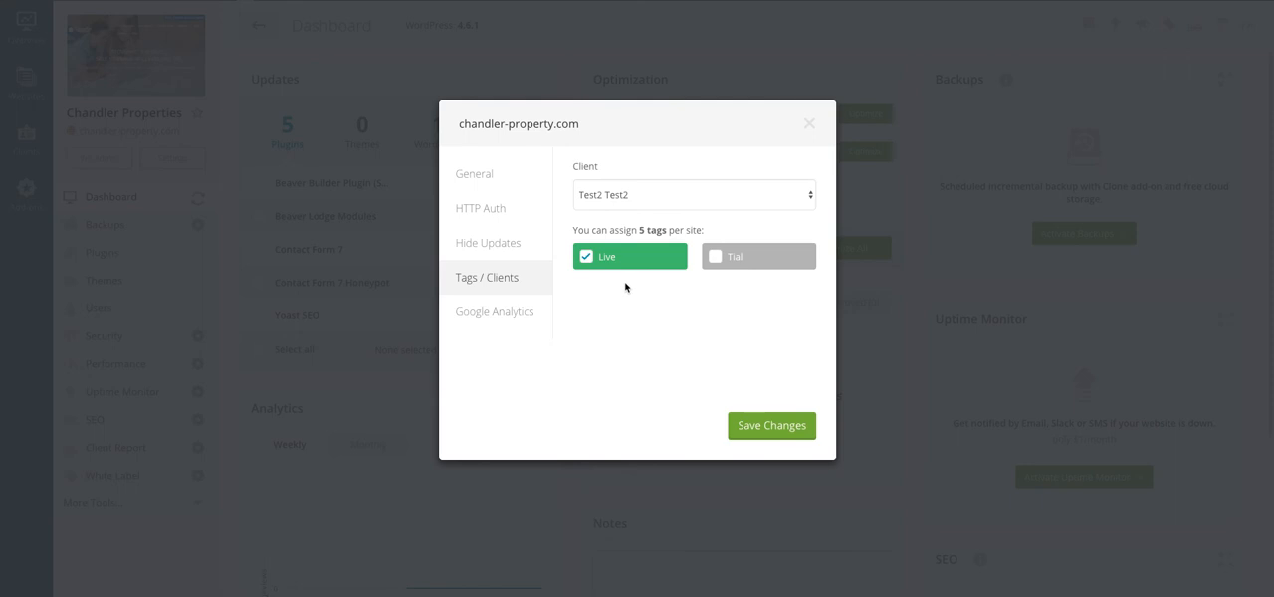
pyautogui.click(491, 315)
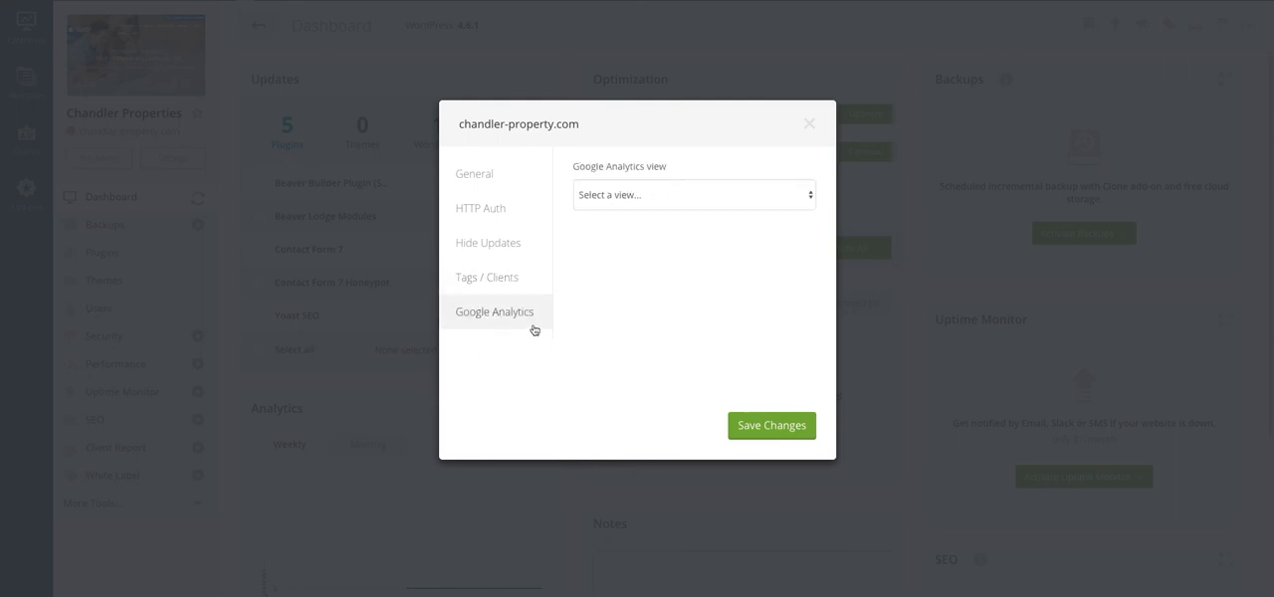
pyautogui.click(705, 197)
pyautogui.click(730, 143)
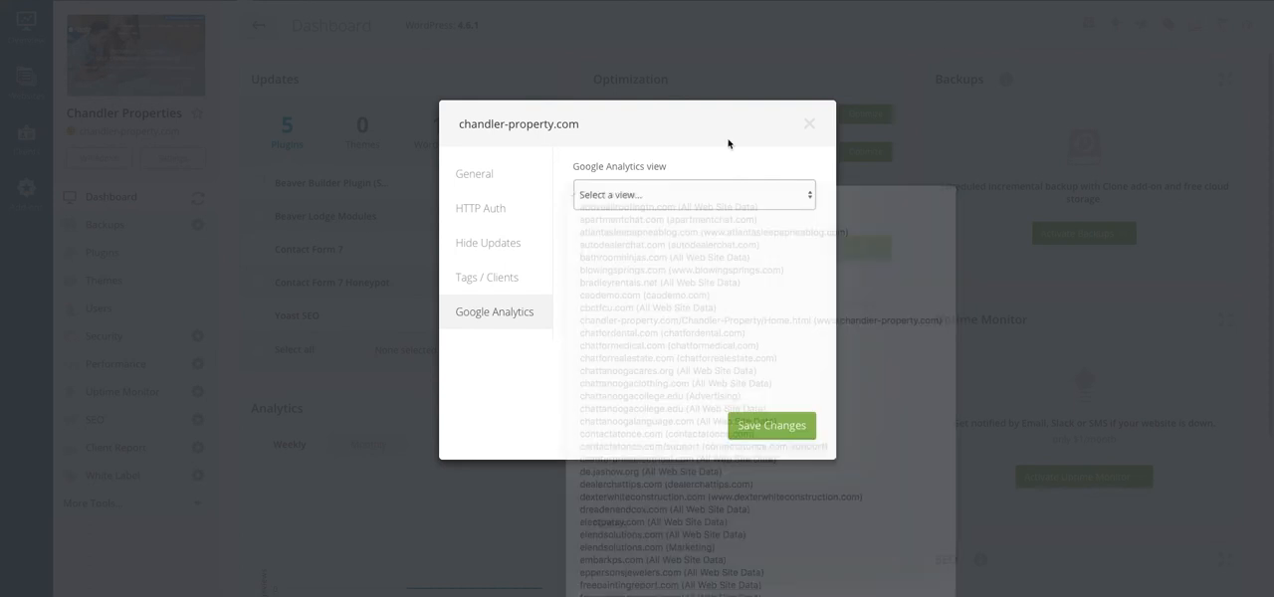
pyautogui.click(712, 204)
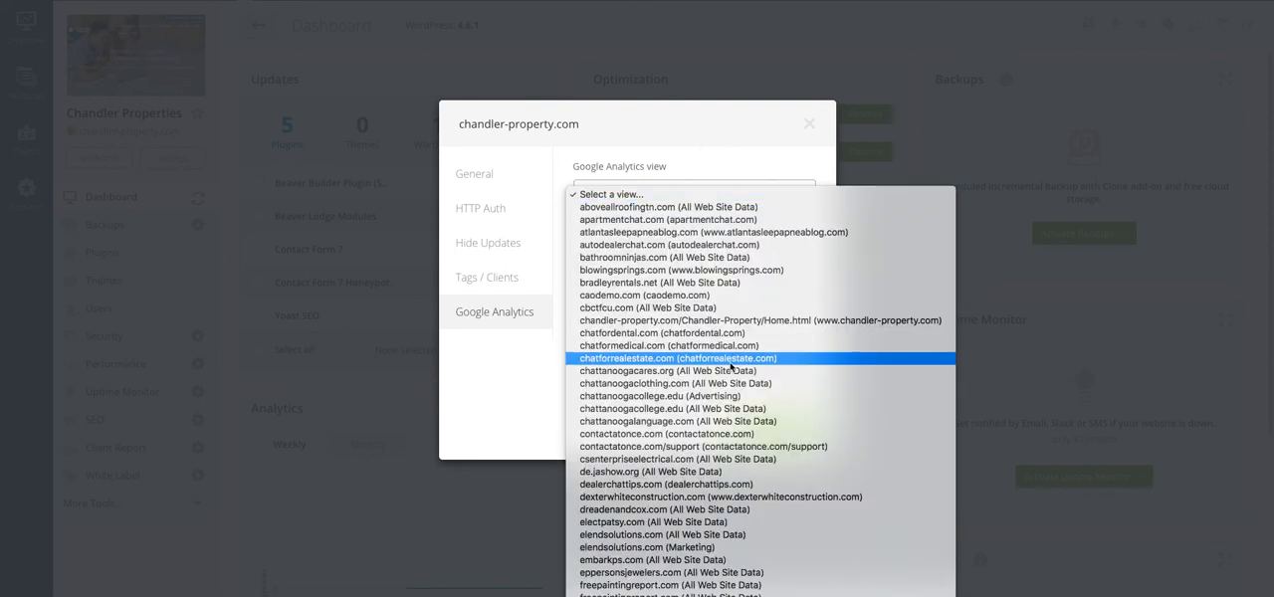
pyautogui.scroll(-8, 730, 367)
pyautogui.scroll(3, 730, 367)
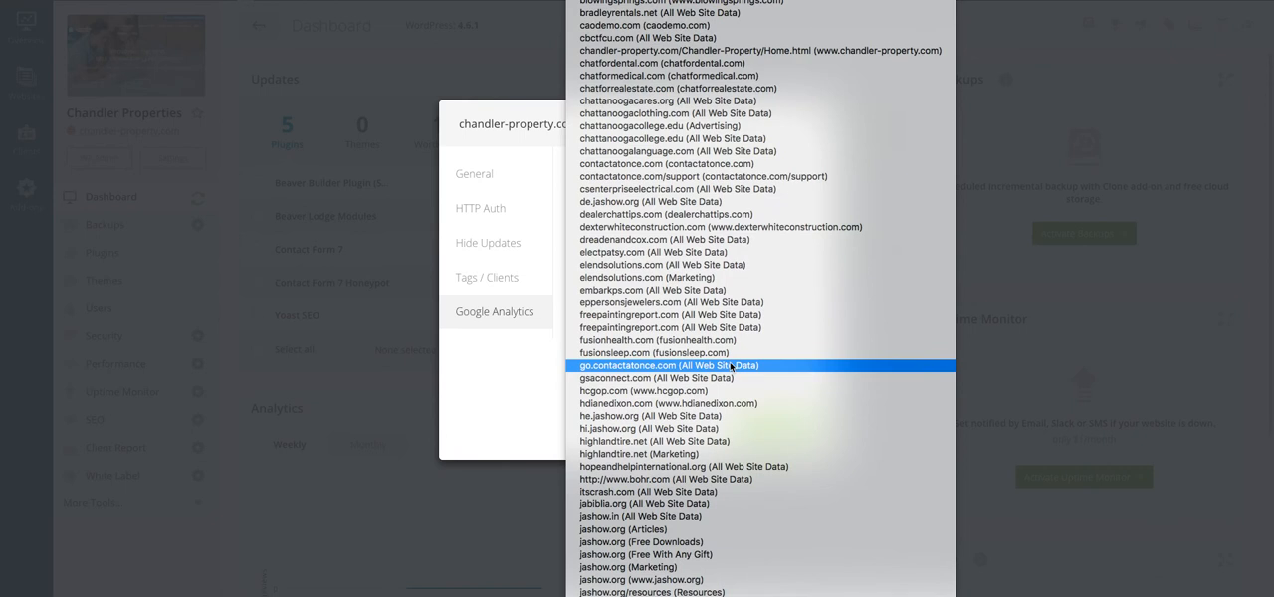
pyautogui.scroll(1, 730, 367)
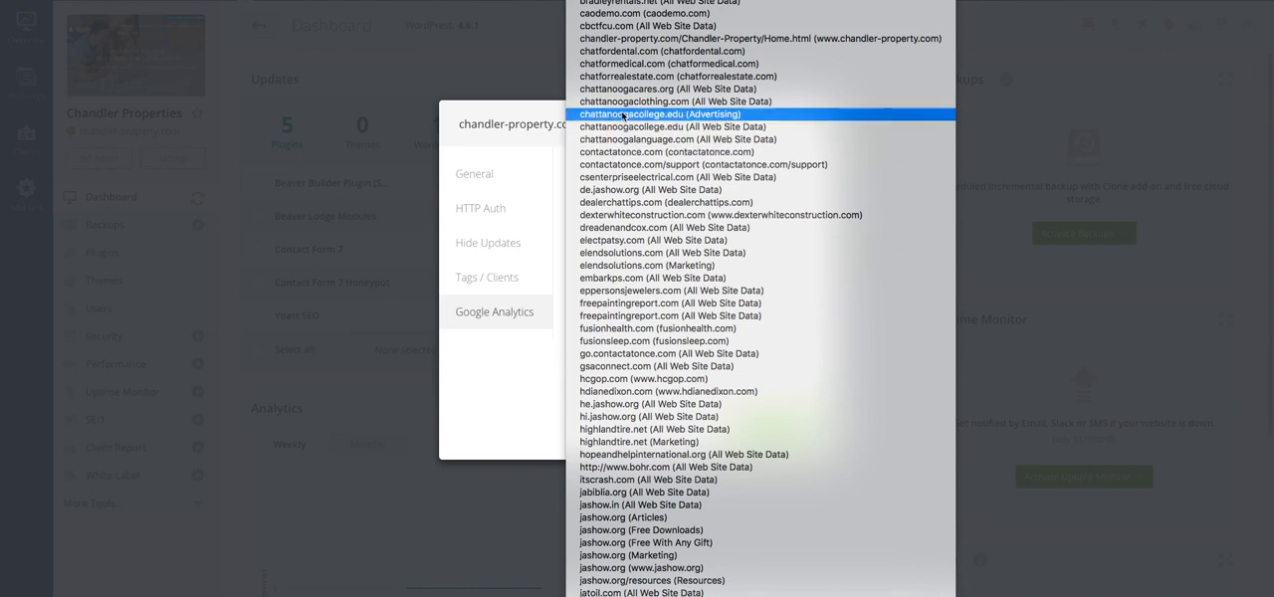
pyautogui.click(630, 40)
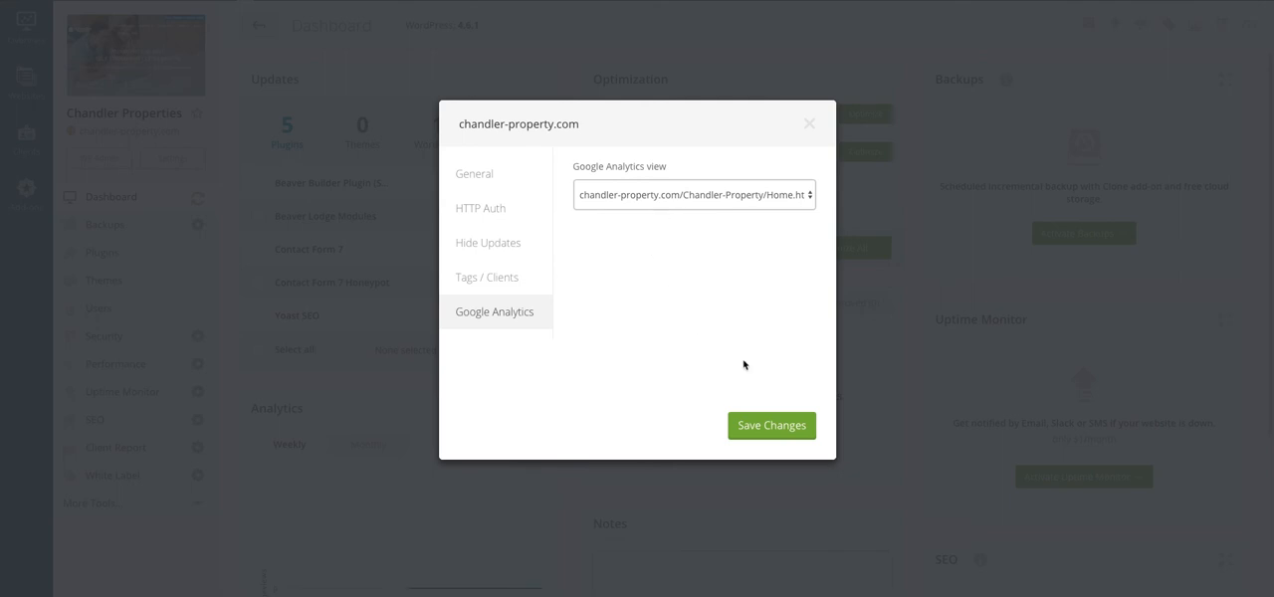
pyautogui.click(779, 431)
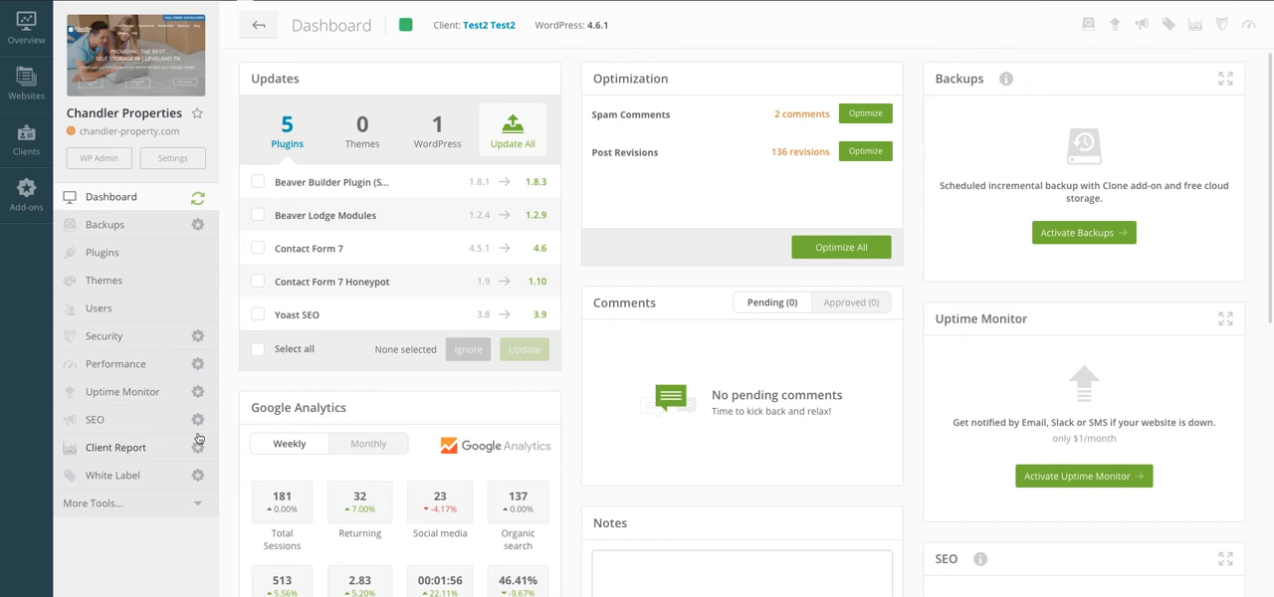
# Step: Activate the Premium Backups add-on for chandler-property.com and dismiss the activation dialog
pyautogui.click(144, 226)
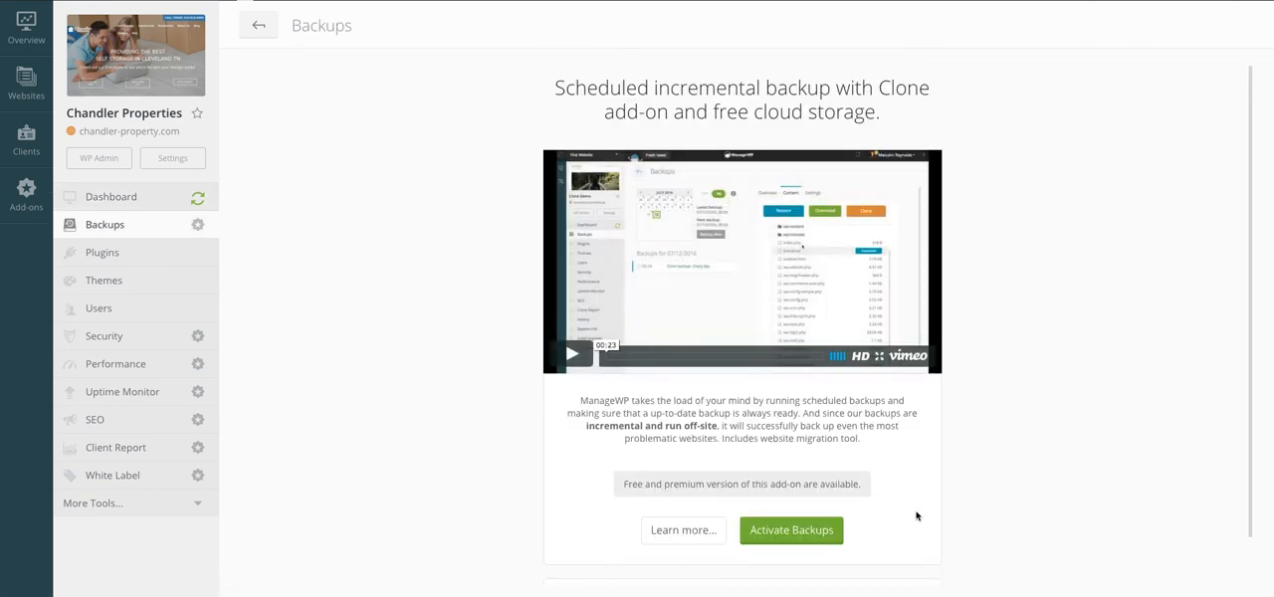
pyautogui.click(807, 532)
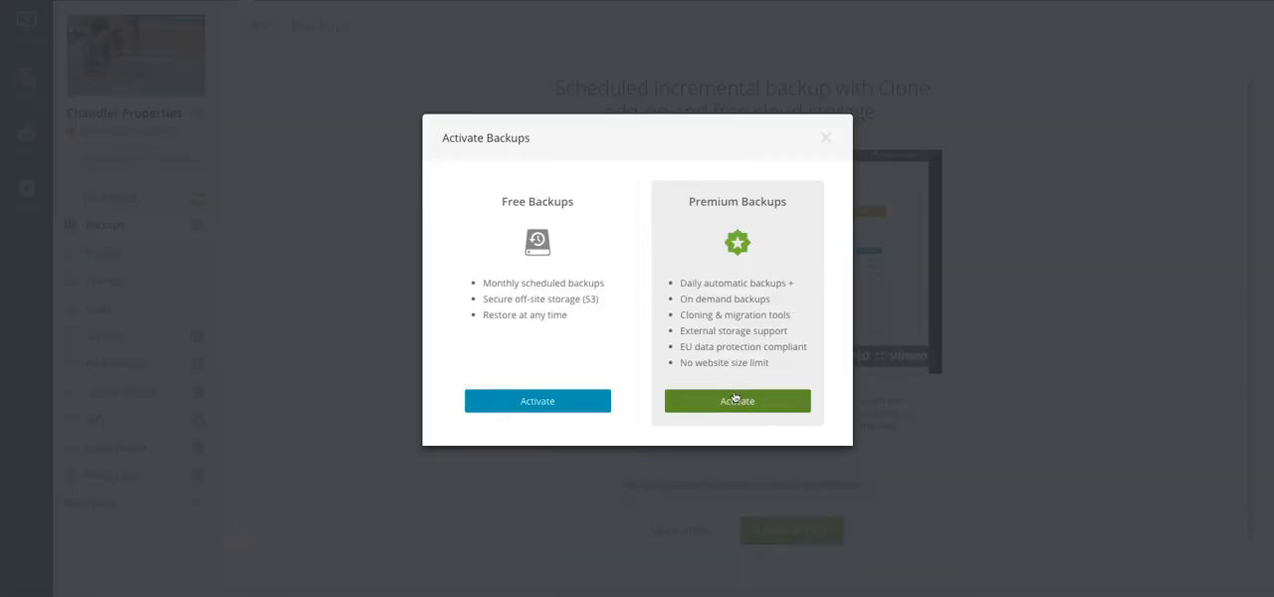
pyautogui.click(739, 404)
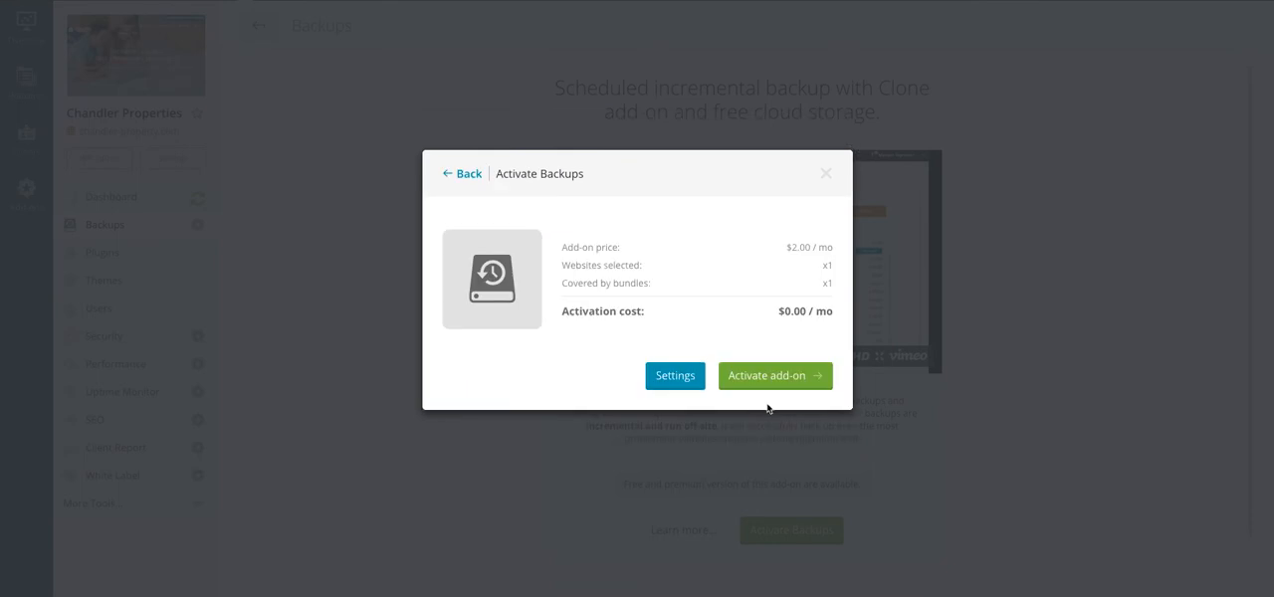
pyautogui.click(786, 386)
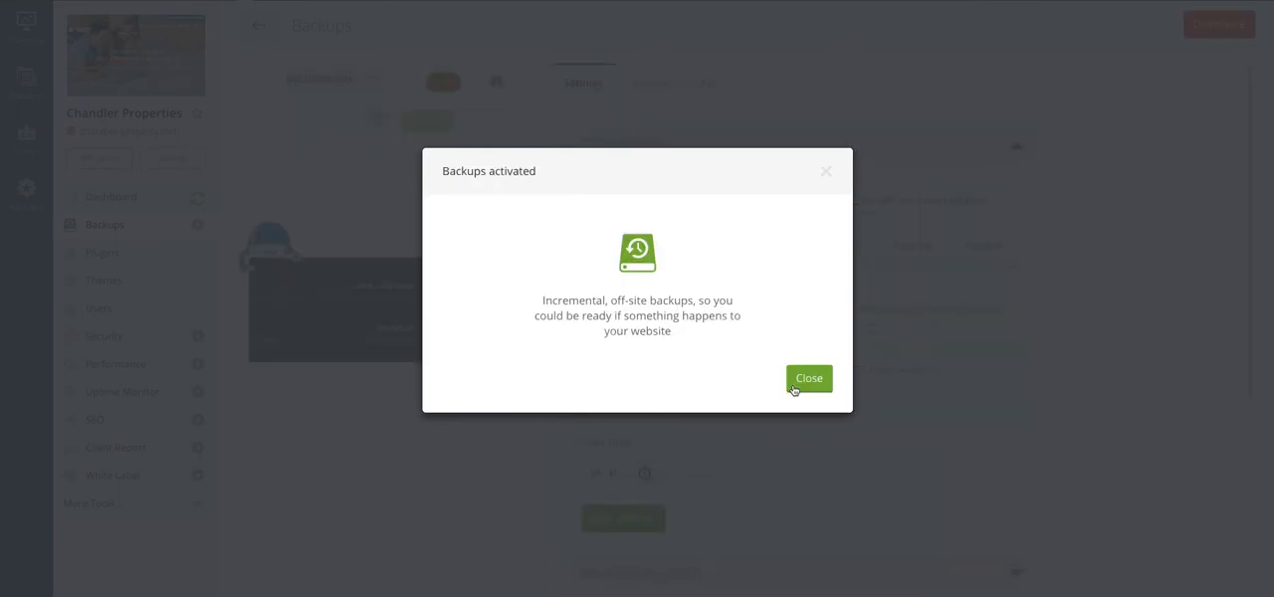
pyautogui.click(808, 384)
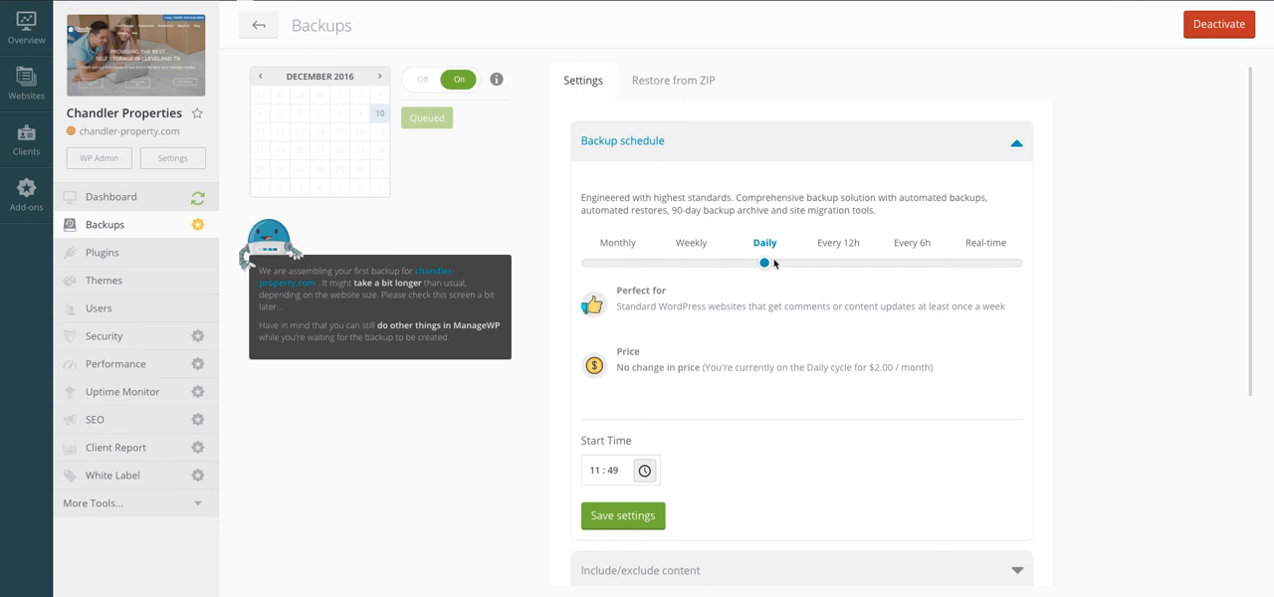
# Step: Set the start time of the daily backup schedule to 11:00
pyautogui.scroll(-1, 793, 284)
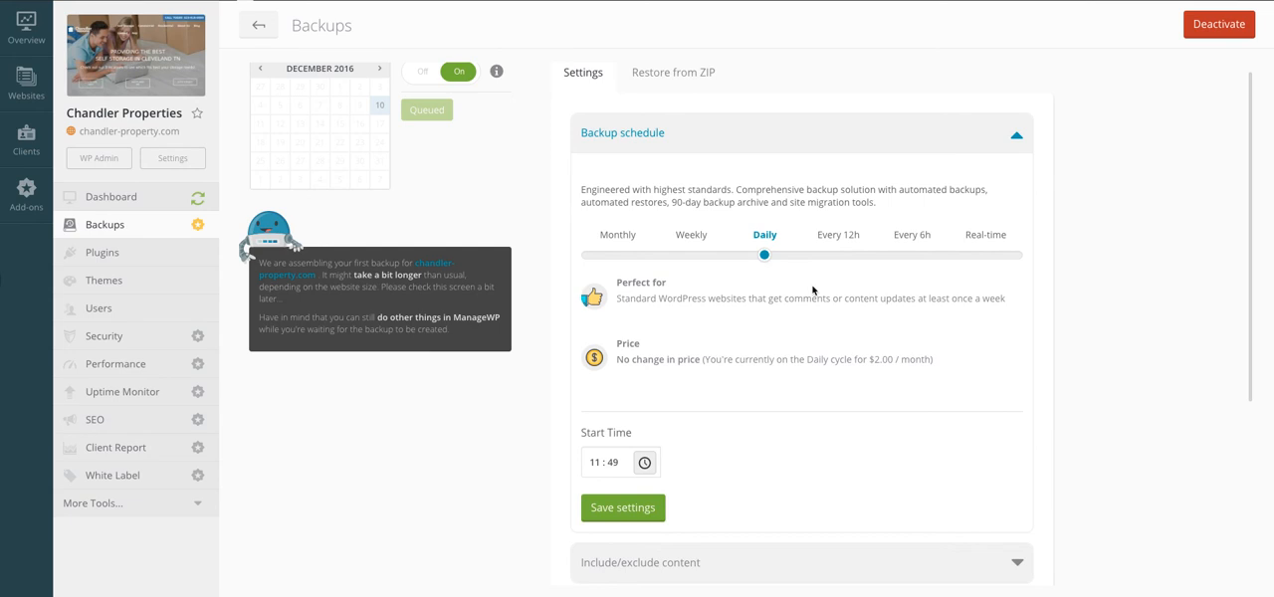
pyautogui.scroll(-2, 776, 396)
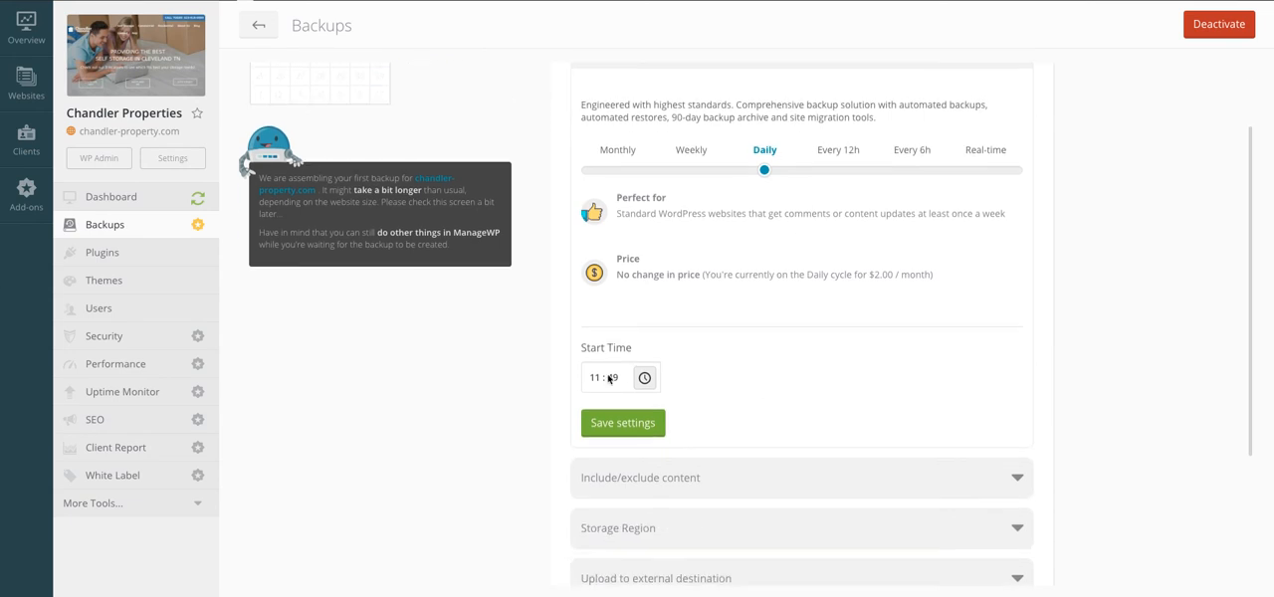
pyautogui.click(594, 377)
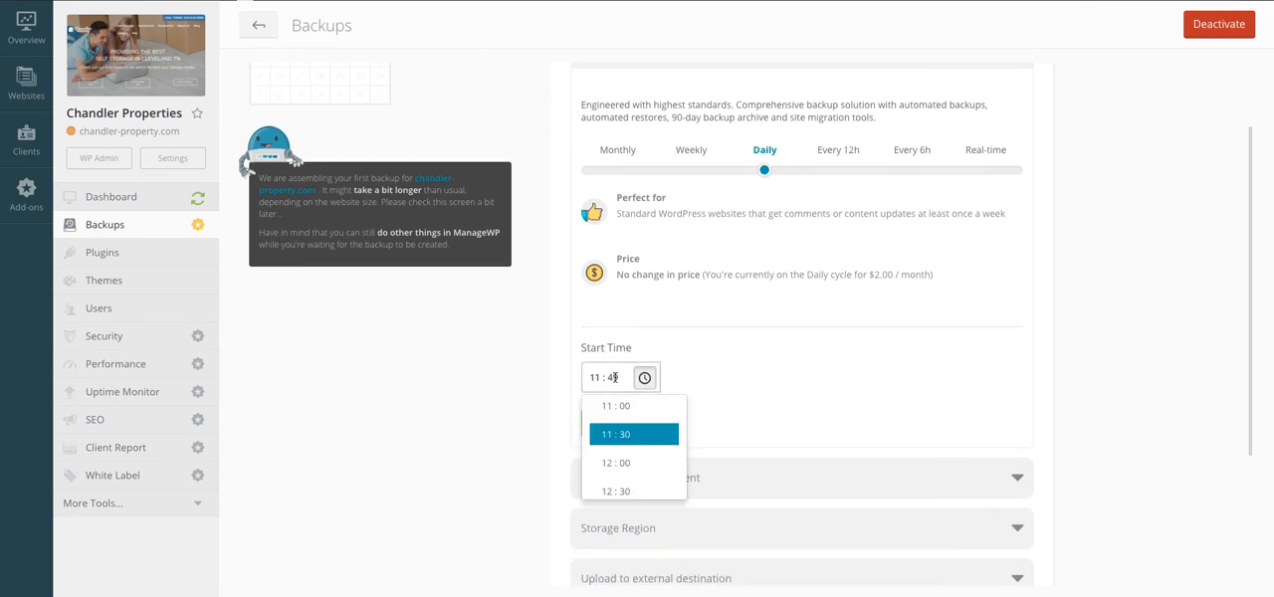
pyautogui.scroll(1, 621, 412)
pyautogui.scroll(6, 621, 412)
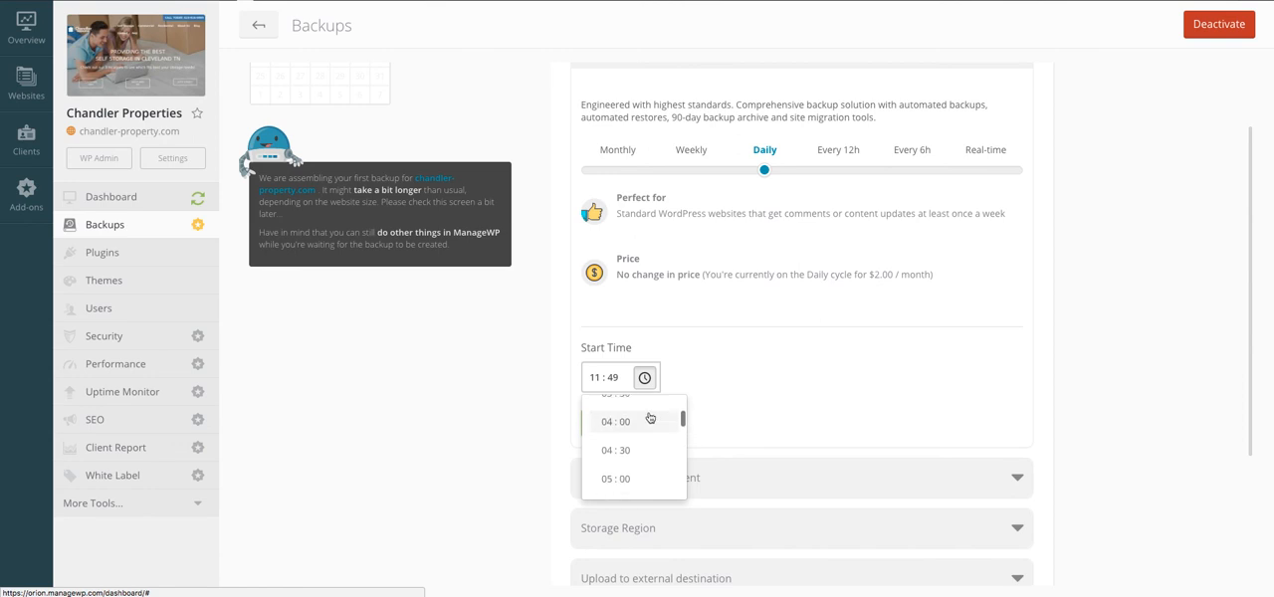
pyautogui.scroll(1, 645, 426)
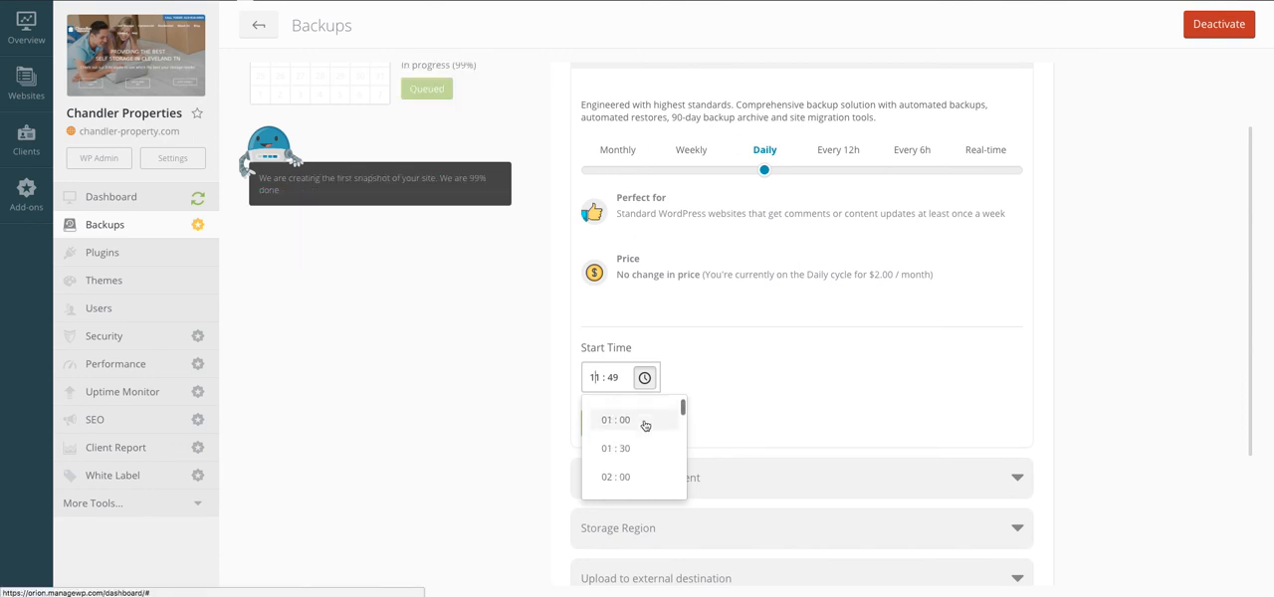
pyautogui.click(626, 426)
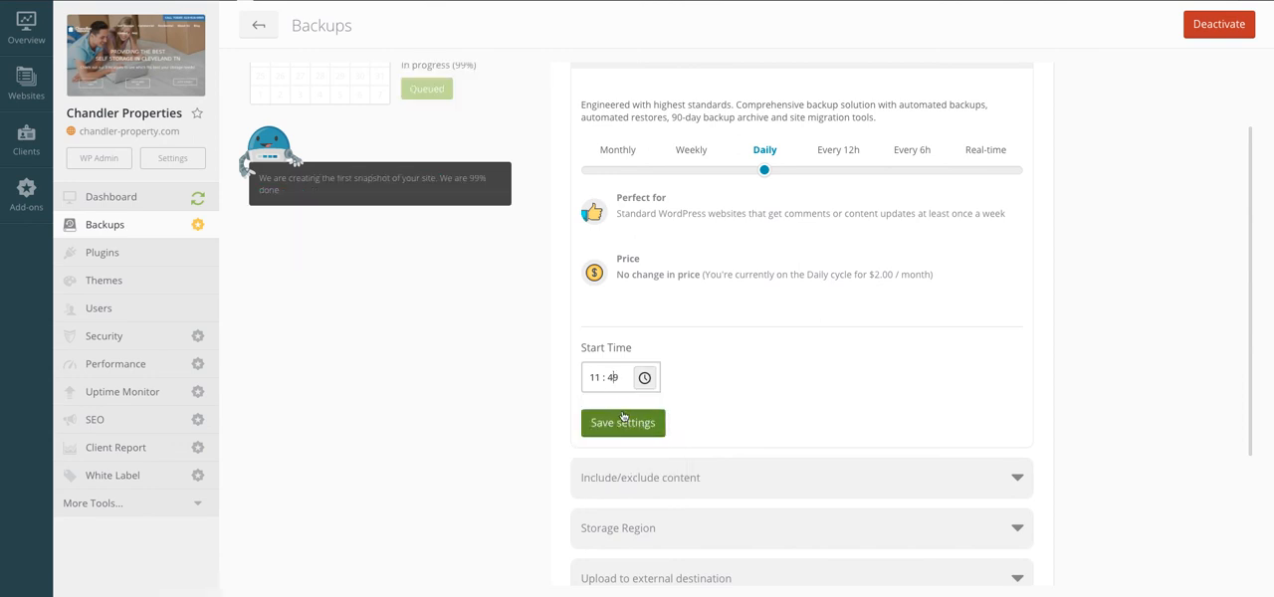
pyautogui.click(644, 377)
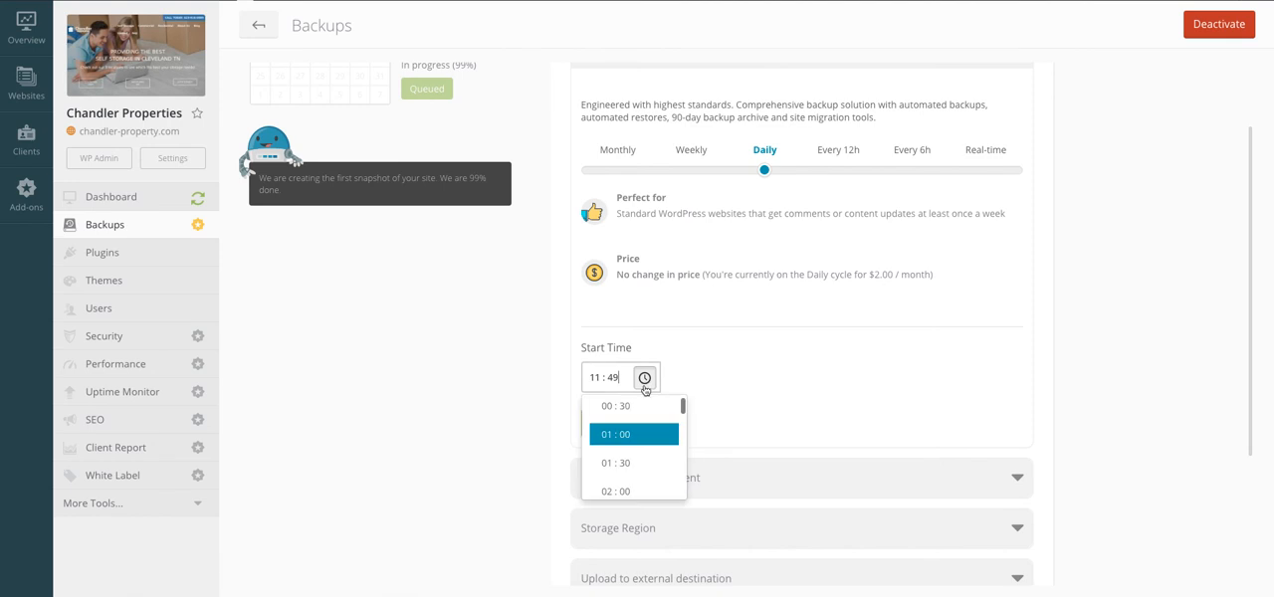
pyautogui.click(628, 435)
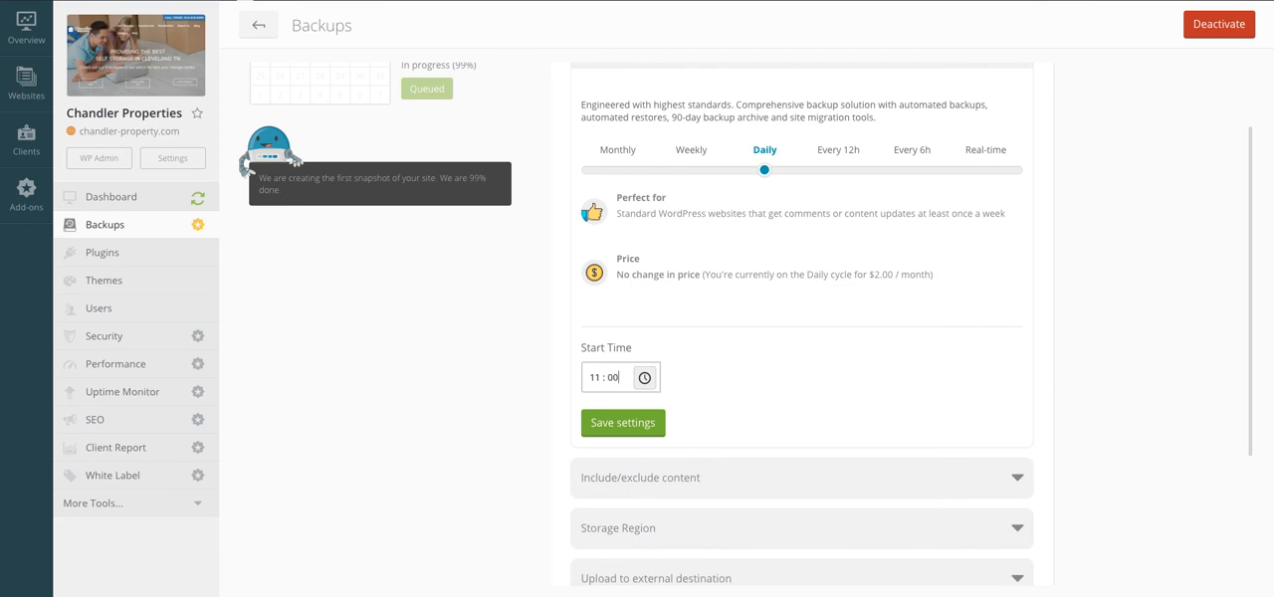
# Step: Change the backup start time to 06:30
pyautogui.click(603, 378)
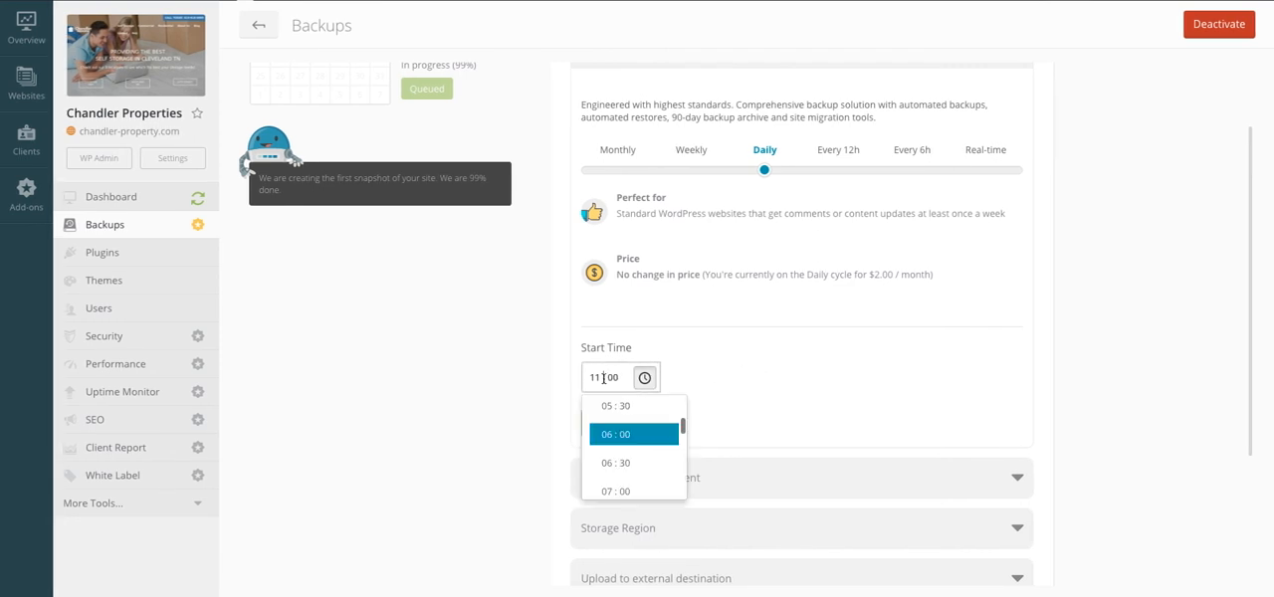
pyautogui.scroll(5, 617, 412)
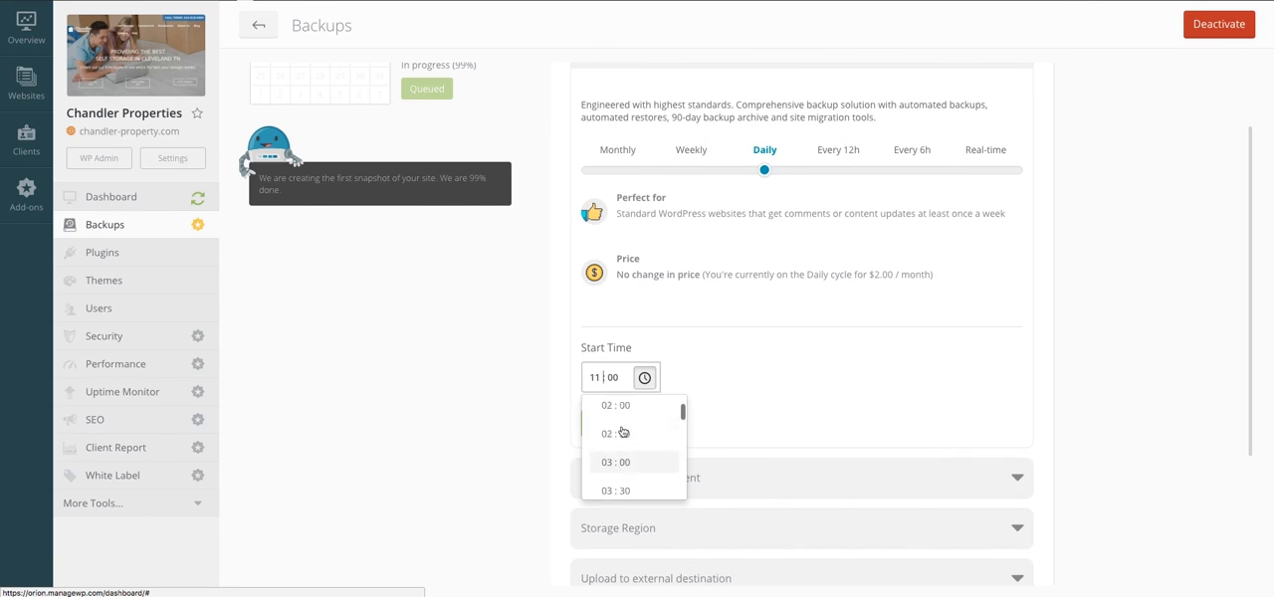
pyautogui.click(617, 443)
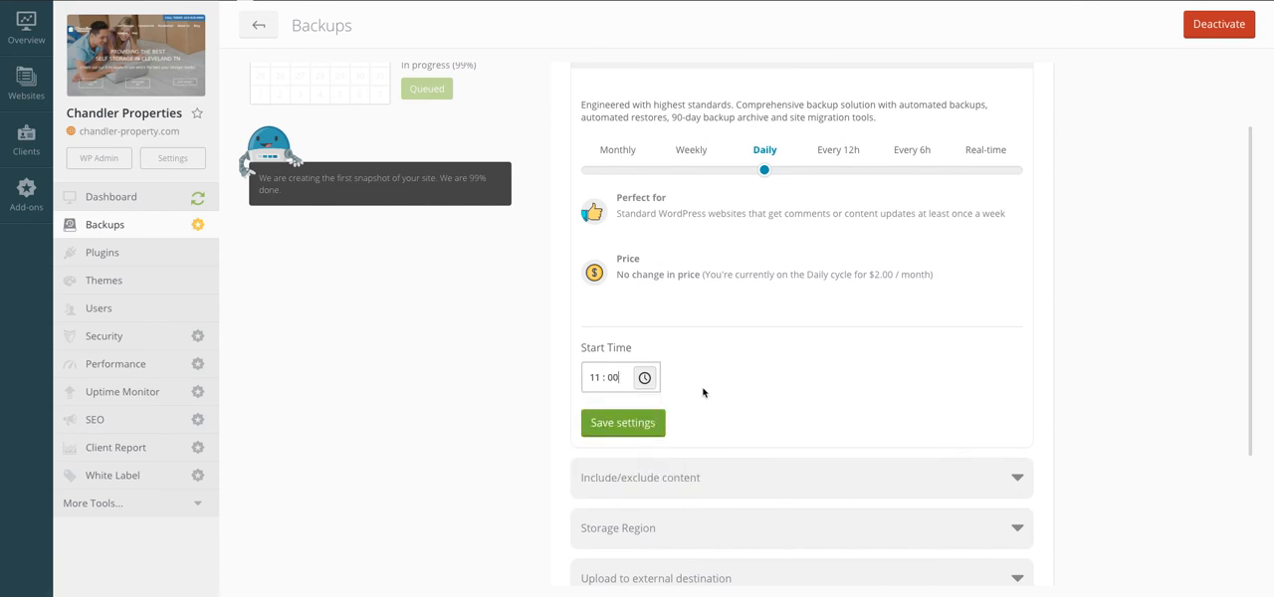
pyautogui.click(595, 378)
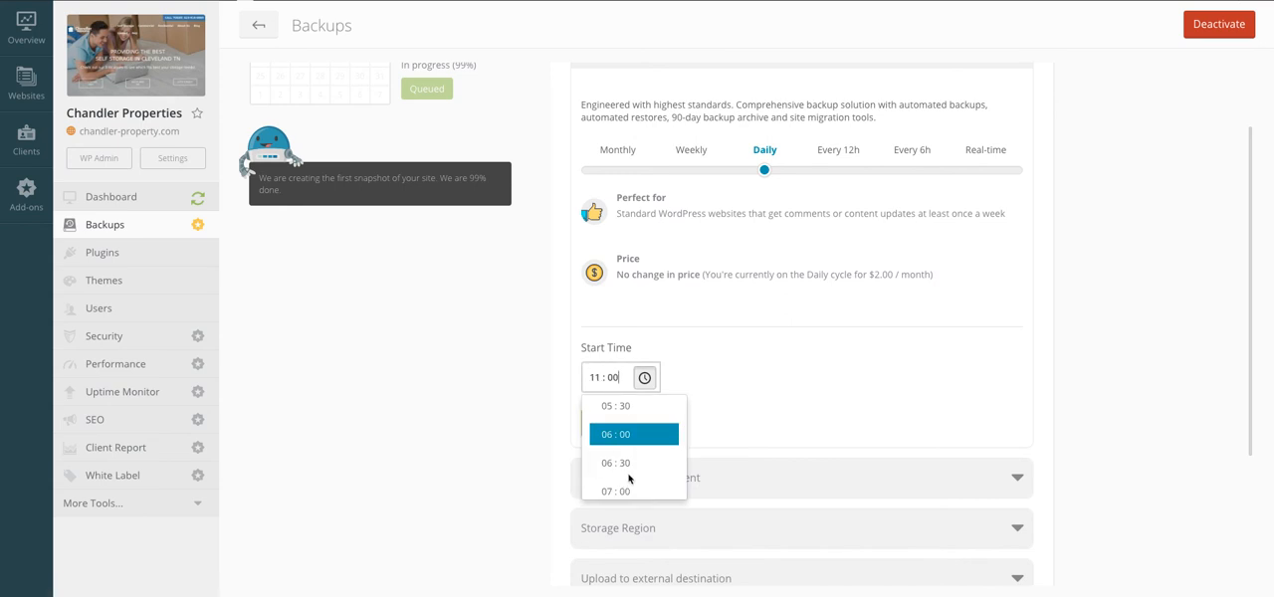
pyautogui.click(624, 463)
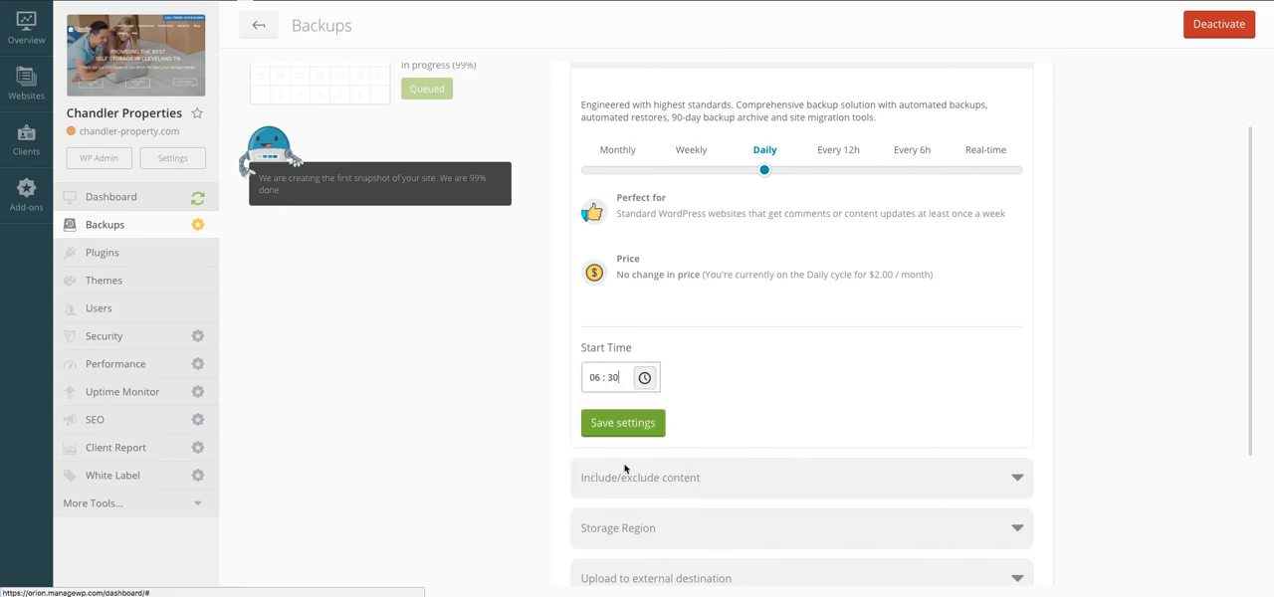
pyautogui.click(615, 379)
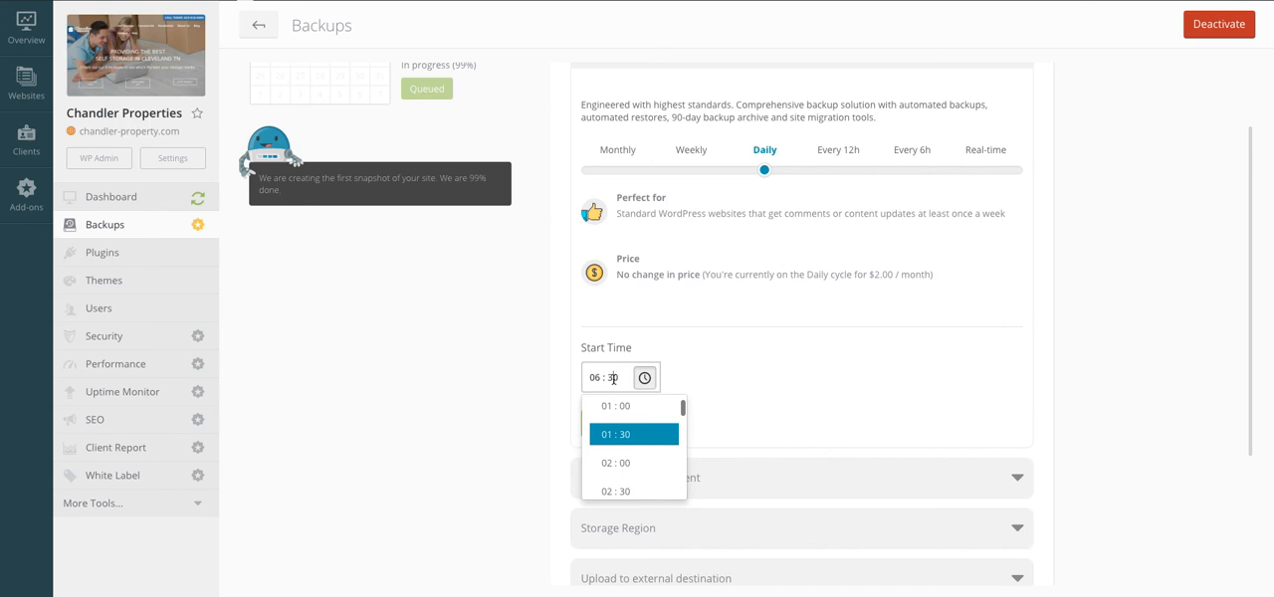
pyautogui.click(624, 416)
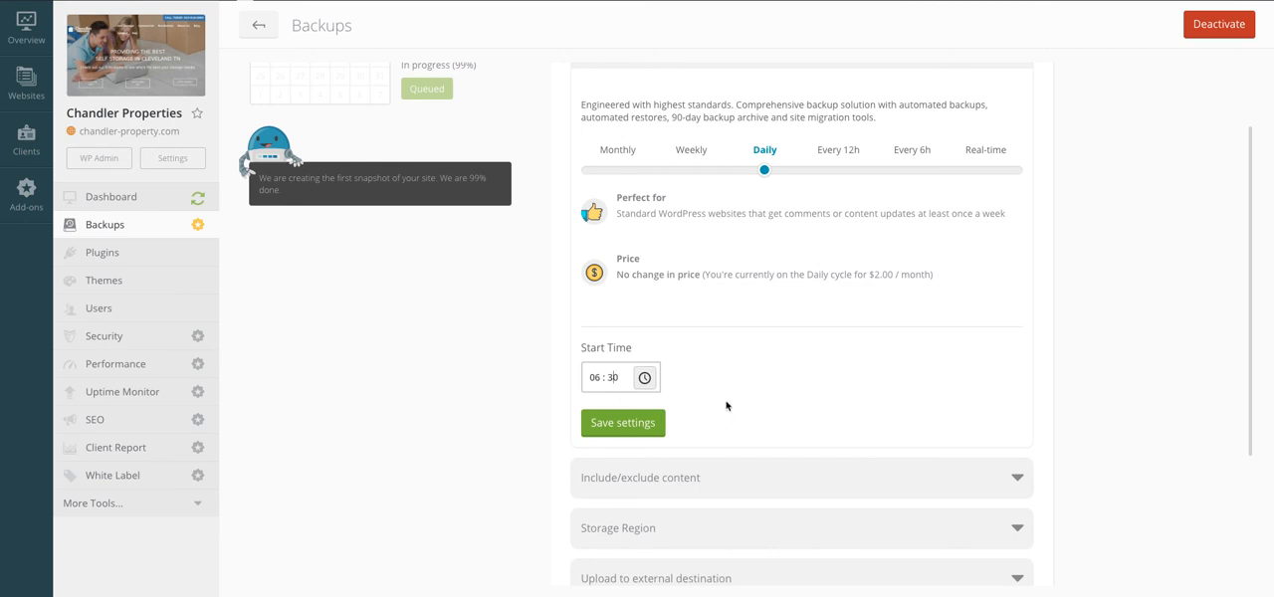
# Step: Set the daily backup's start time to 07:30 and close the list of times
pyautogui.scroll(-3, 726, 406)
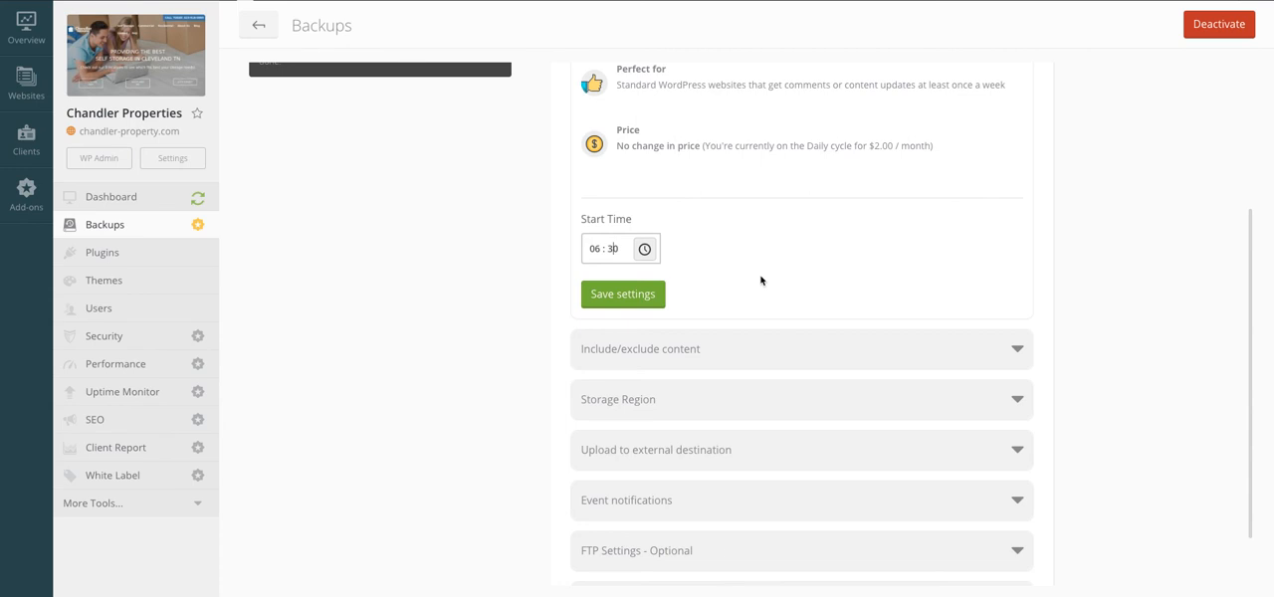
pyautogui.scroll(-2, 551, 285)
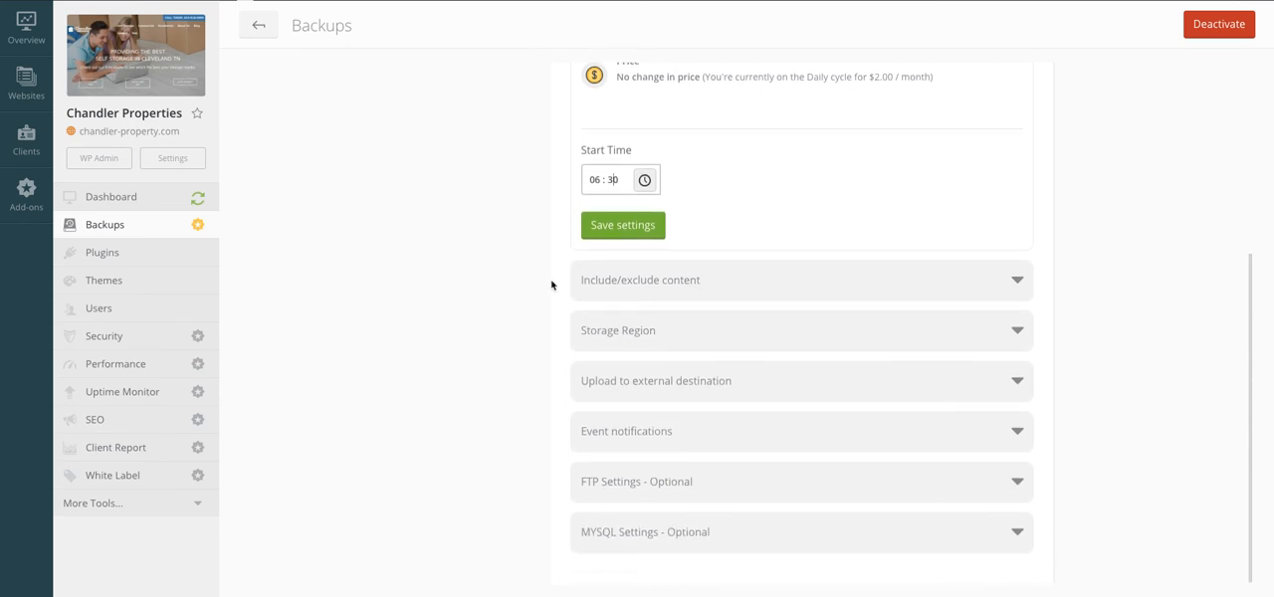
pyautogui.click(645, 181)
pyautogui.scroll(-2, 619, 250)
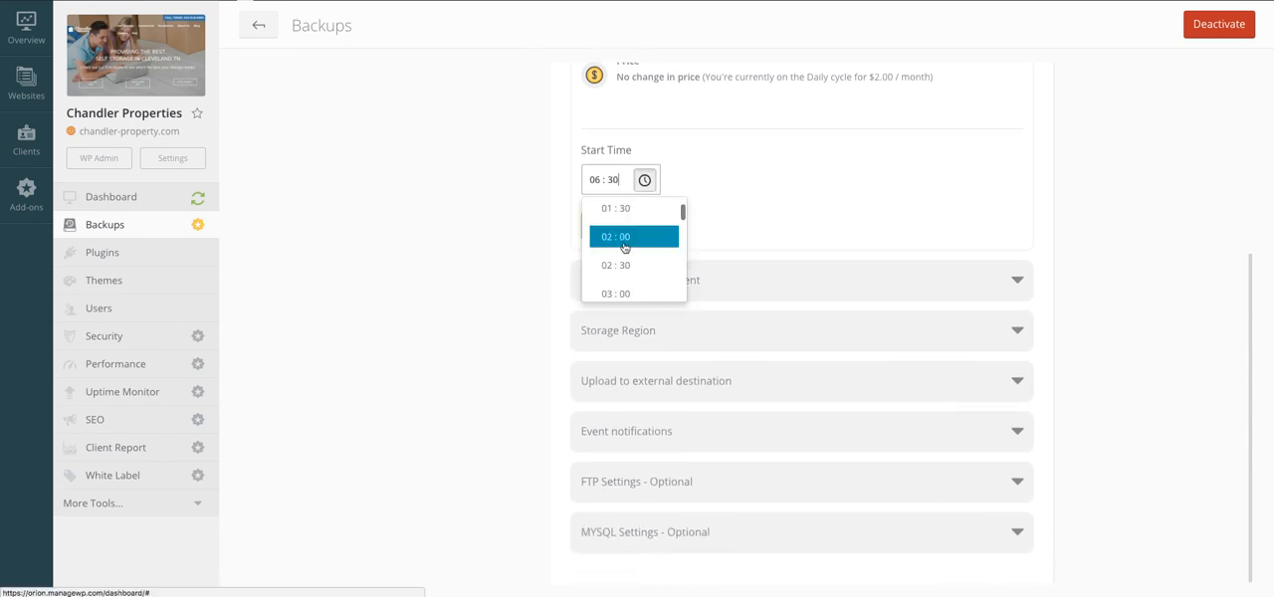
pyautogui.click(624, 245)
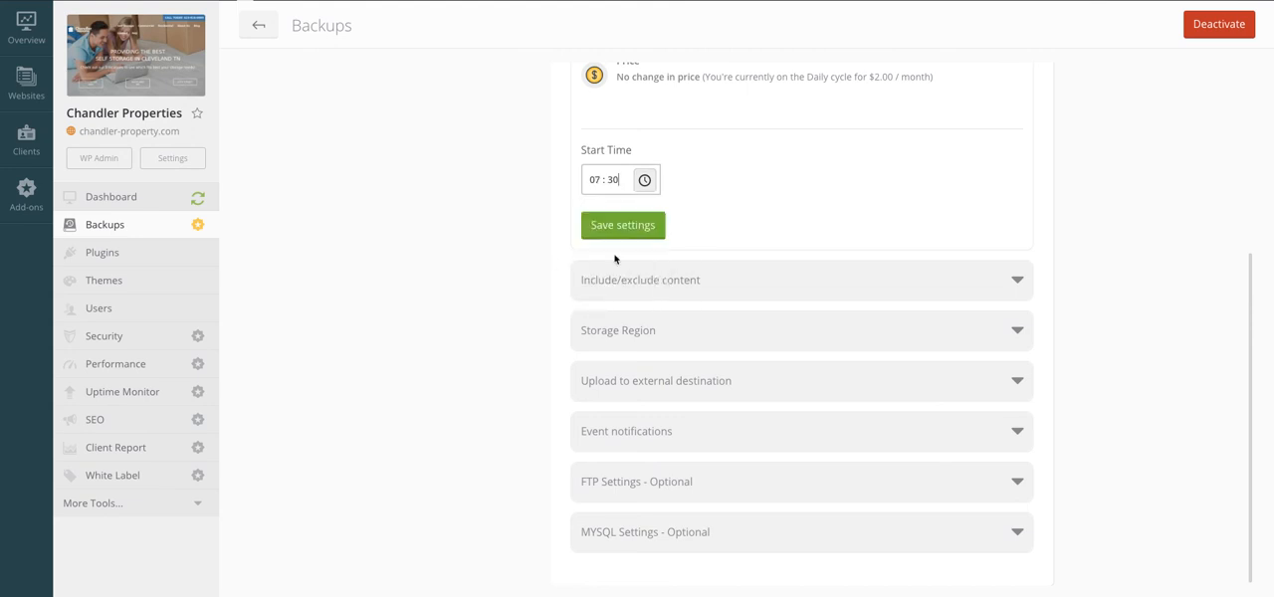
pyautogui.click(615, 180)
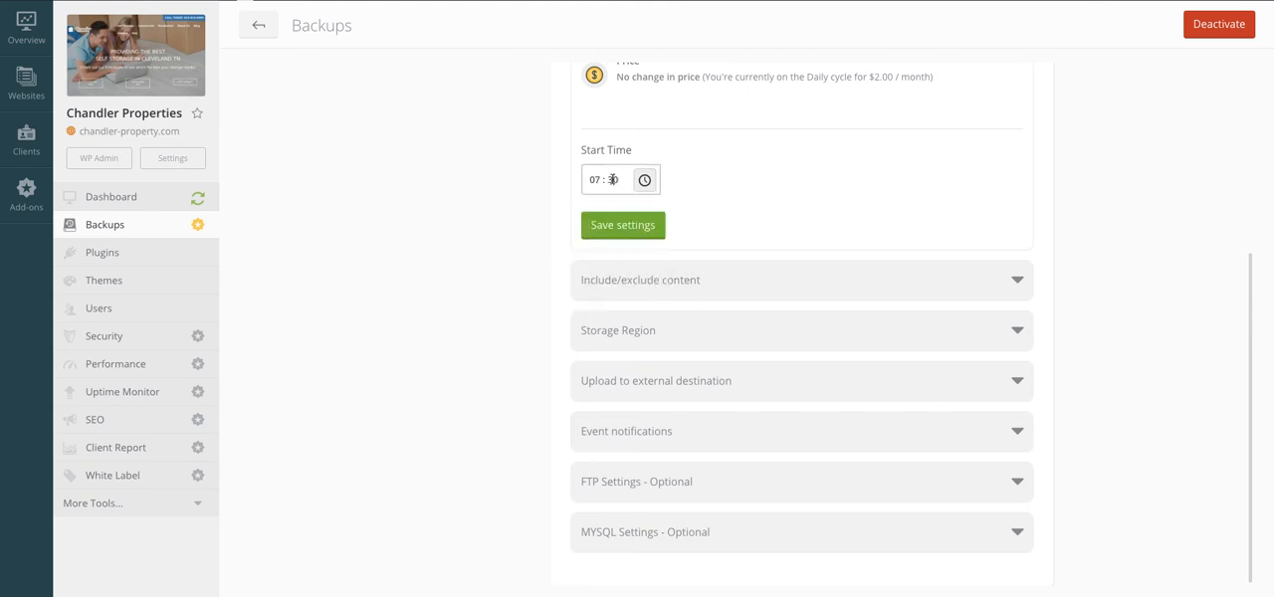
pyautogui.click(731, 229)
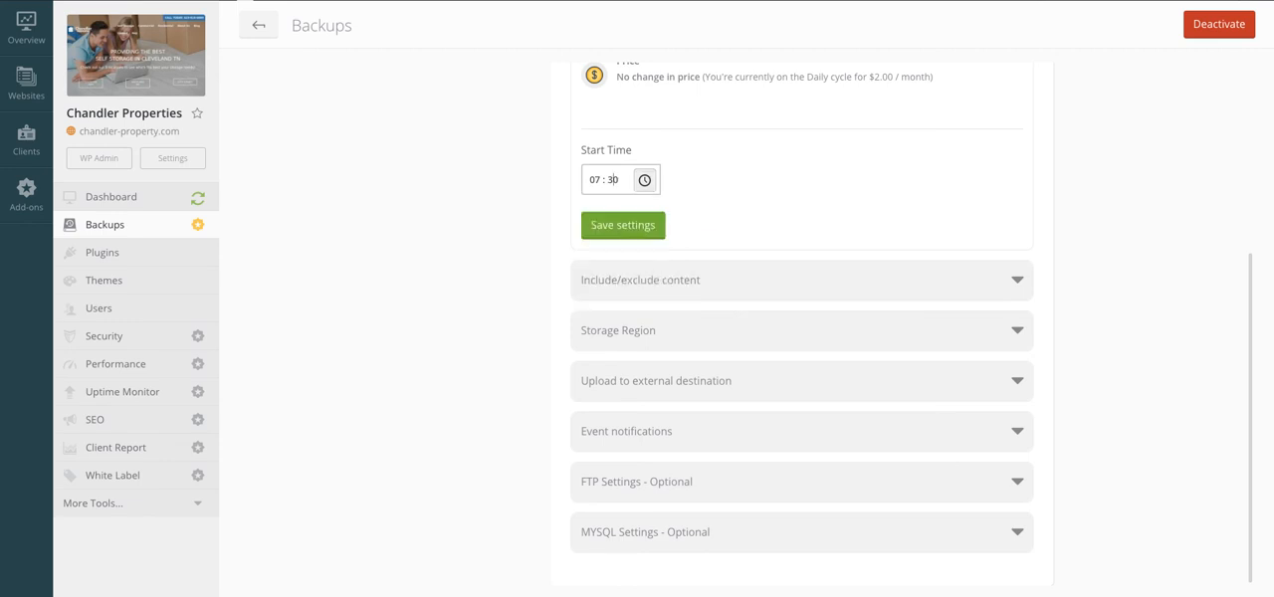
# Step: Open the include/exclude content settings and review the database tables covered by the backup, then collapse them
pyautogui.click(756, 283)
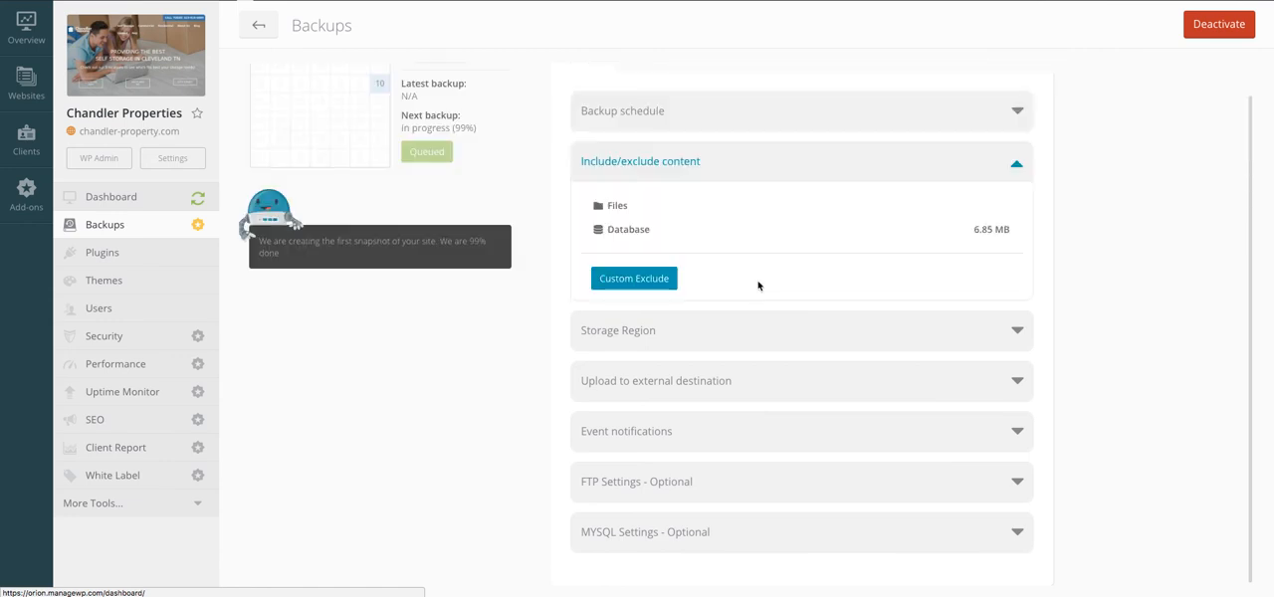
pyautogui.click(598, 230)
pyautogui.scroll(-1, 607, 249)
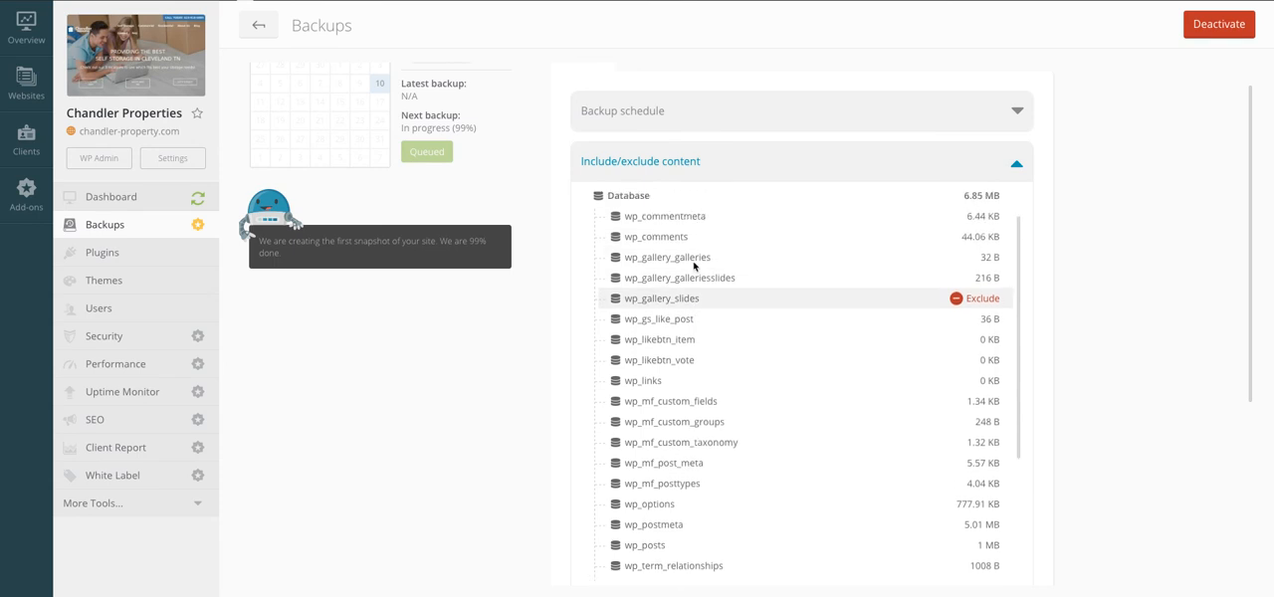
pyautogui.scroll(3, 627, 299)
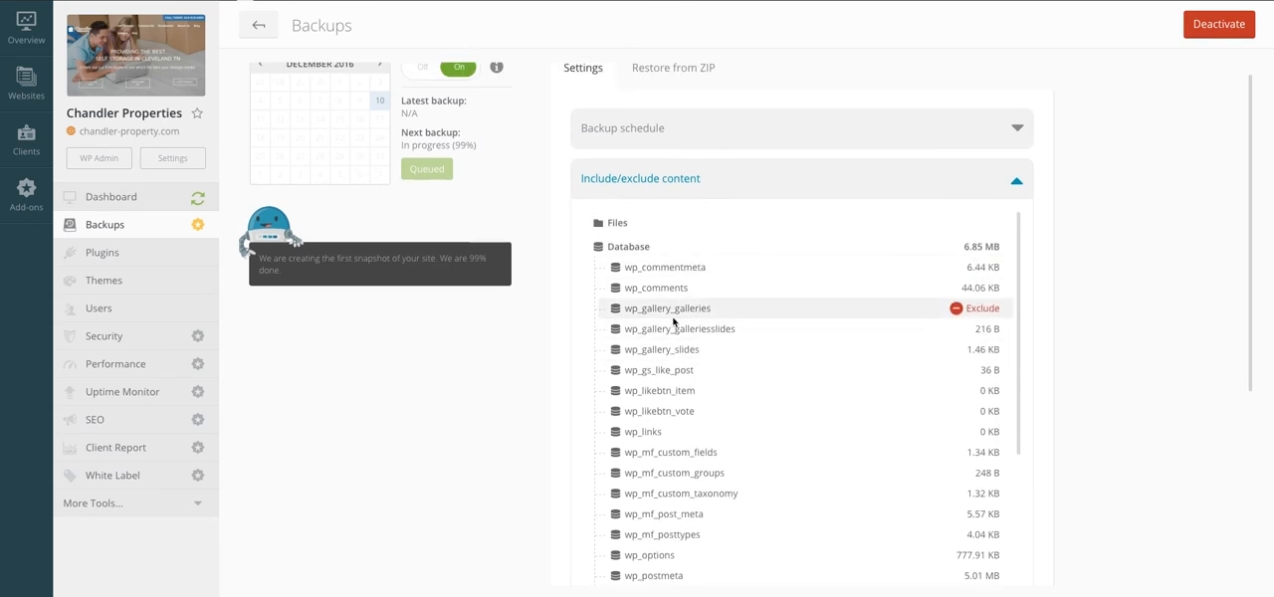
pyautogui.click(603, 247)
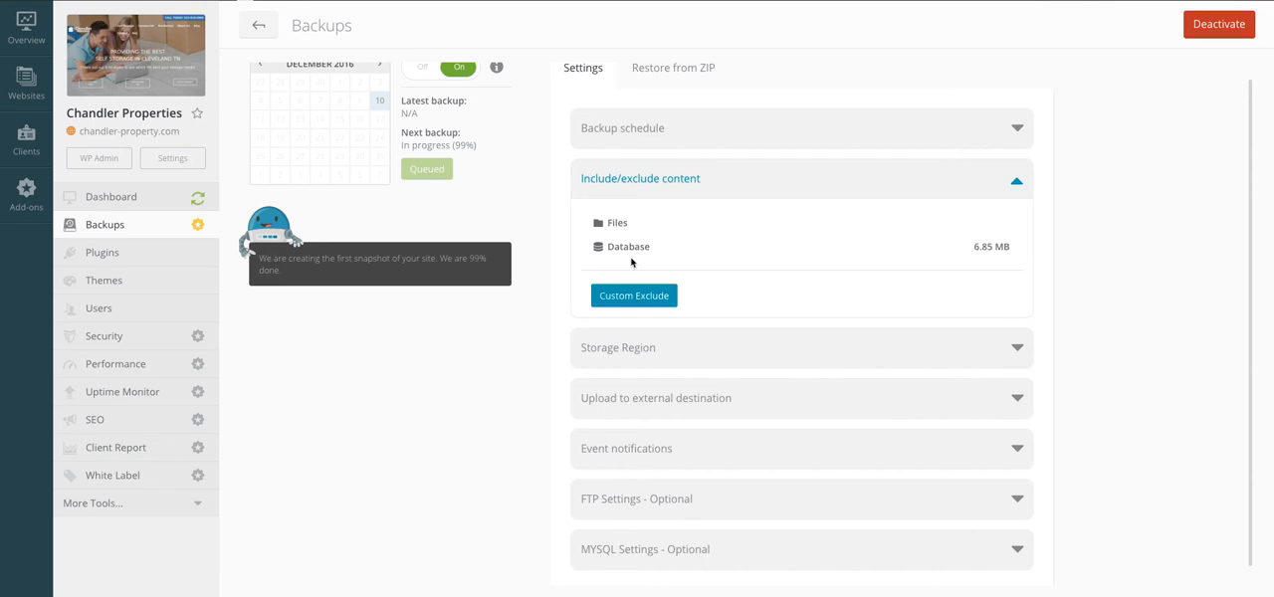
# Step: In the backup's Files tree, include entrepreneurs-guide-to-renting-office-space.pdf and the-ultimate-guide-to-renting-self-storage.pdf
pyautogui.click(604, 224)
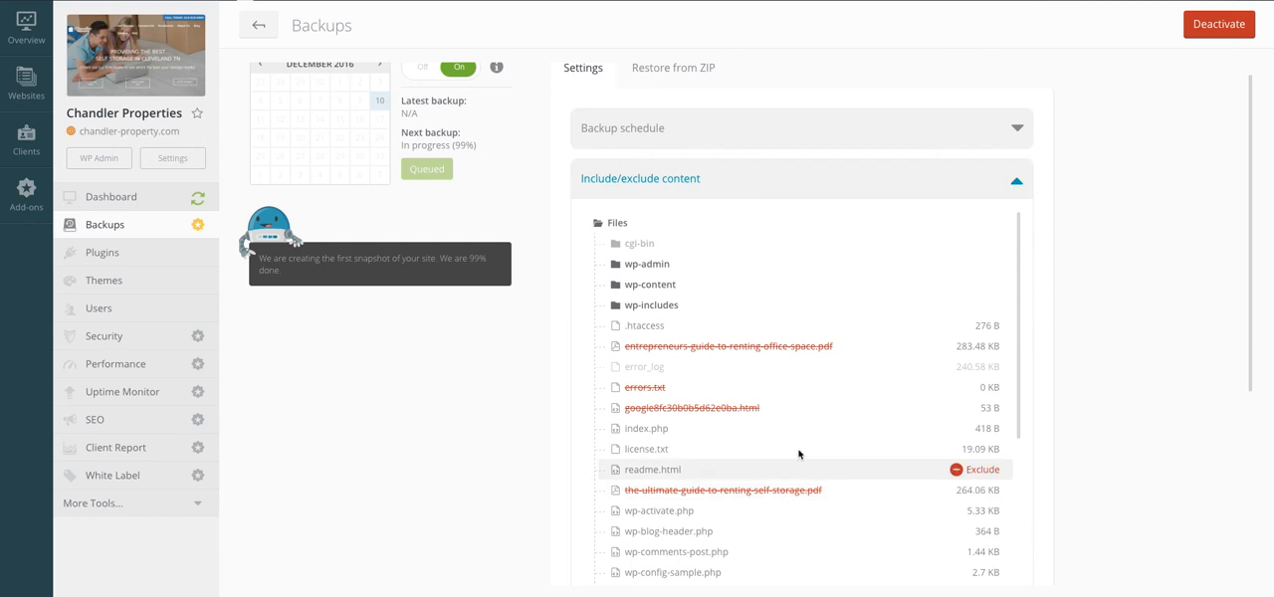
pyautogui.scroll(-2, 800, 444)
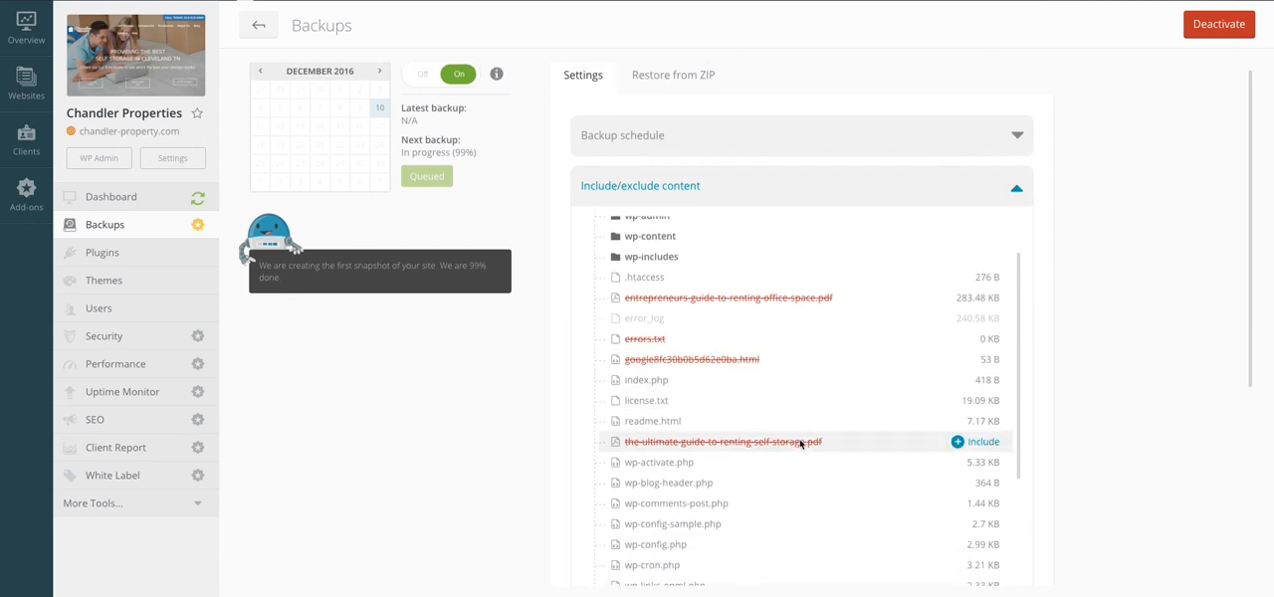
pyautogui.scroll(2, 681, 354)
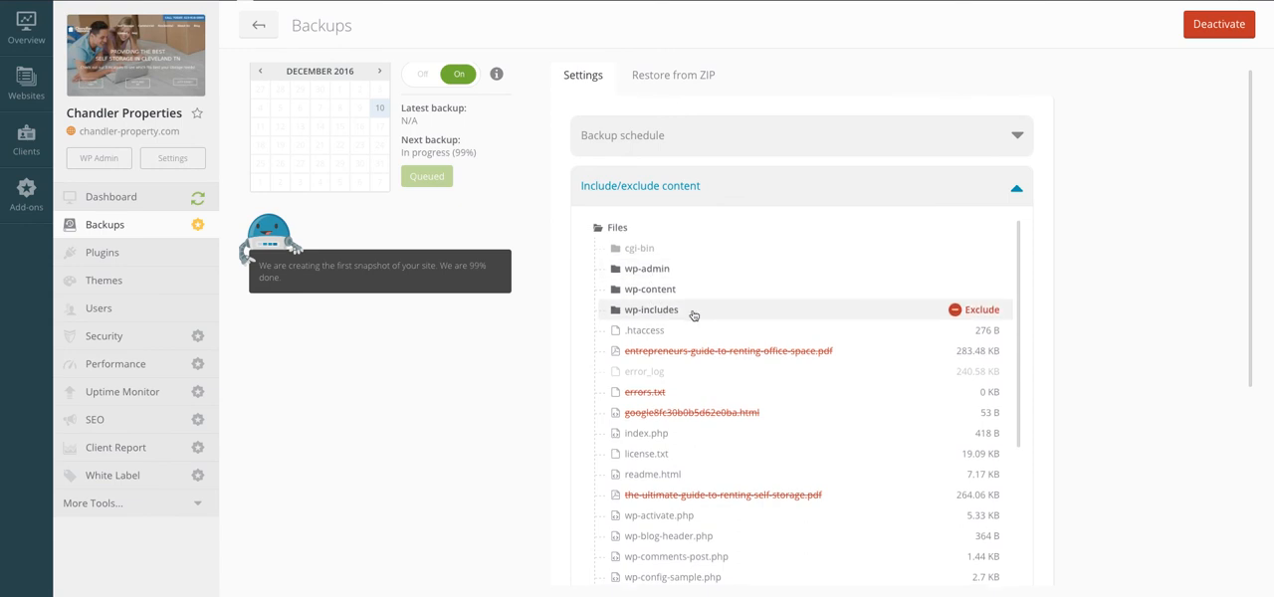
pyautogui.scroll(-1, 693, 315)
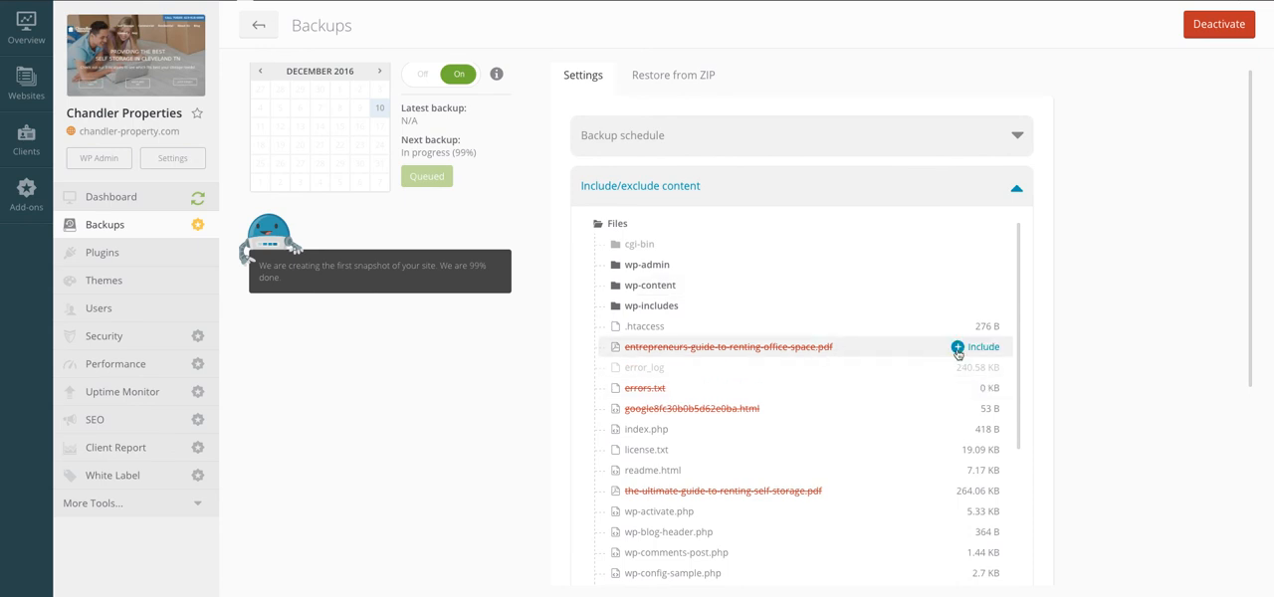
pyautogui.click(967, 348)
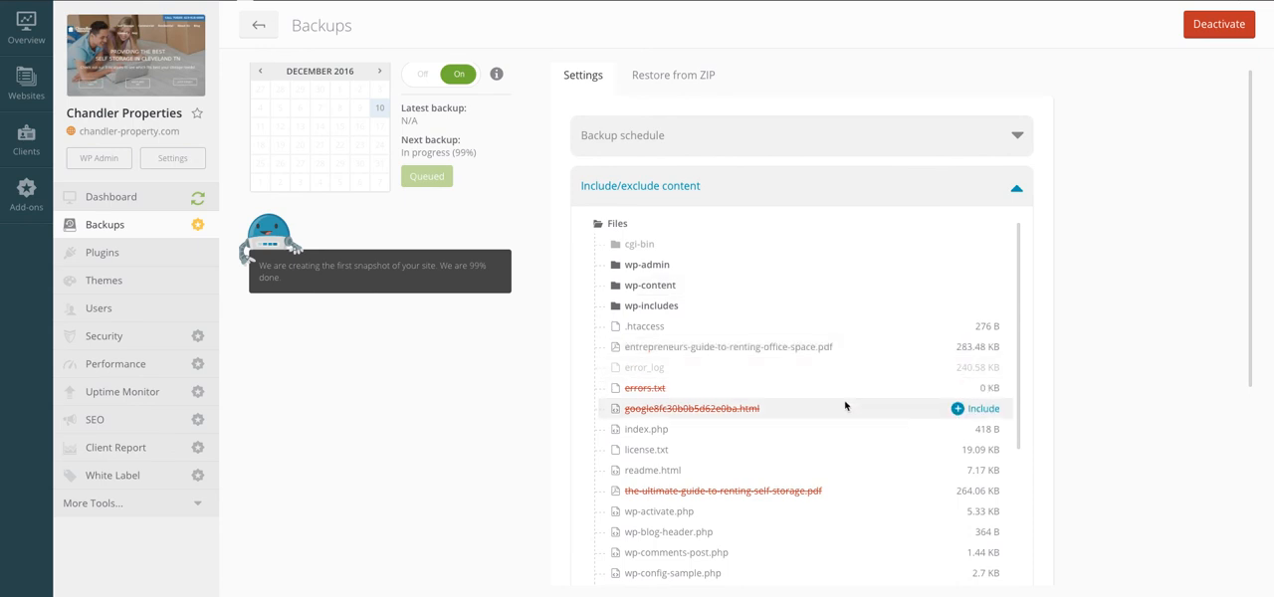
pyautogui.scroll(-1, 845, 405)
pyautogui.scroll(-3, 845, 405)
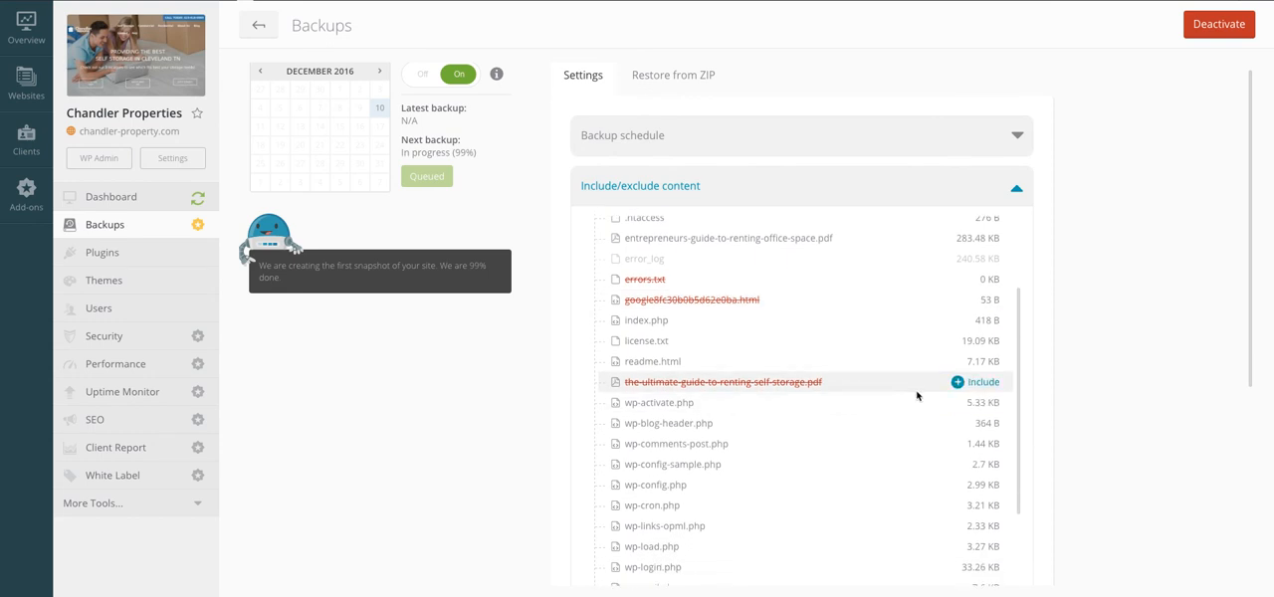
pyautogui.click(962, 384)
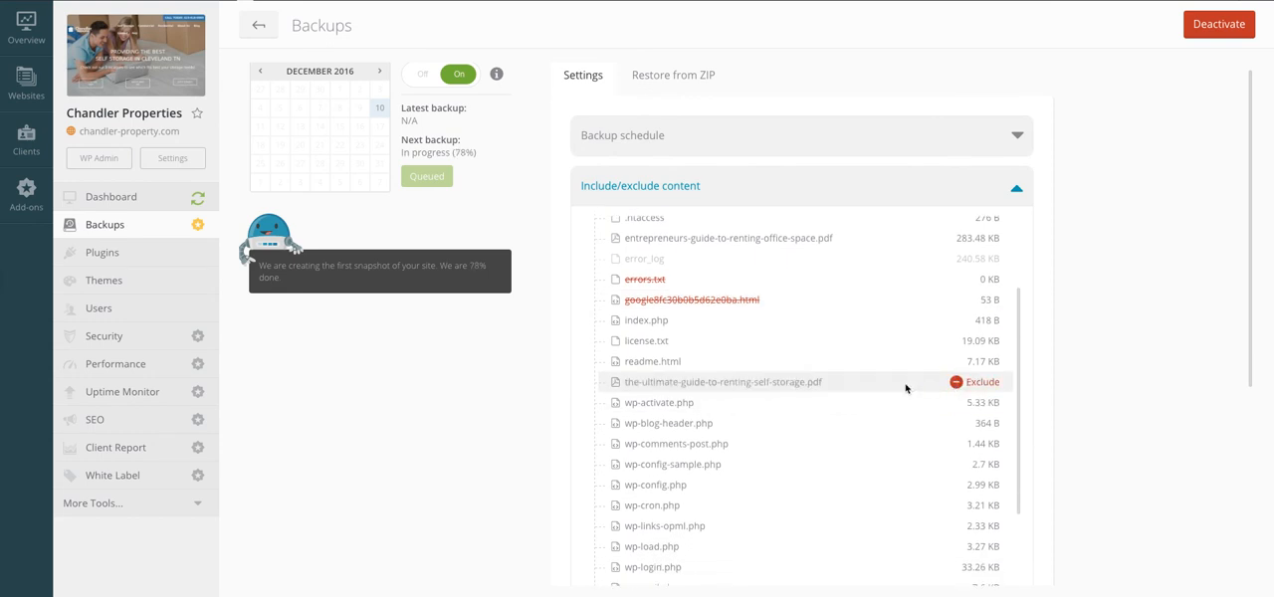
# Step: Expand the wp-content folder in the backup's Files tree to inspect its subfolders
pyautogui.scroll(-5, 895, 398)
pyautogui.scroll(3, 888, 410)
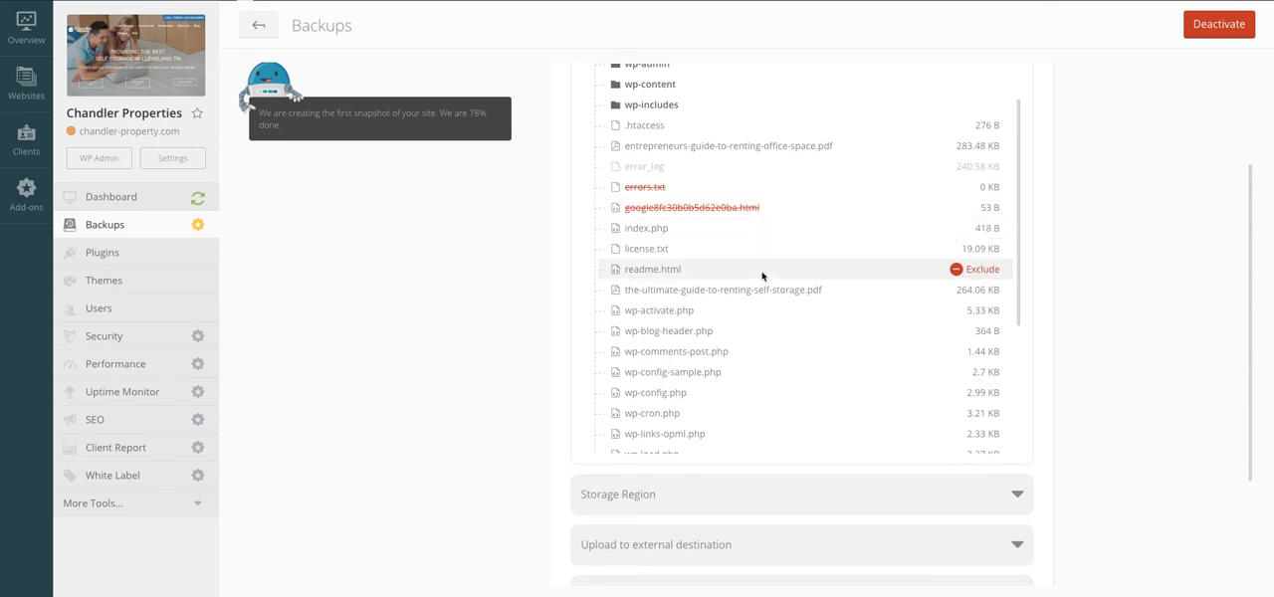
pyautogui.scroll(3, 762, 276)
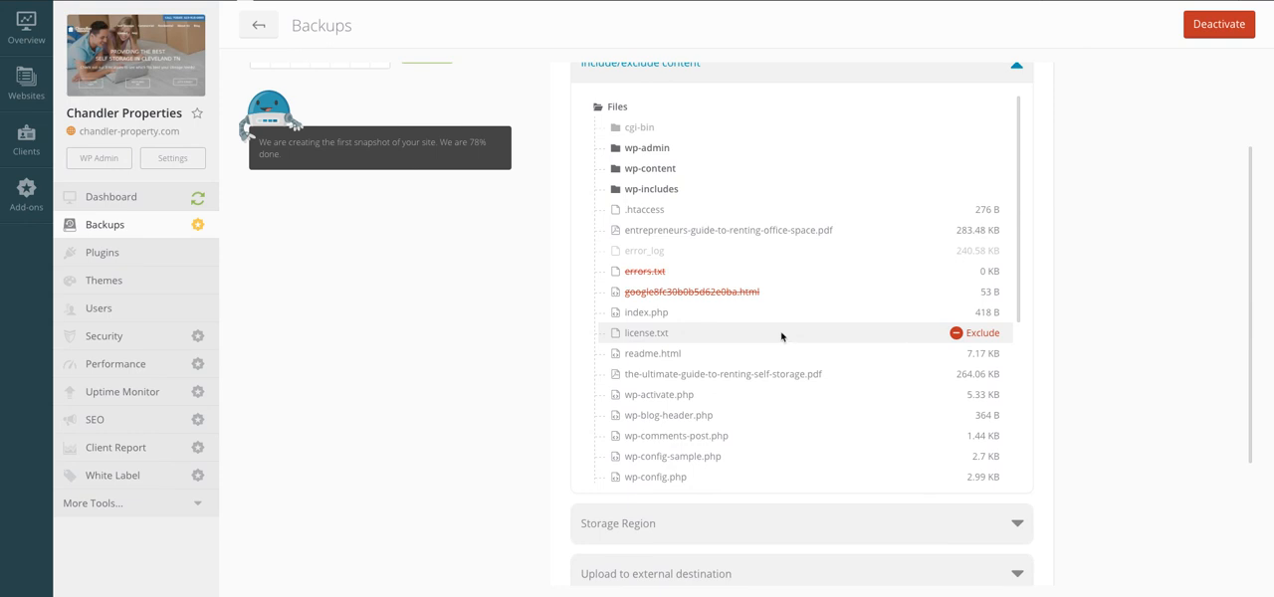
pyautogui.click(649, 171)
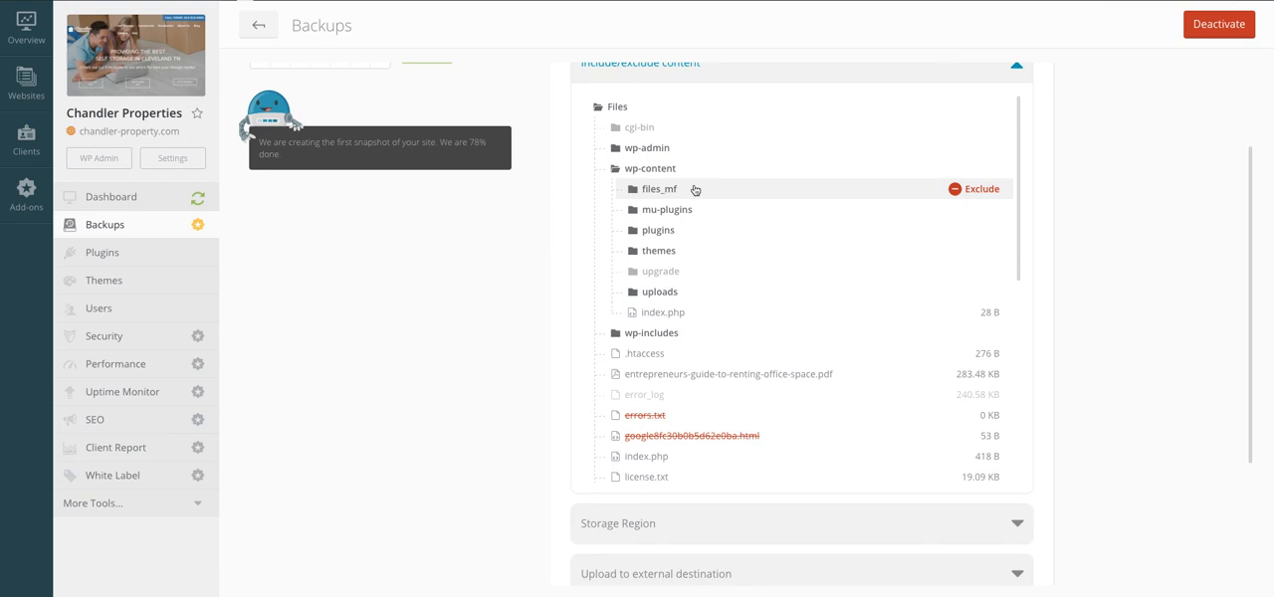
# Step: Collapse the backup's Files tree and review the backup's event notification settings and optional MySQL connection settings
pyautogui.click(652, 169)
pyautogui.click(629, 109)
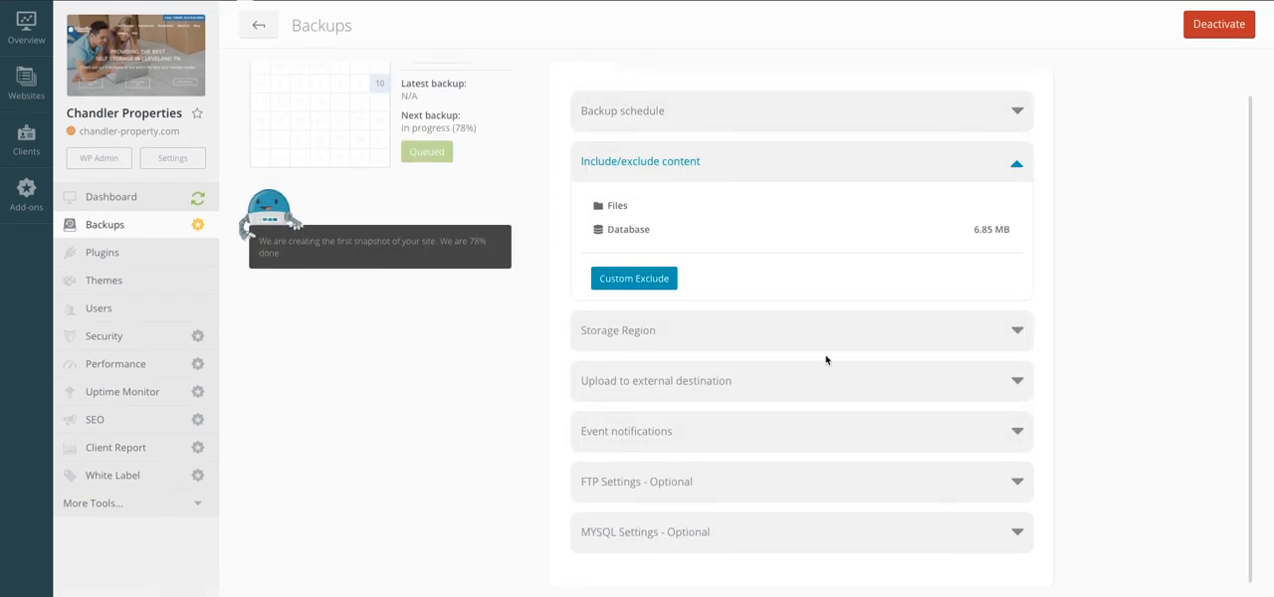
pyautogui.click(713, 439)
pyautogui.scroll(-3, 713, 439)
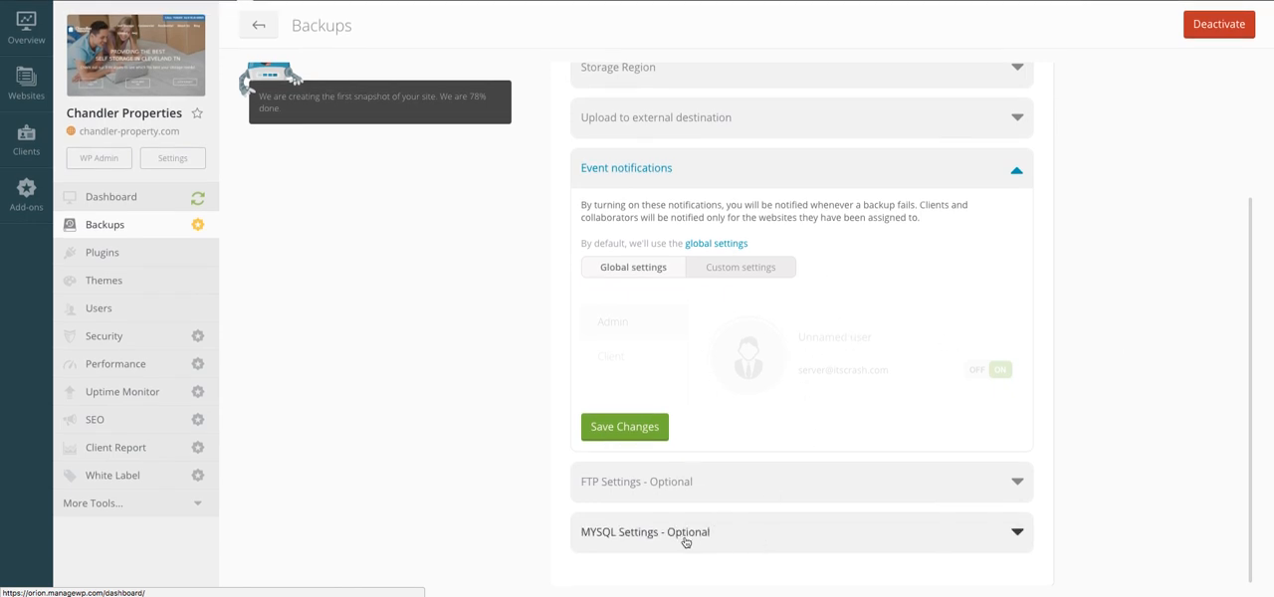
pyautogui.click(1015, 533)
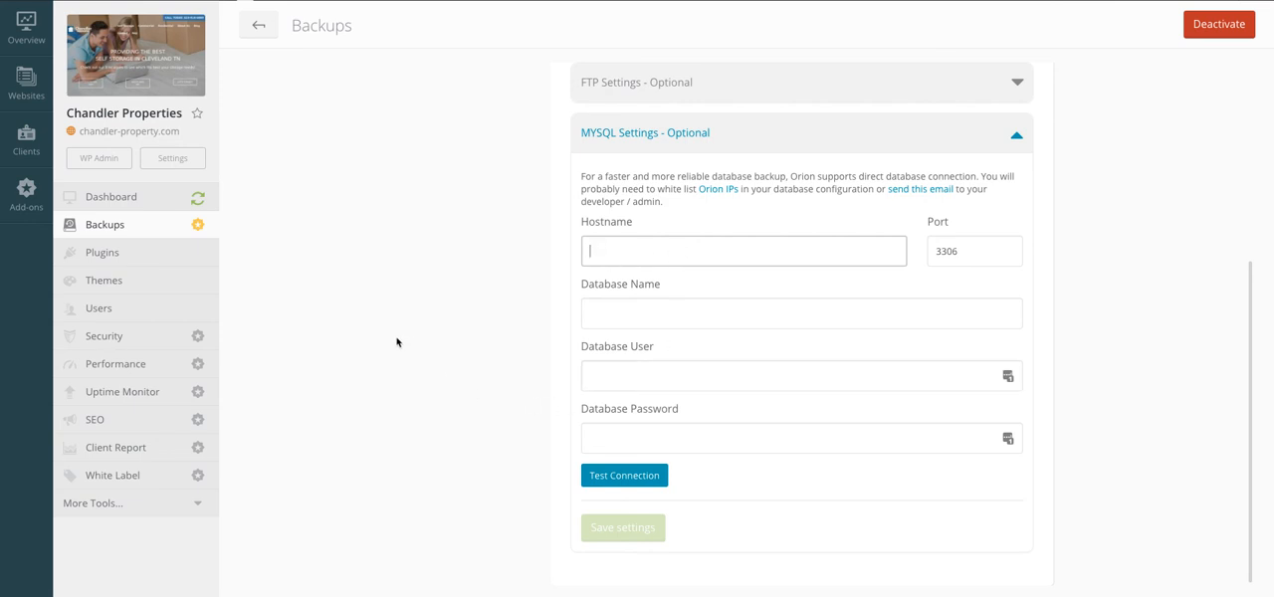
pyautogui.scroll(2, 397, 343)
pyautogui.scroll(5, 397, 343)
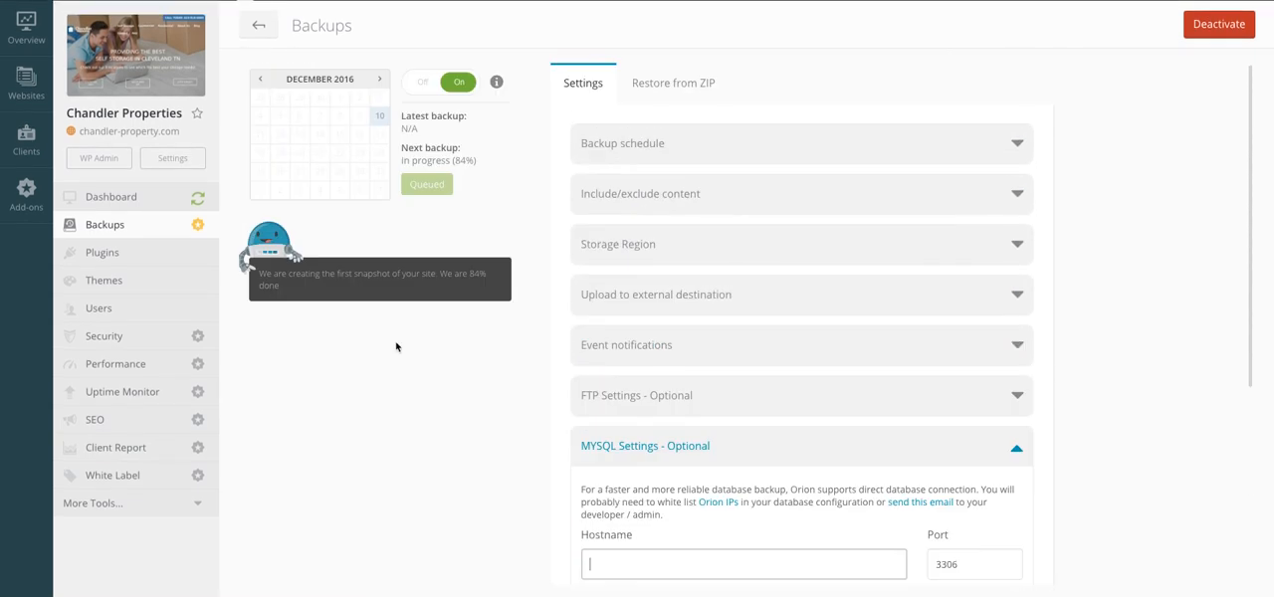
pyautogui.scroll(-7, 397, 343)
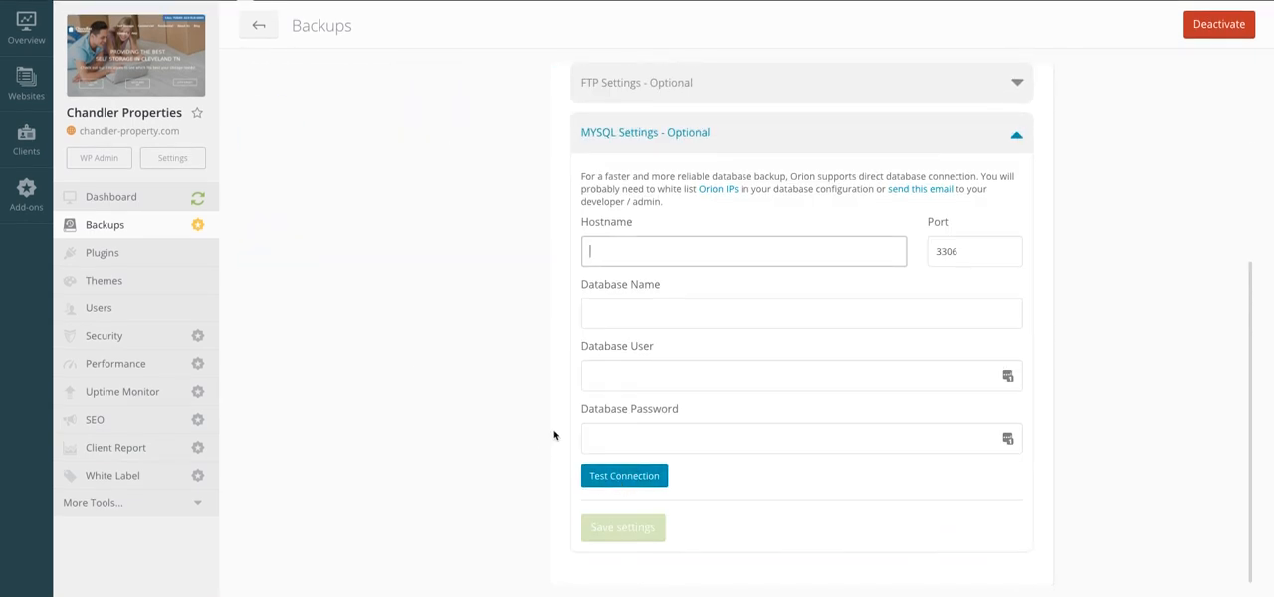
pyautogui.scroll(8, 554, 432)
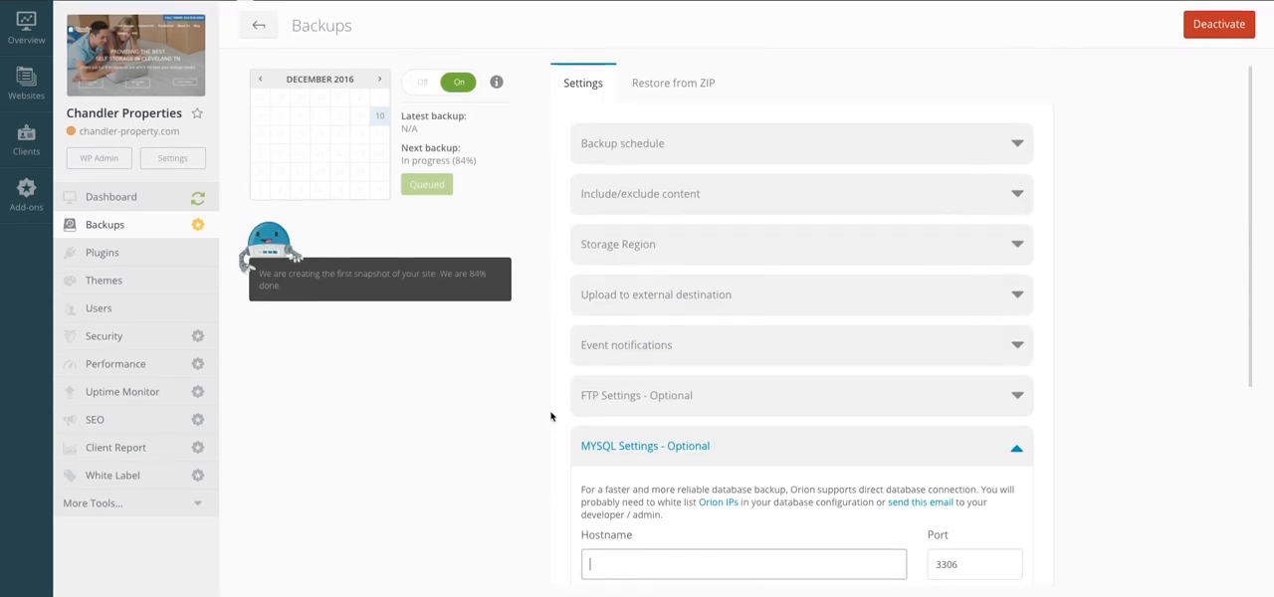
# Step: Reload the Backups settings and expand the Files tree under the include/exclude content settings to check which files are excluded
pyautogui.click(107, 227)
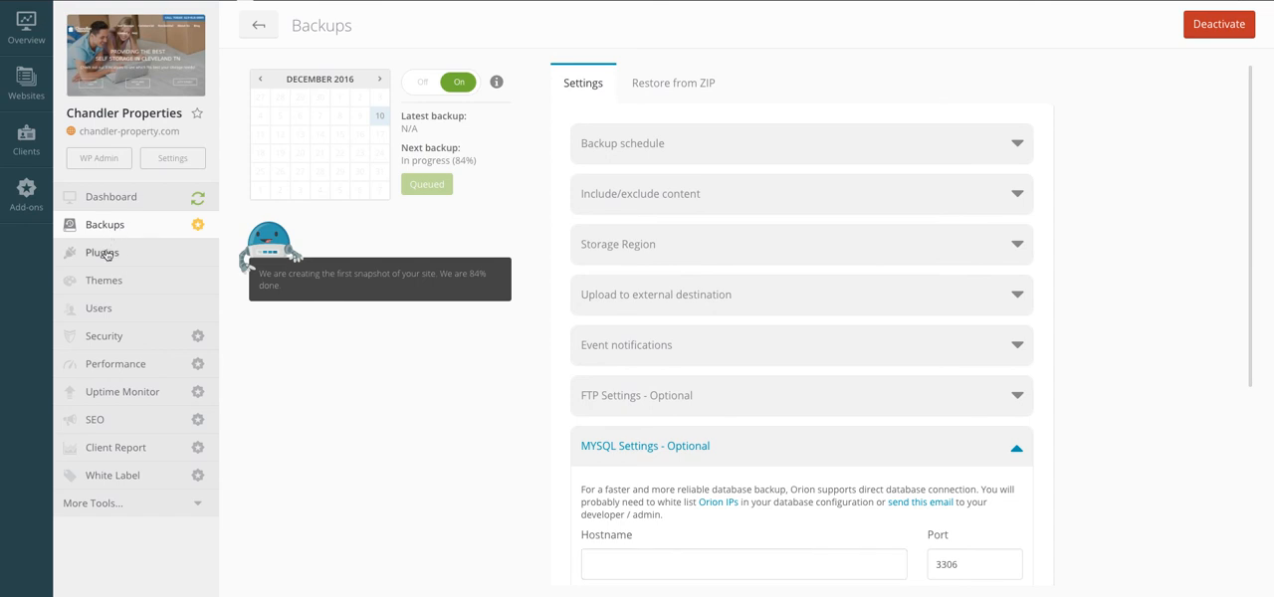
pyautogui.click(103, 253)
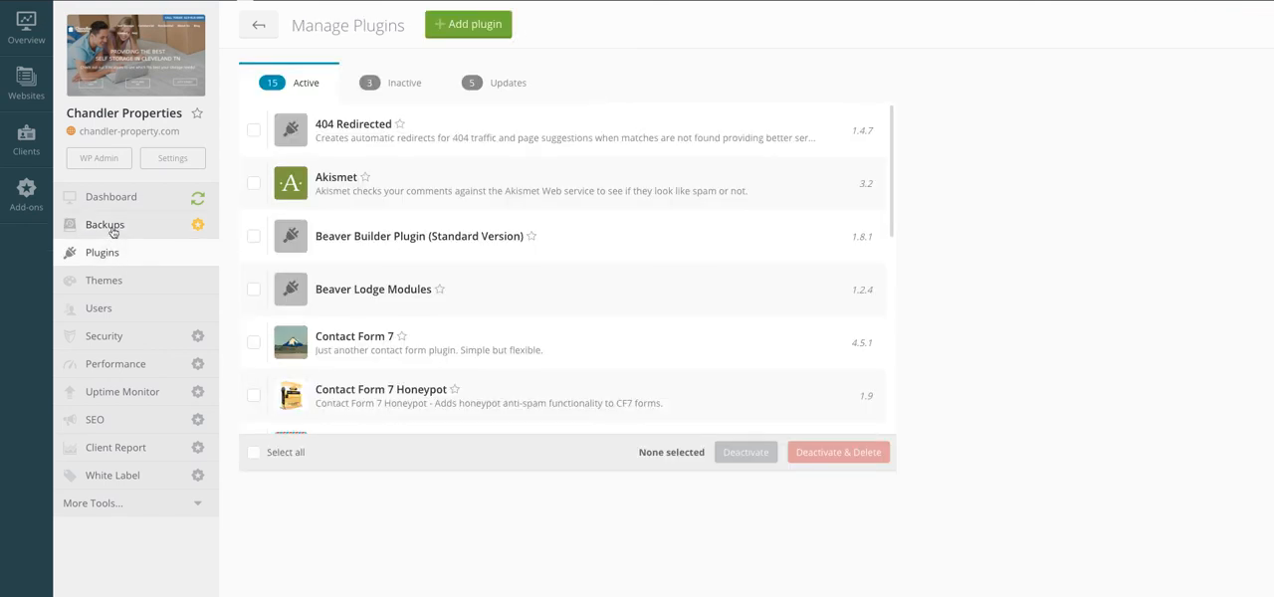
pyautogui.click(112, 227)
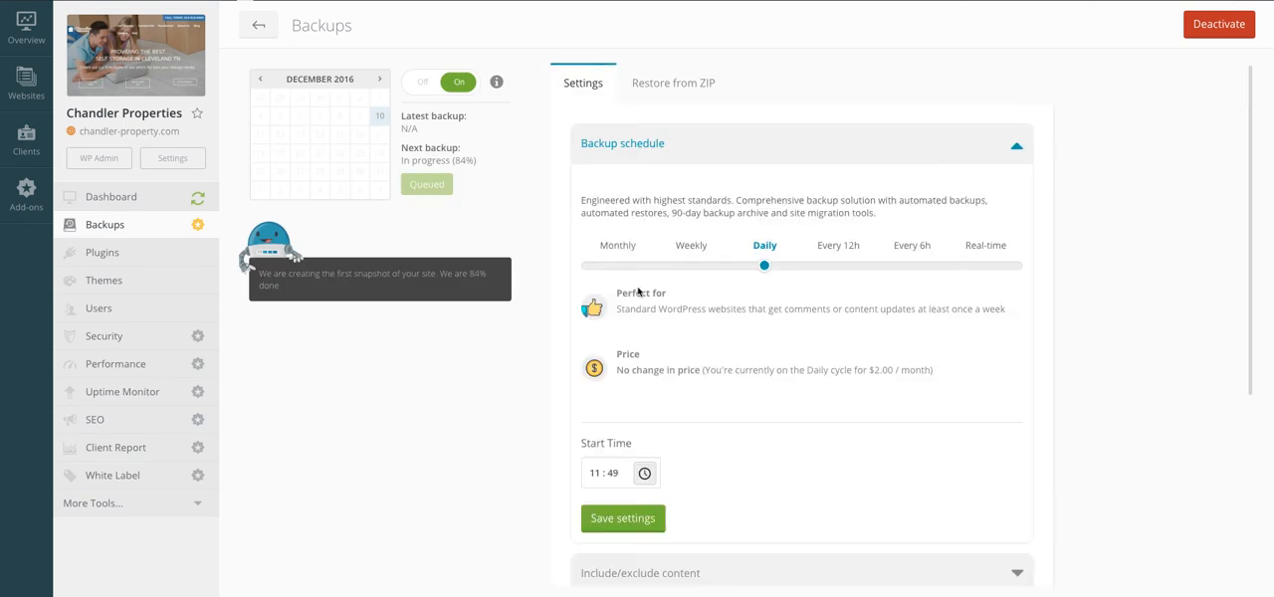
pyautogui.scroll(-3, 664, 383)
pyautogui.scroll(-1, 667, 381)
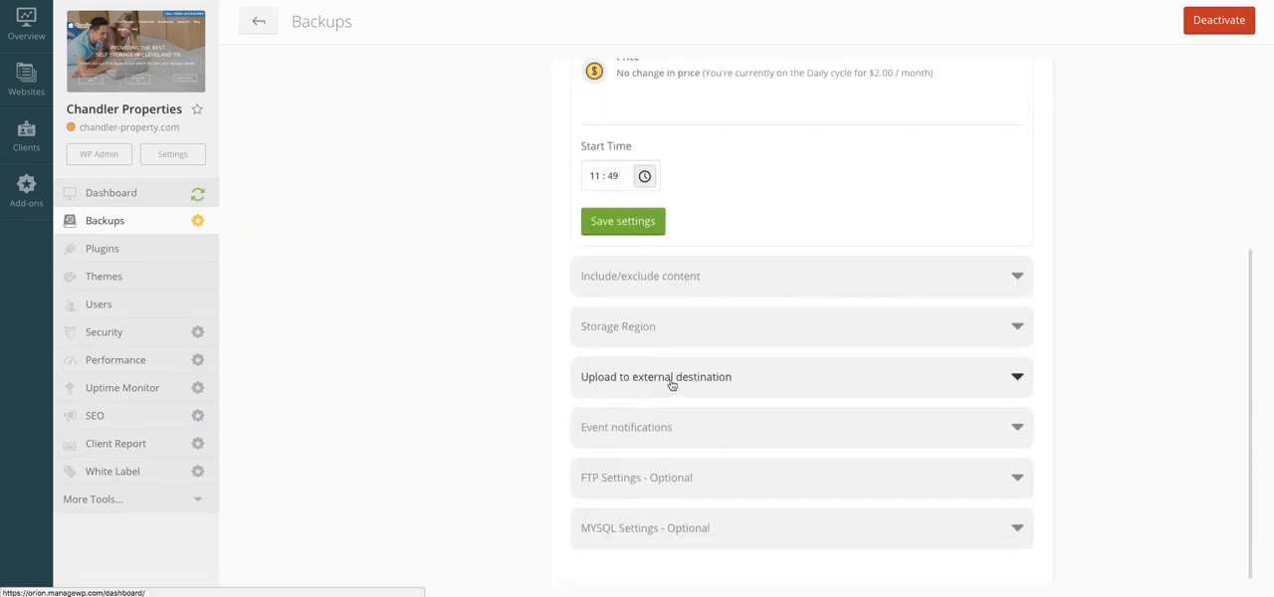
pyautogui.click(756, 282)
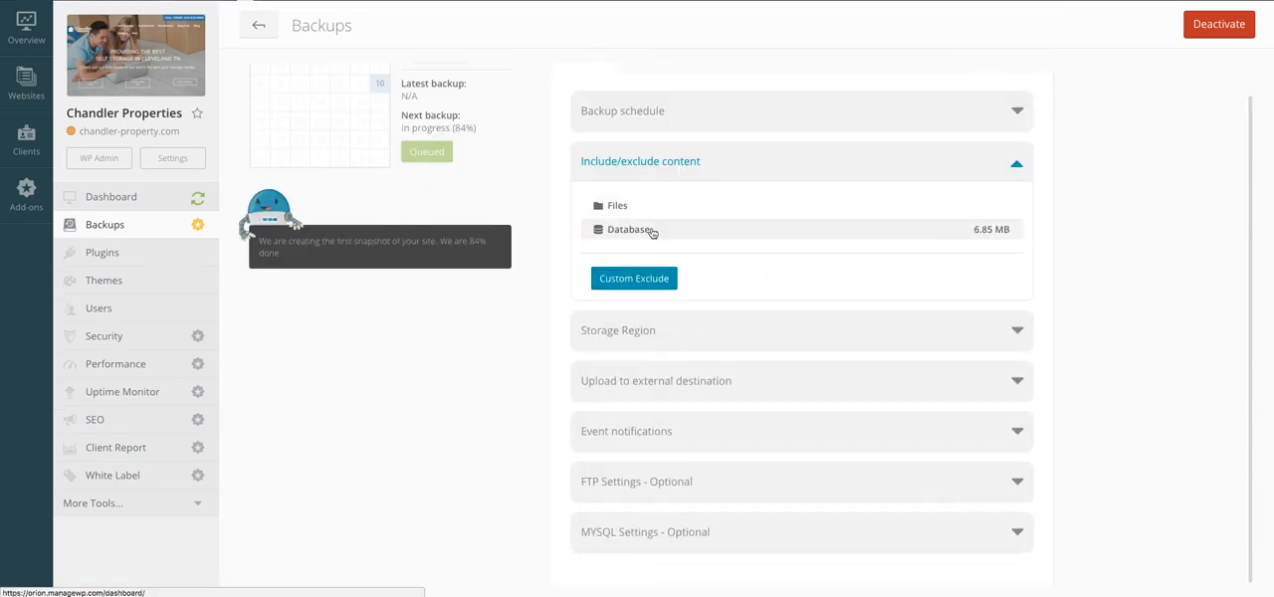
pyautogui.click(611, 206)
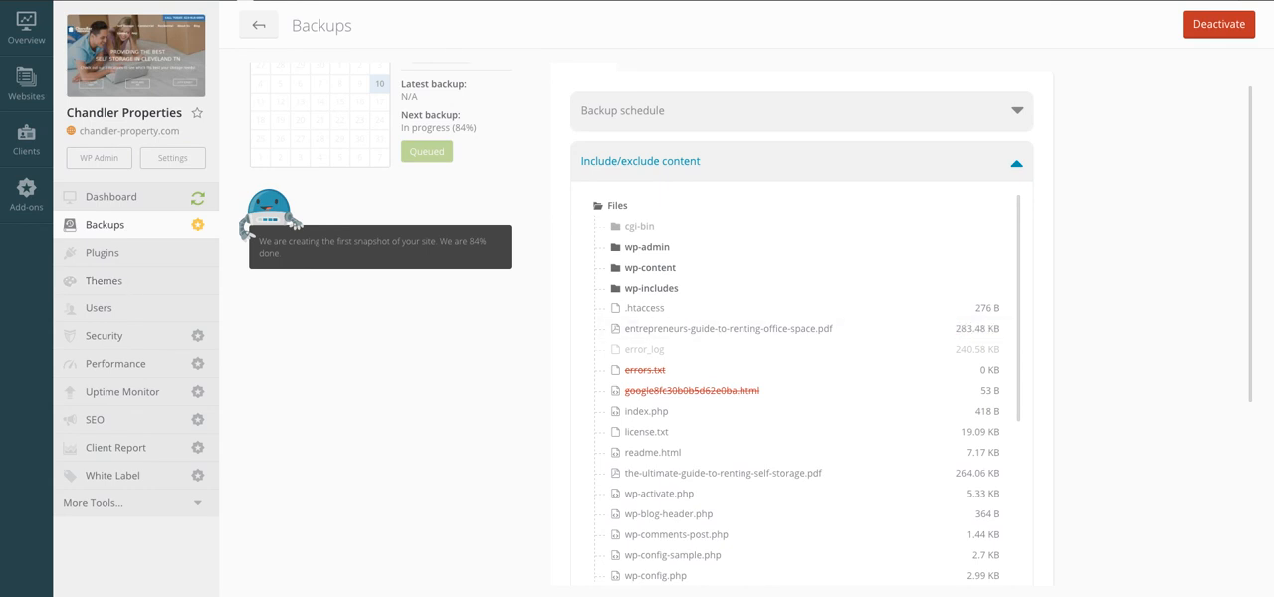
# Step: Activate the Premium Security Check for the Chandler Properties website and close the activation dialog
pyautogui.click(139, 336)
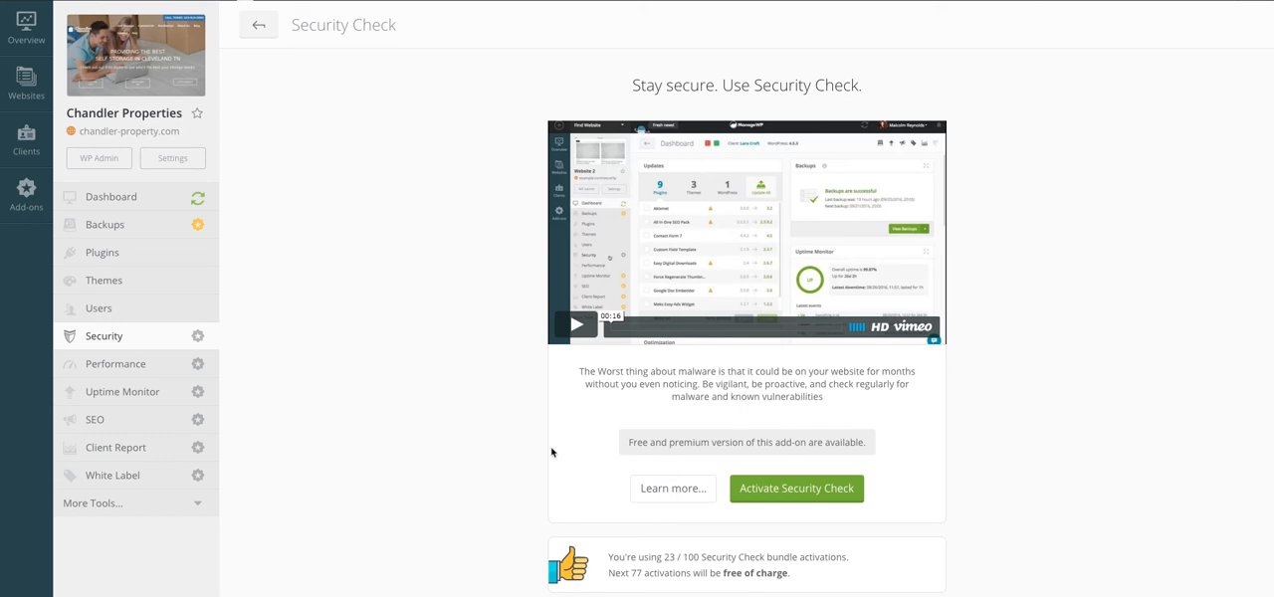
pyautogui.click(804, 488)
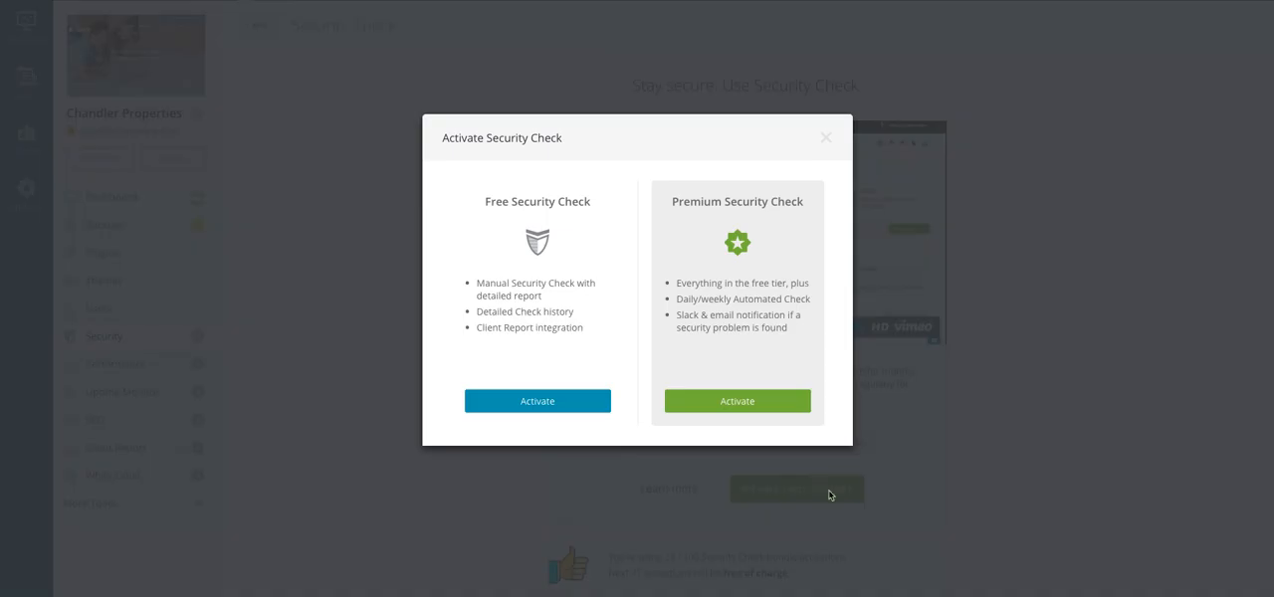
pyautogui.click(729, 404)
pyautogui.click(769, 379)
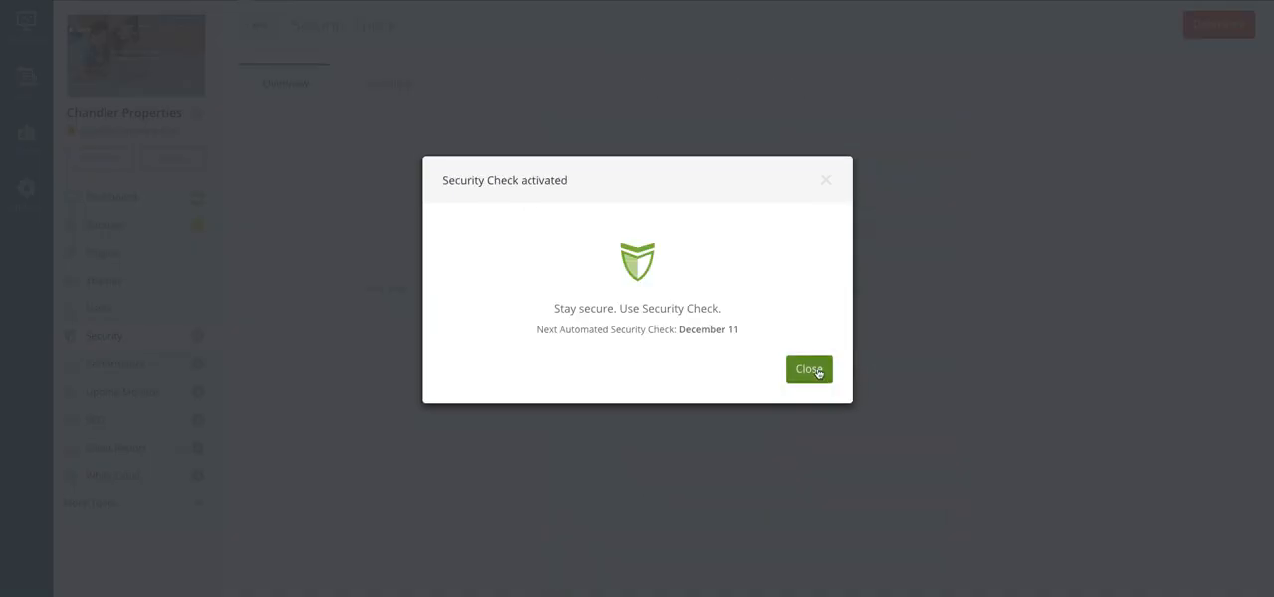
pyautogui.click(807, 369)
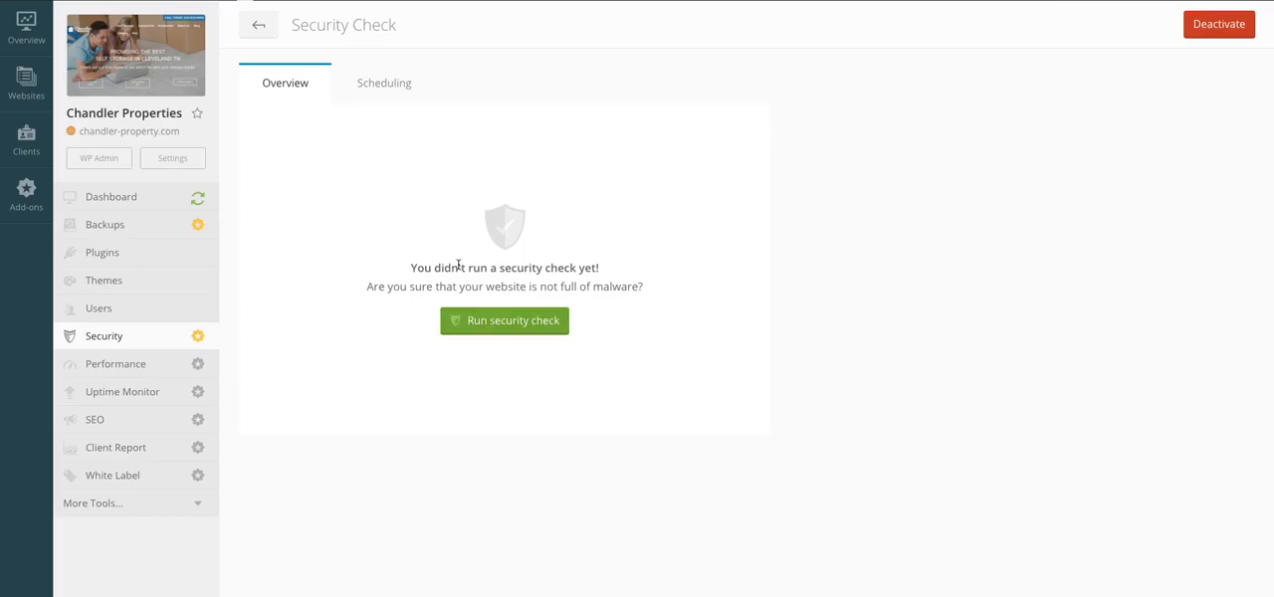
# Step: Save the Security Check scheduling with the check frequency set to Daily
pyautogui.click(394, 83)
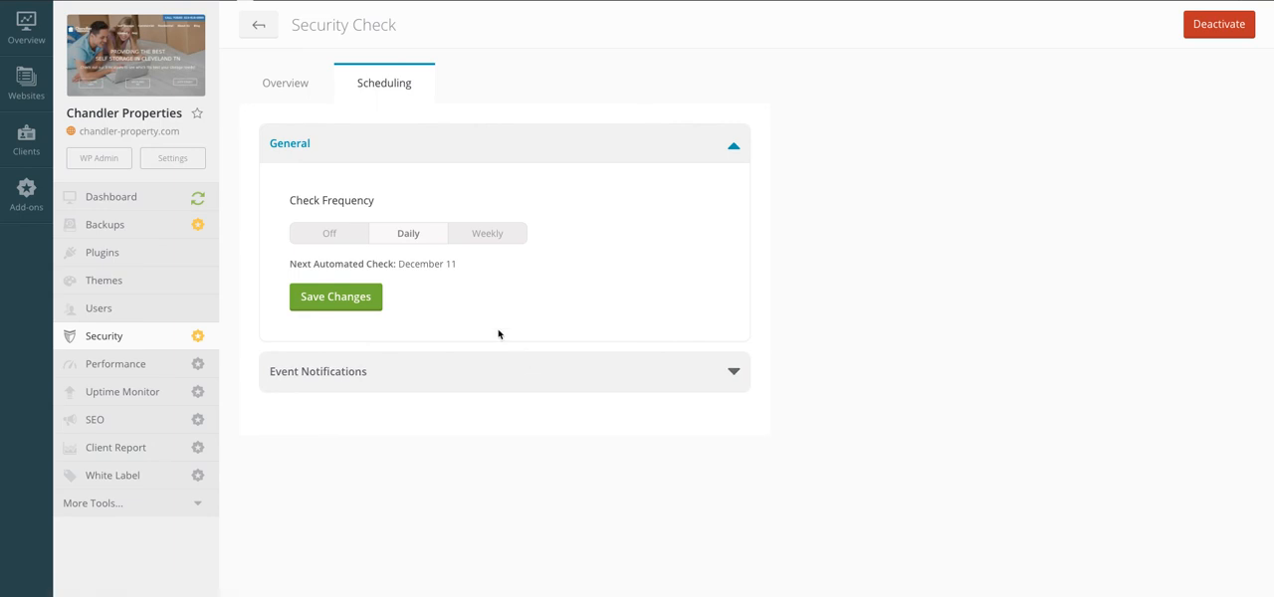
pyautogui.click(492, 376)
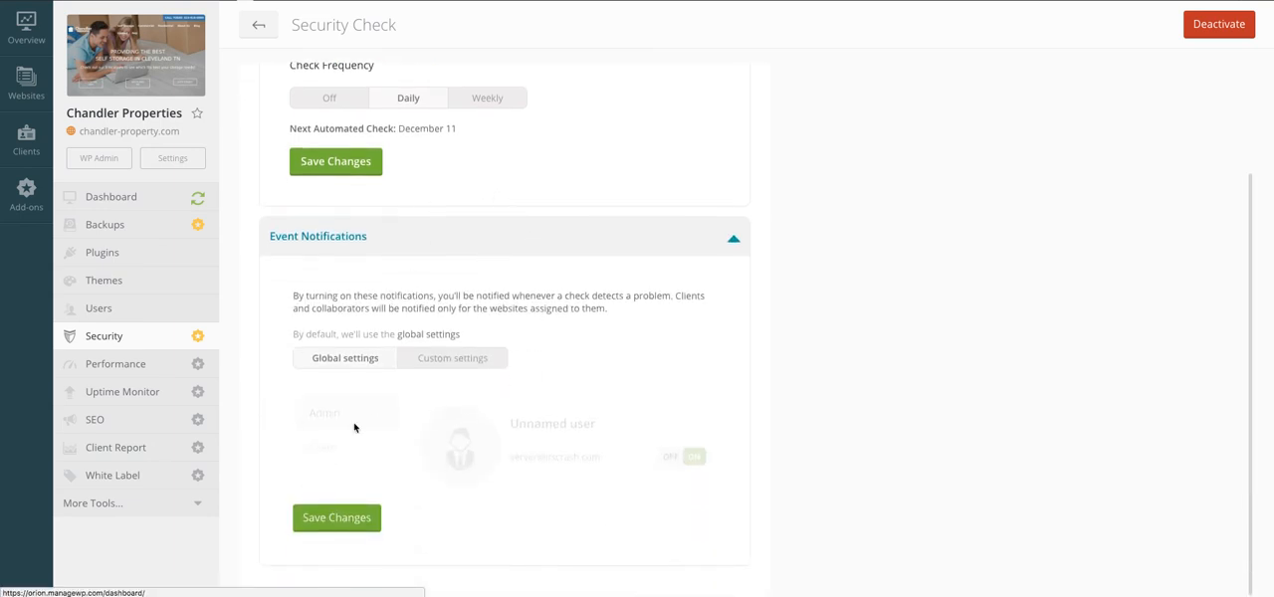
pyautogui.scroll(3, 356, 428)
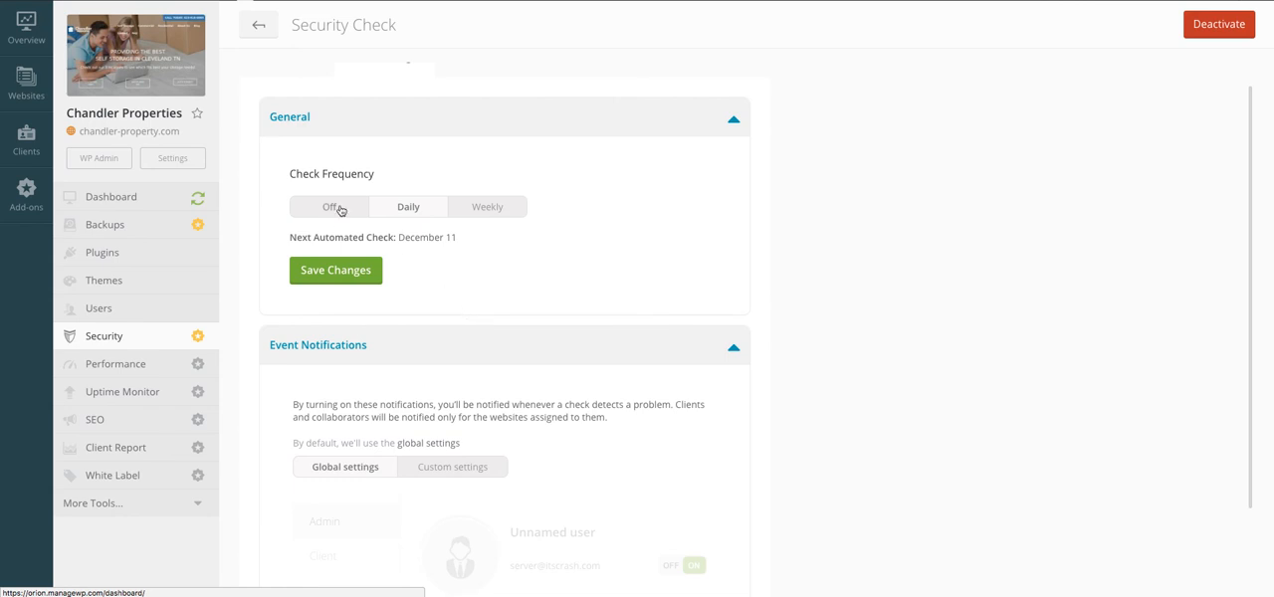
pyautogui.click(344, 273)
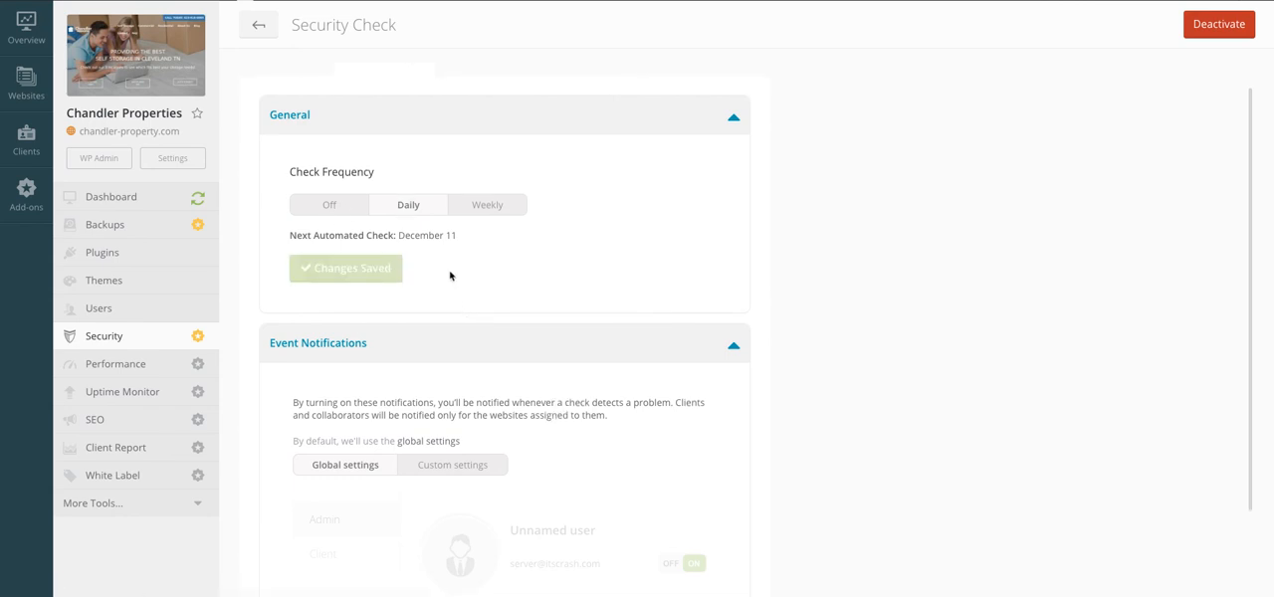
# Step: Save the Security Check event notifications with global settings and return to the website's dashboard
pyautogui.scroll(-1, 464, 304)
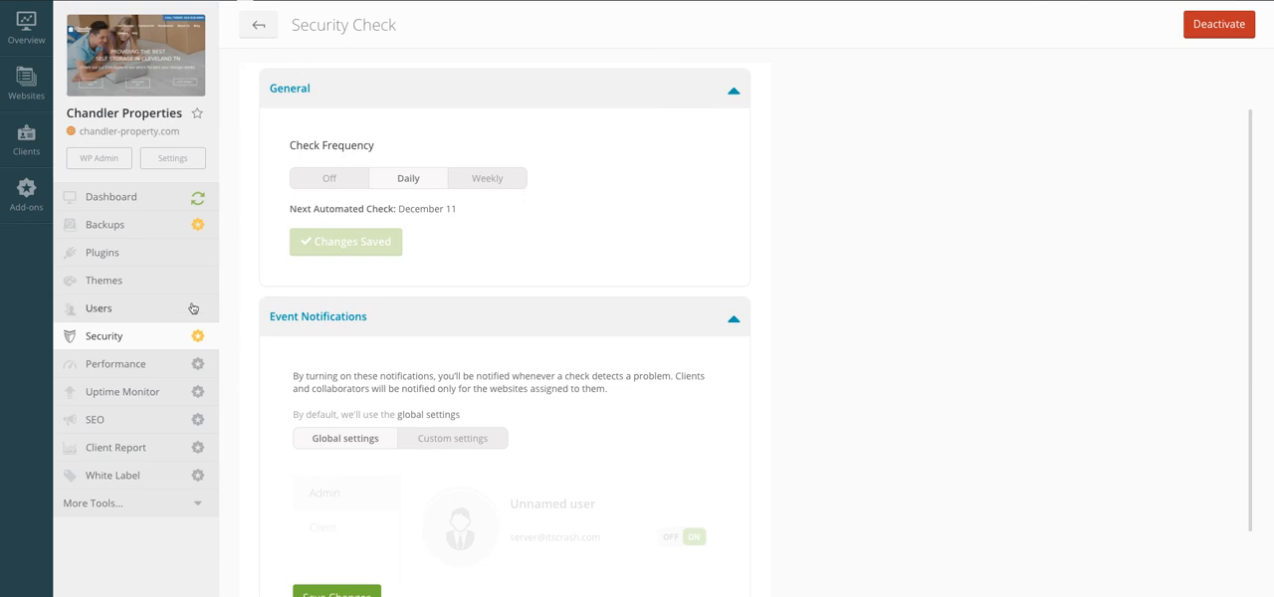
pyautogui.scroll(-3, 324, 501)
pyautogui.click(306, 518)
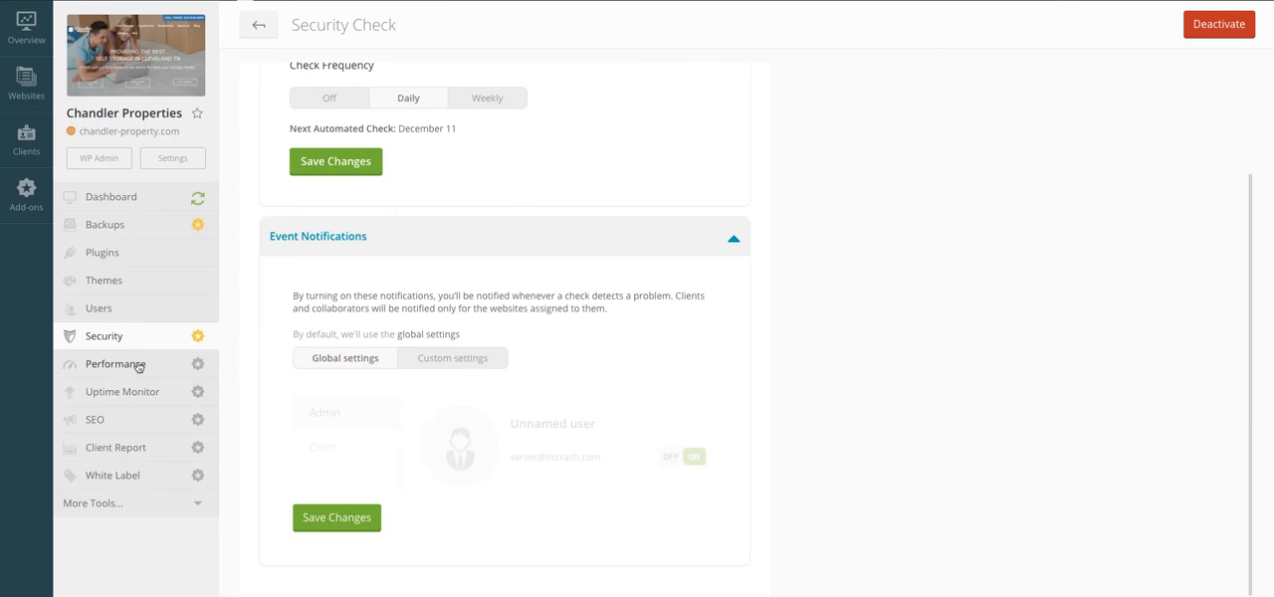
pyautogui.click(274, 26)
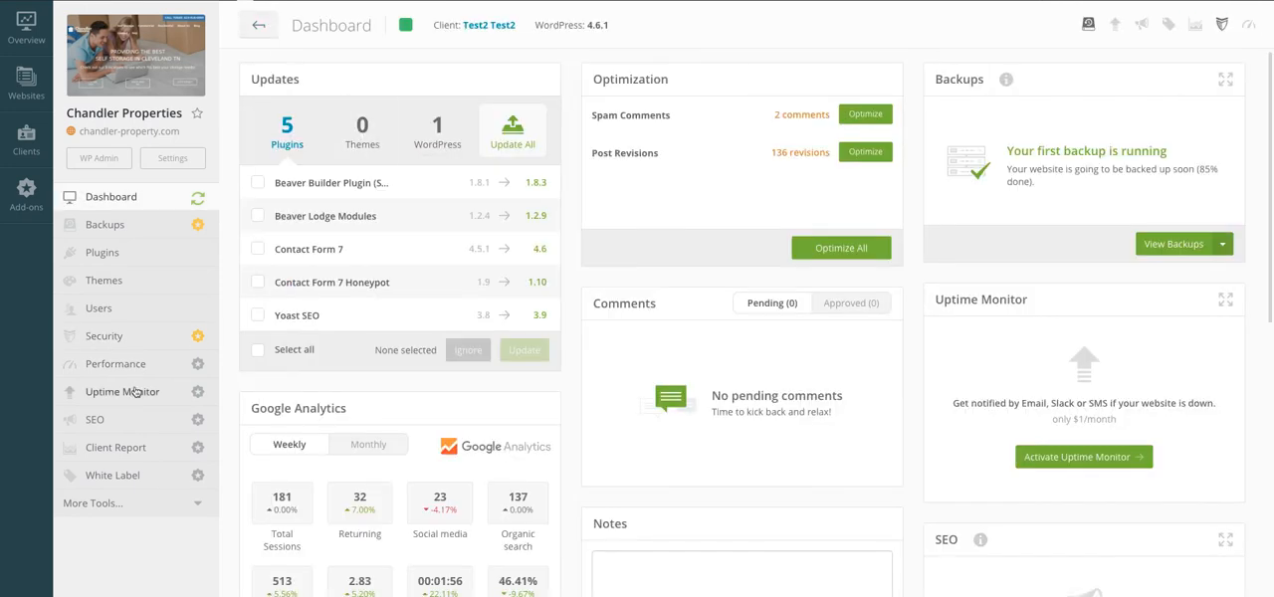
# Step: Activate the Premium Performance Check for the Chandler Properties website and close the activation dialog
pyautogui.click(130, 341)
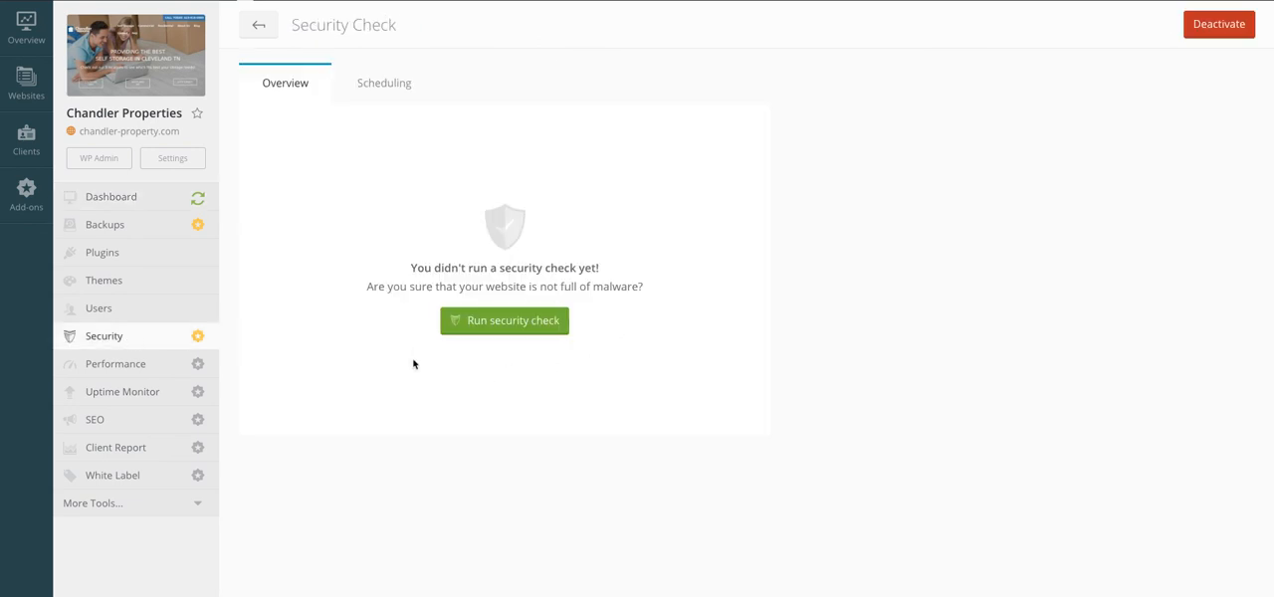
pyautogui.click(111, 366)
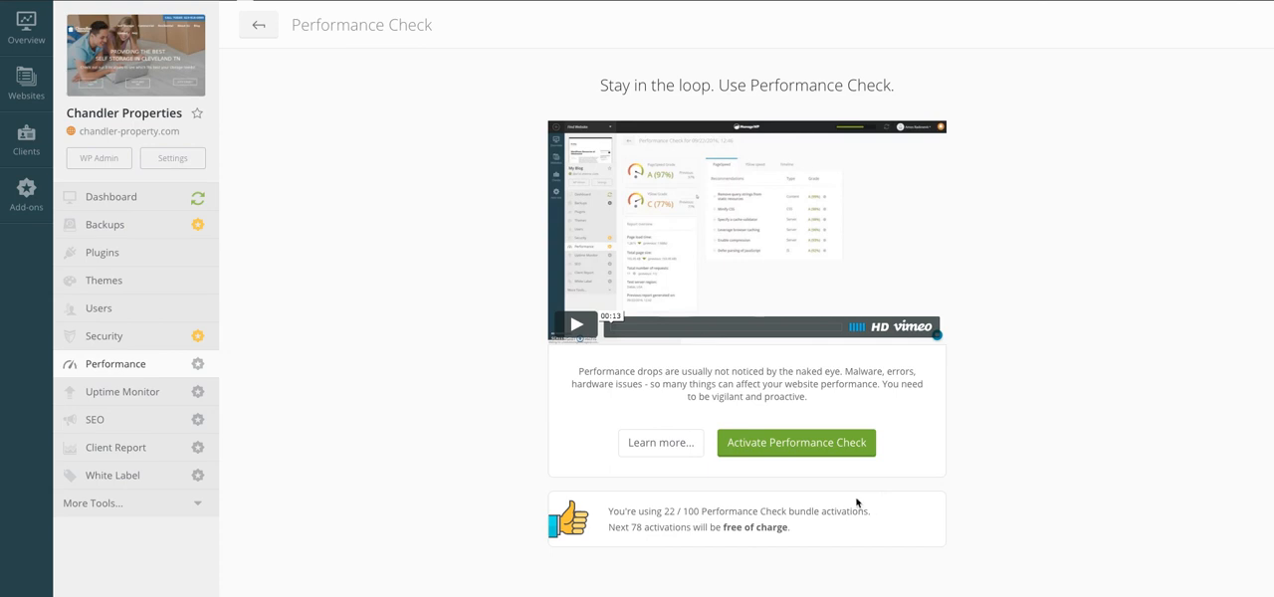
pyautogui.click(773, 444)
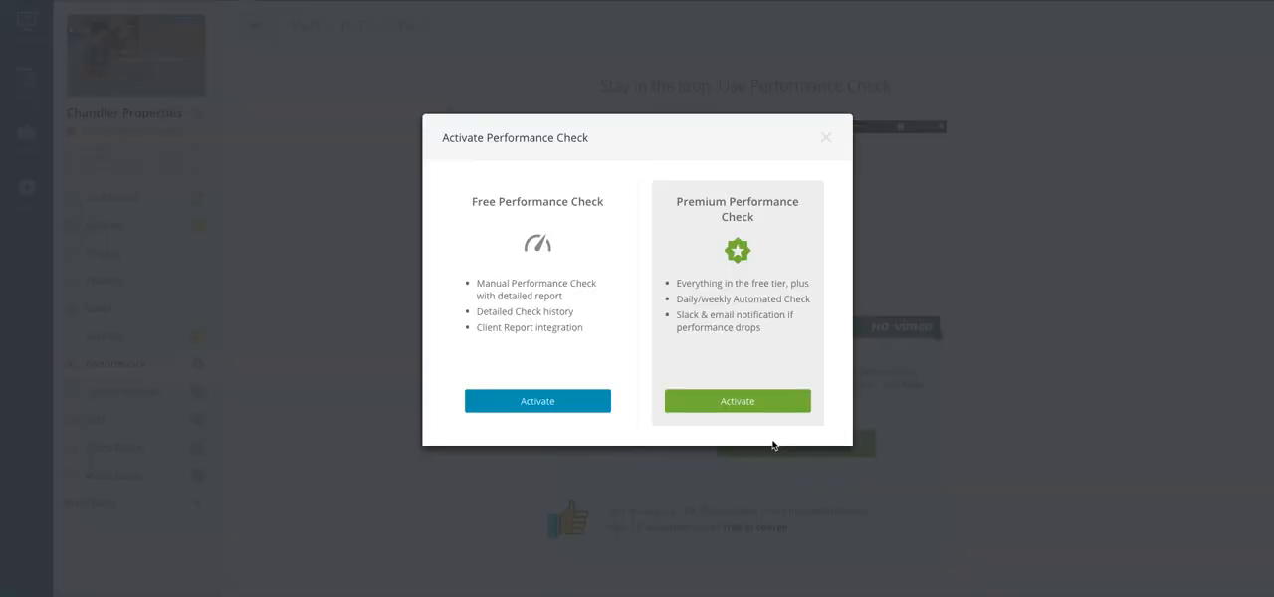
pyautogui.click(745, 401)
pyautogui.click(762, 375)
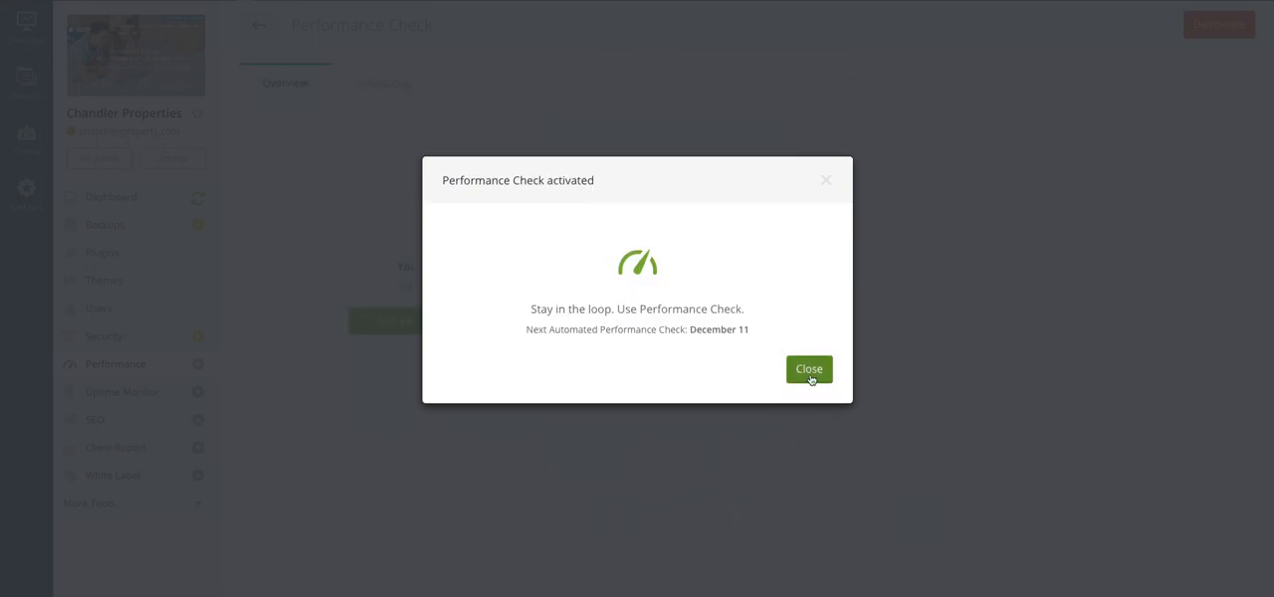
pyautogui.click(808, 375)
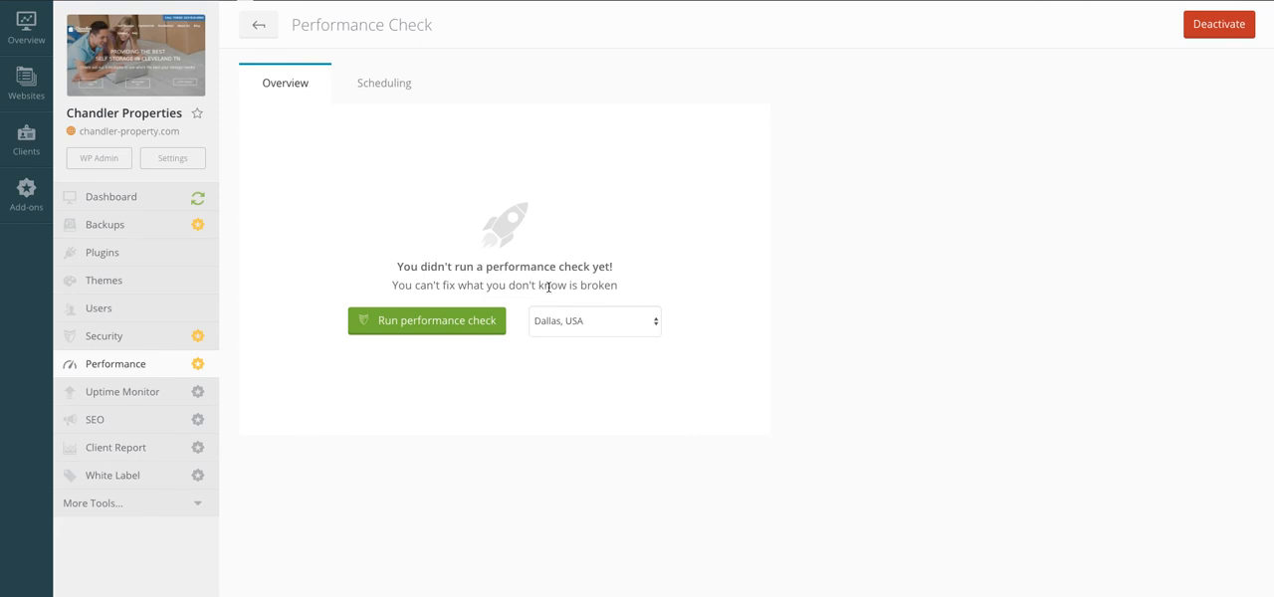
# Step: Save the Performance Check scheduling with Daily frequency, alerts for D or lower and 10s load time, and scan region Vancouver, Canada
pyautogui.click(387, 89)
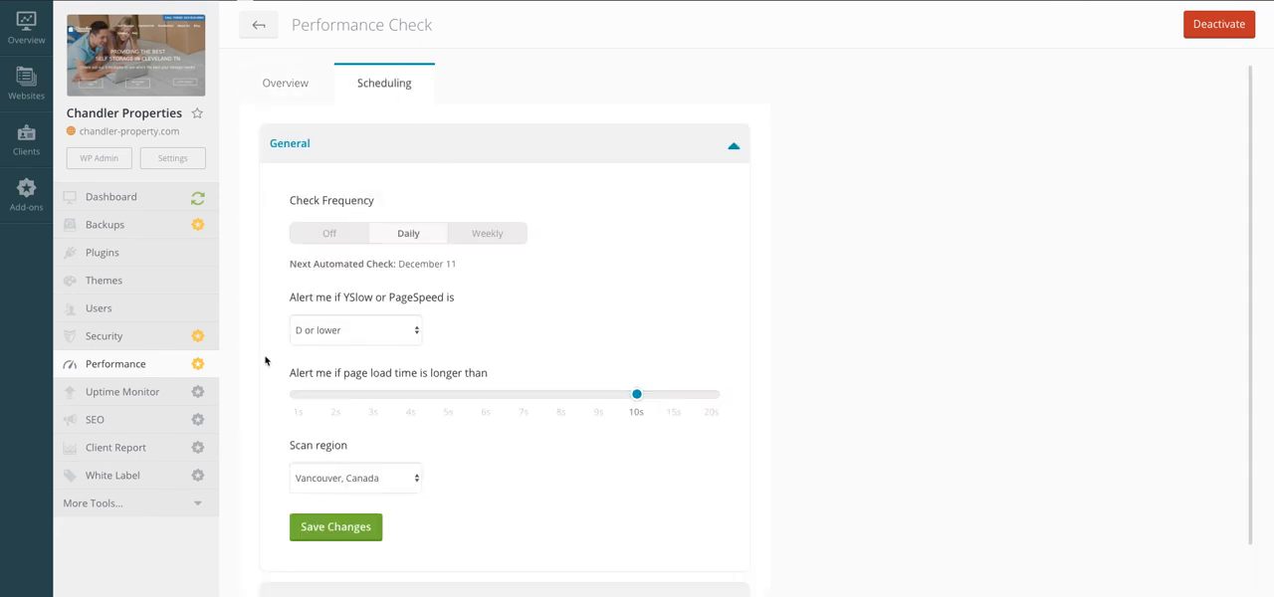
pyautogui.scroll(-2, 260, 360)
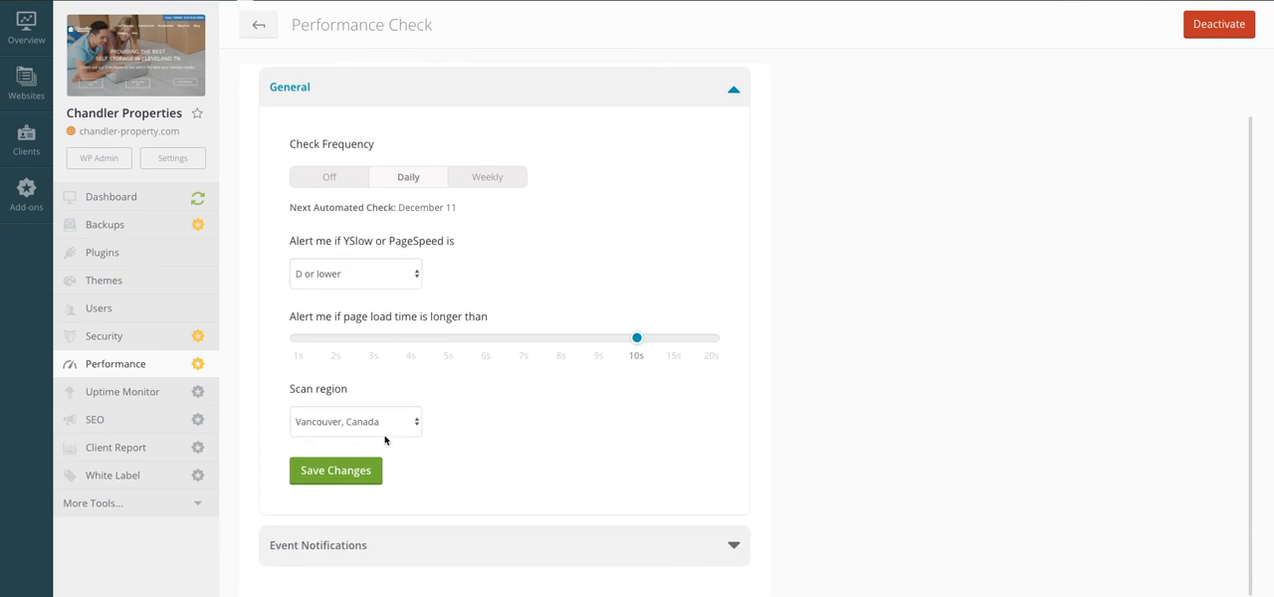
pyautogui.click(327, 488)
pyautogui.click(258, 27)
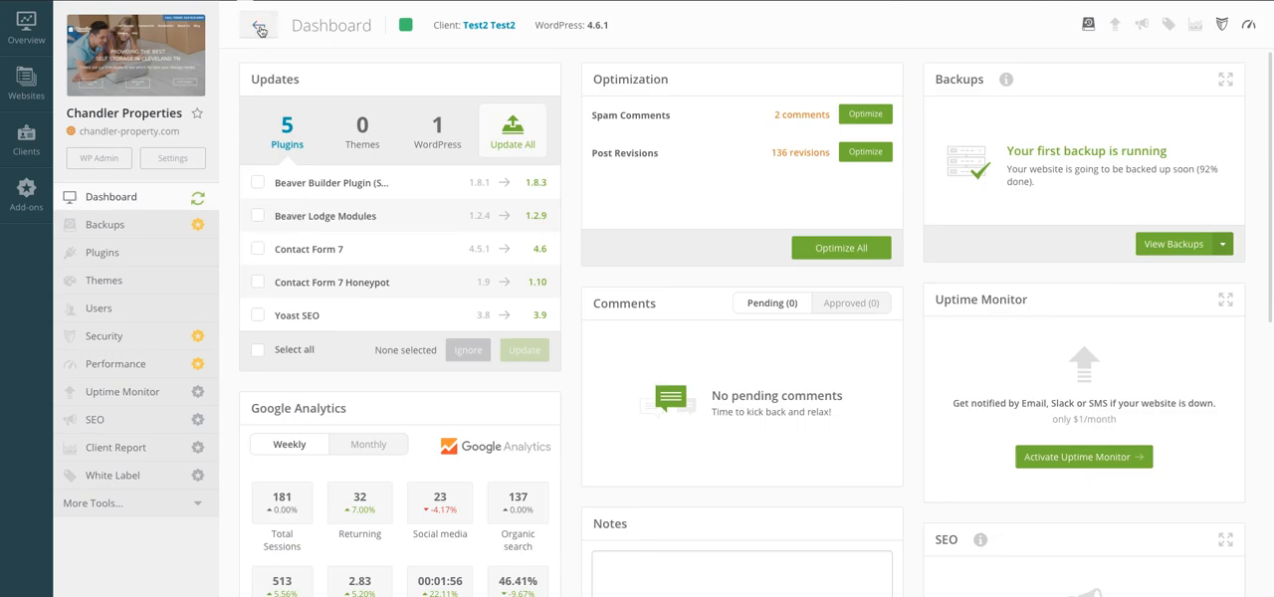
# Step: Activate Uptime Monitor for the Chandler Properties website and open its monitoring settings
pyautogui.click(129, 366)
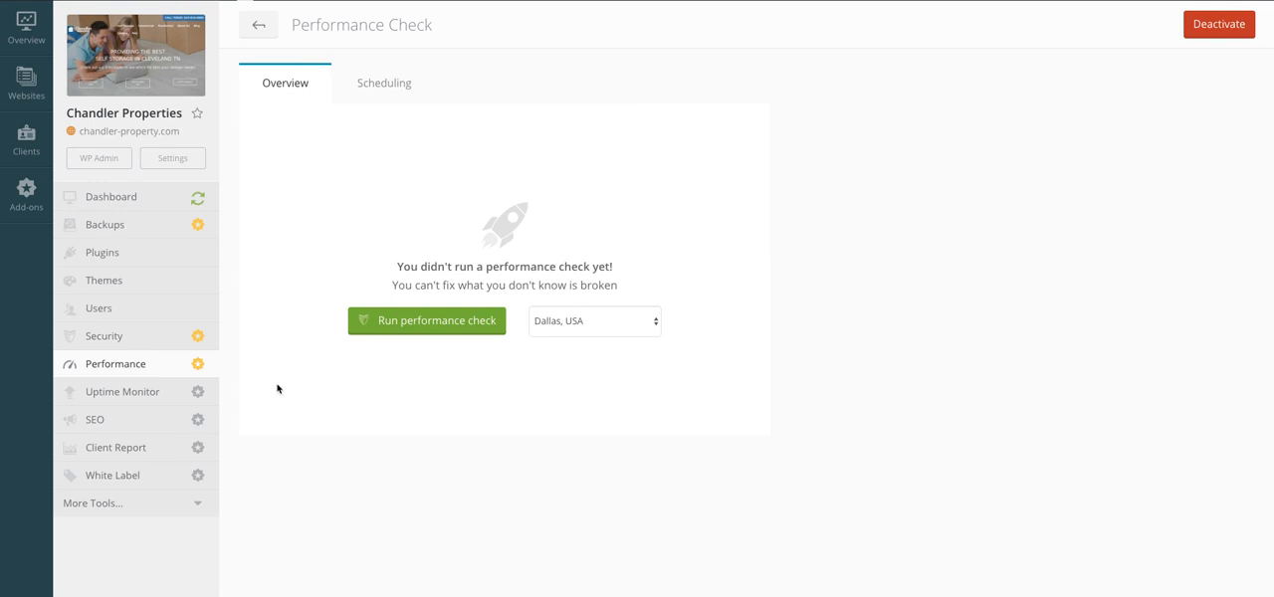
pyautogui.click(166, 391)
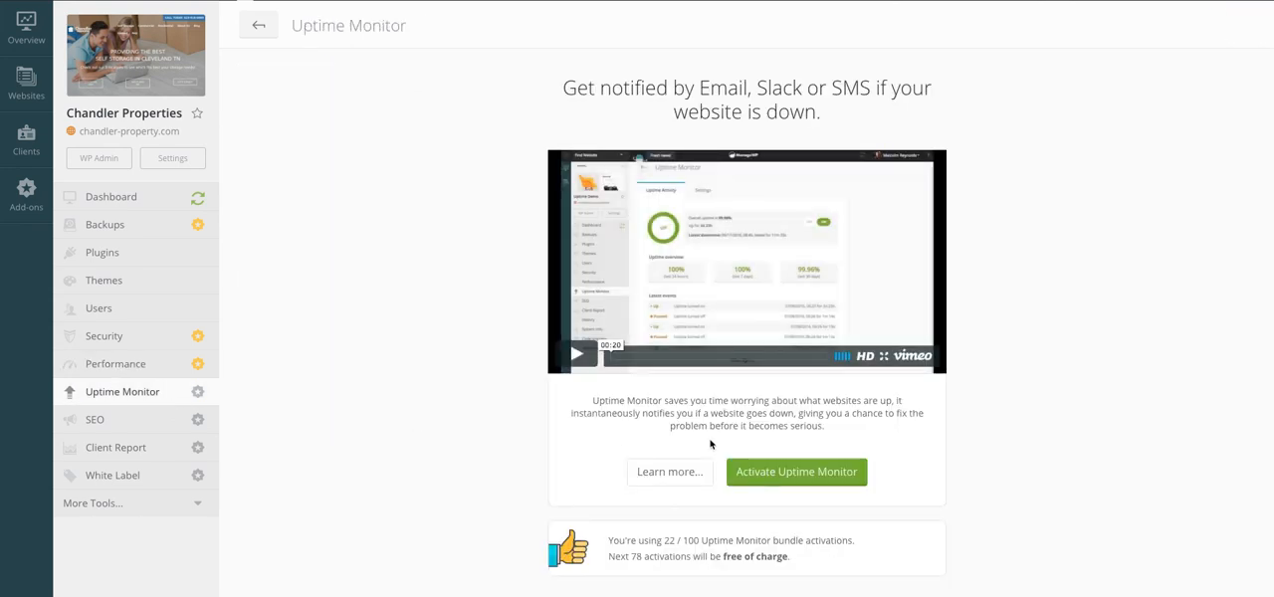
pyautogui.click(804, 482)
pyautogui.click(761, 375)
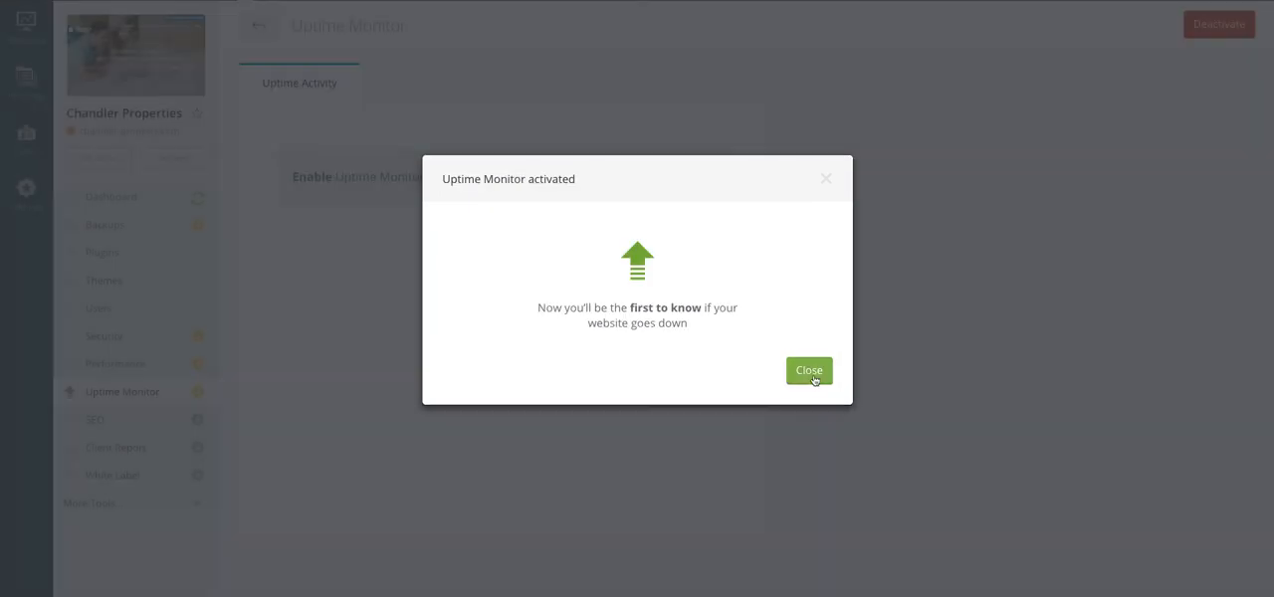
pyautogui.click(809, 372)
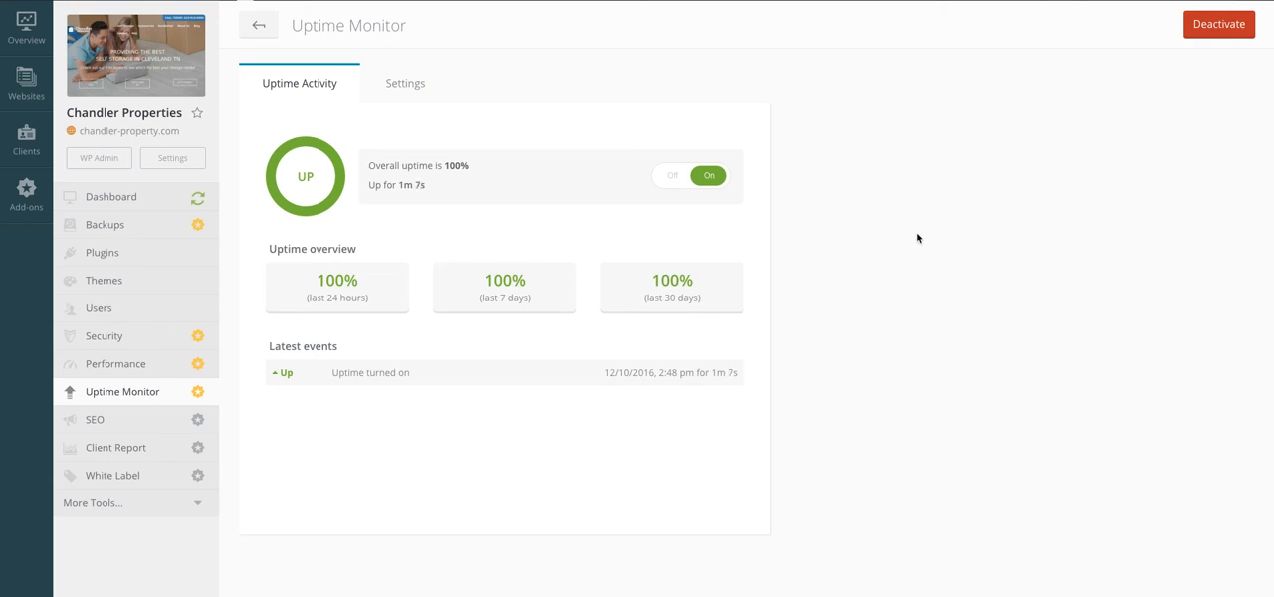
pyautogui.click(410, 86)
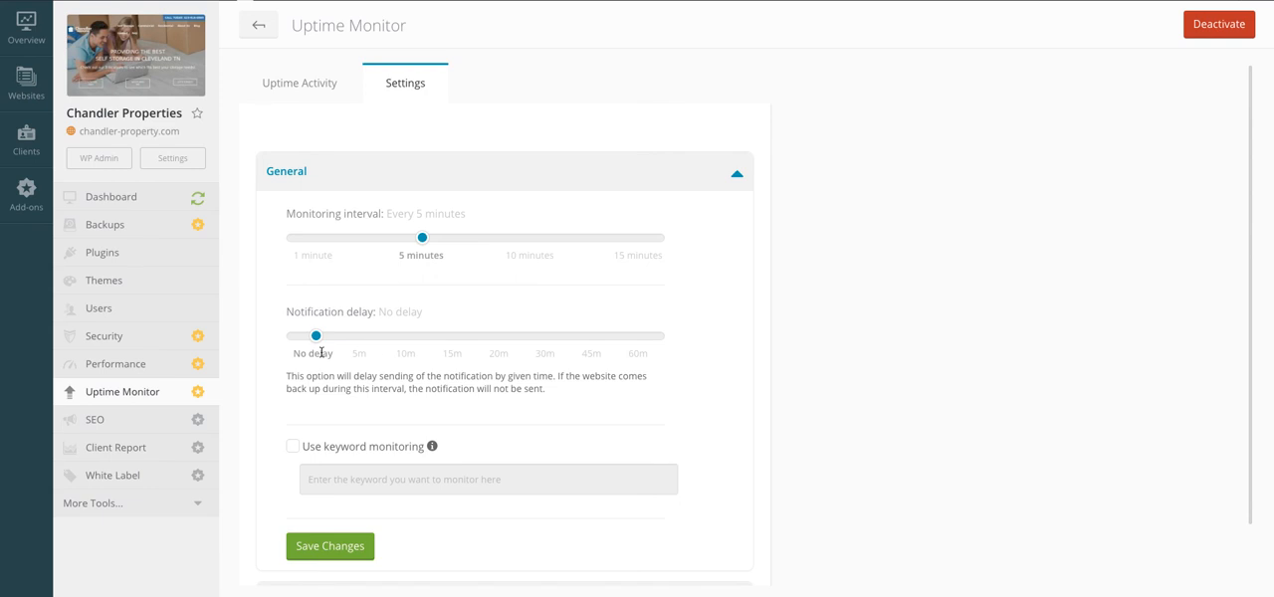
# Step: Set the Uptime Monitor notification delay to 5 minutes and save the general monitoring settings
pyautogui.moveTo(315, 335); pyautogui.dragTo(361, 337)
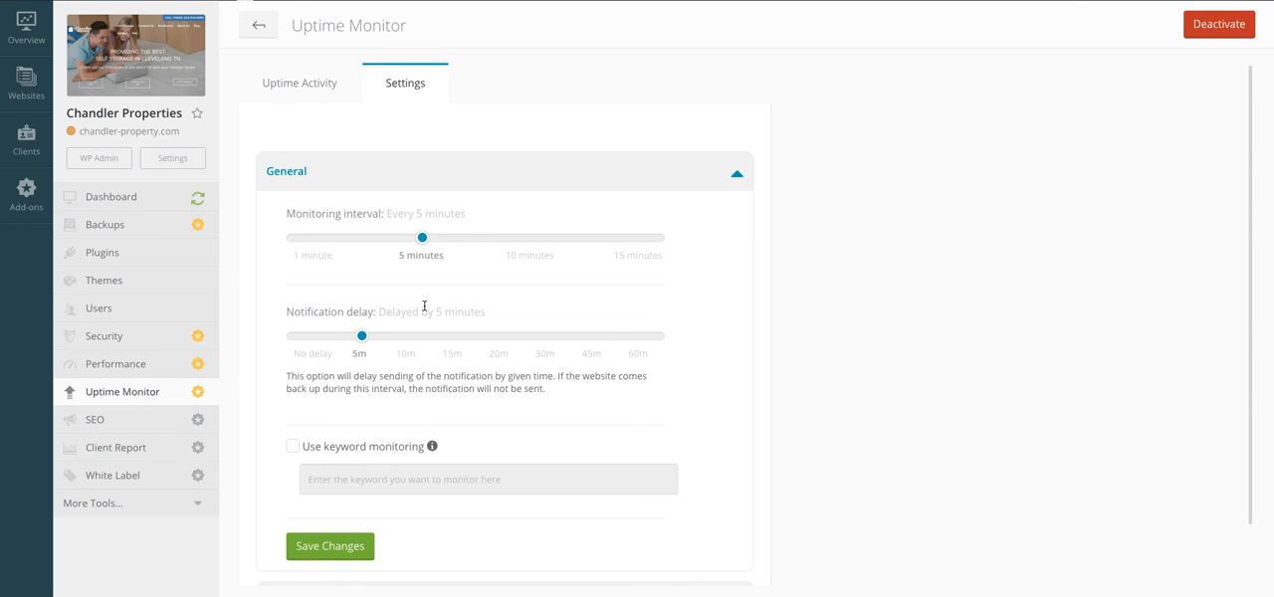
pyautogui.click(331, 554)
# Step: Activate the SEO add-on for the Chandler Properties website and close the activation dialog
pyautogui.click(117, 420)
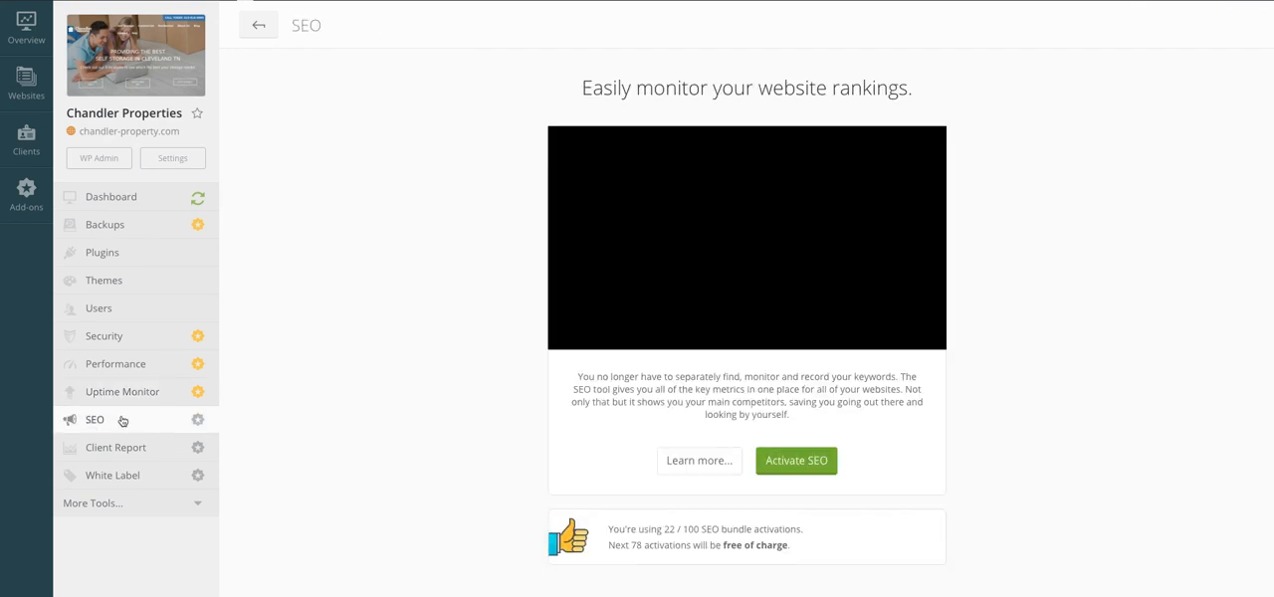
pyautogui.click(804, 459)
pyautogui.click(778, 376)
pyautogui.click(806, 371)
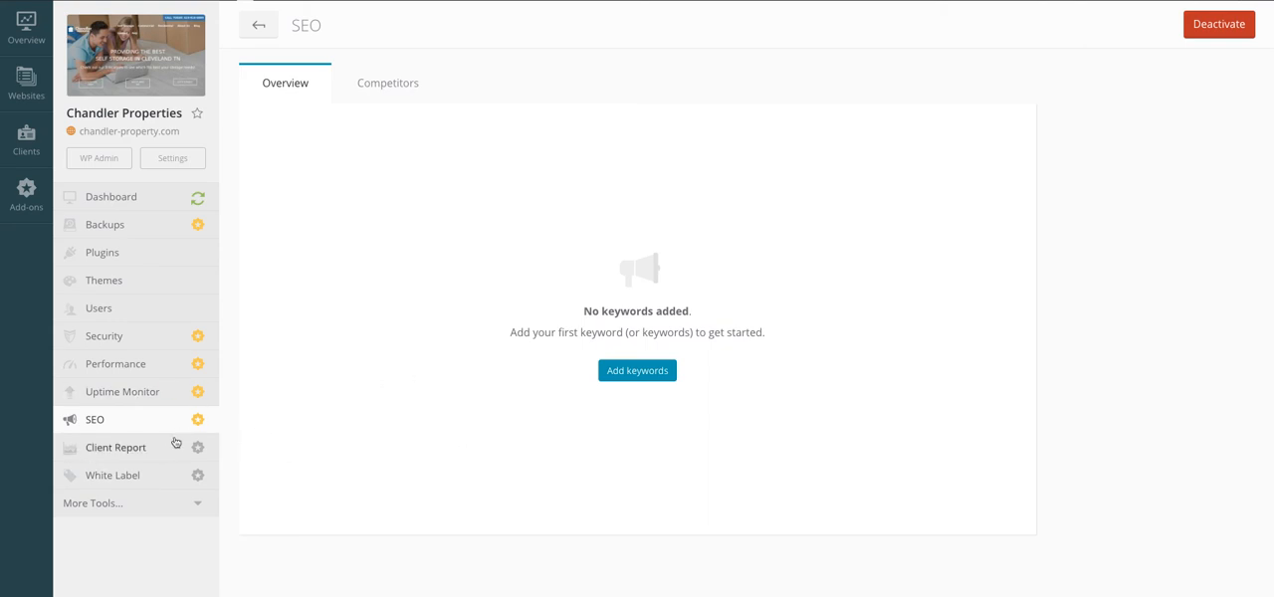
# Step: Add the SEO keywords "Test" and "Testing" for United States - English
pyautogui.click(644, 371)
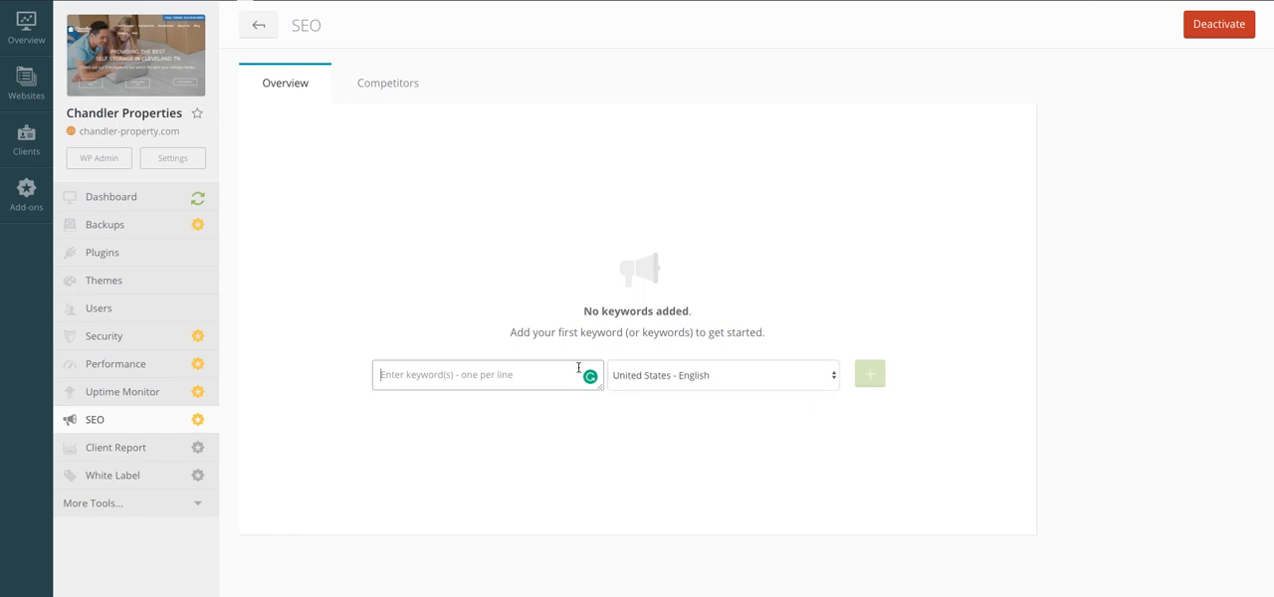
pyautogui.write('Test')
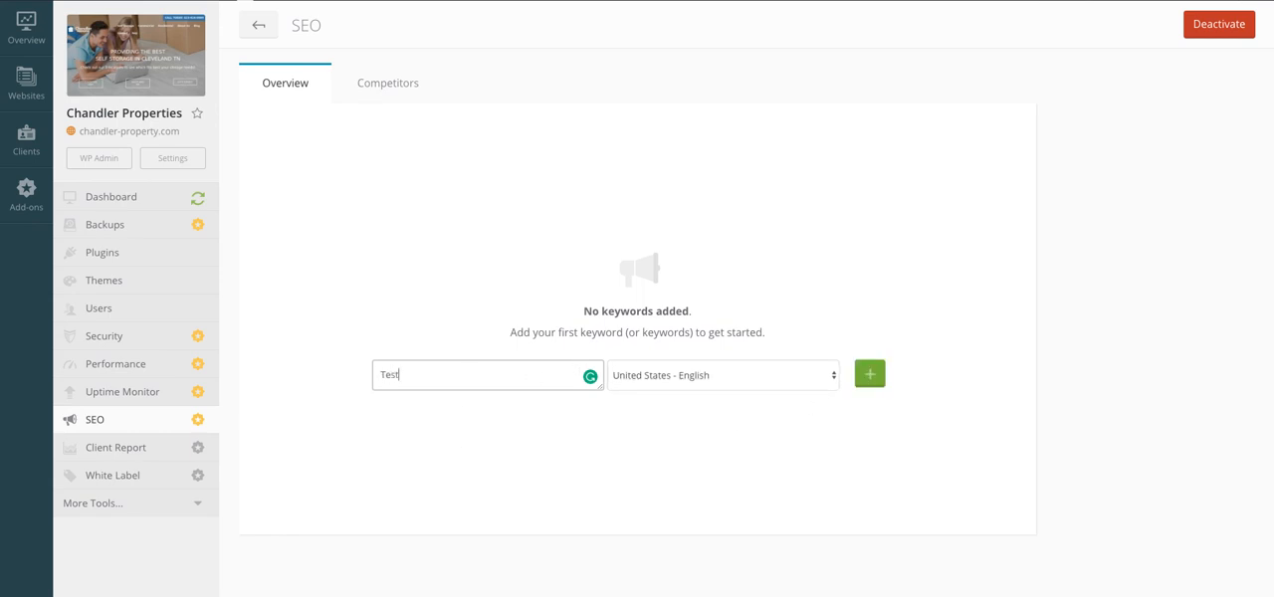
pyautogui.press('Return')
pyautogui.write('Testing')
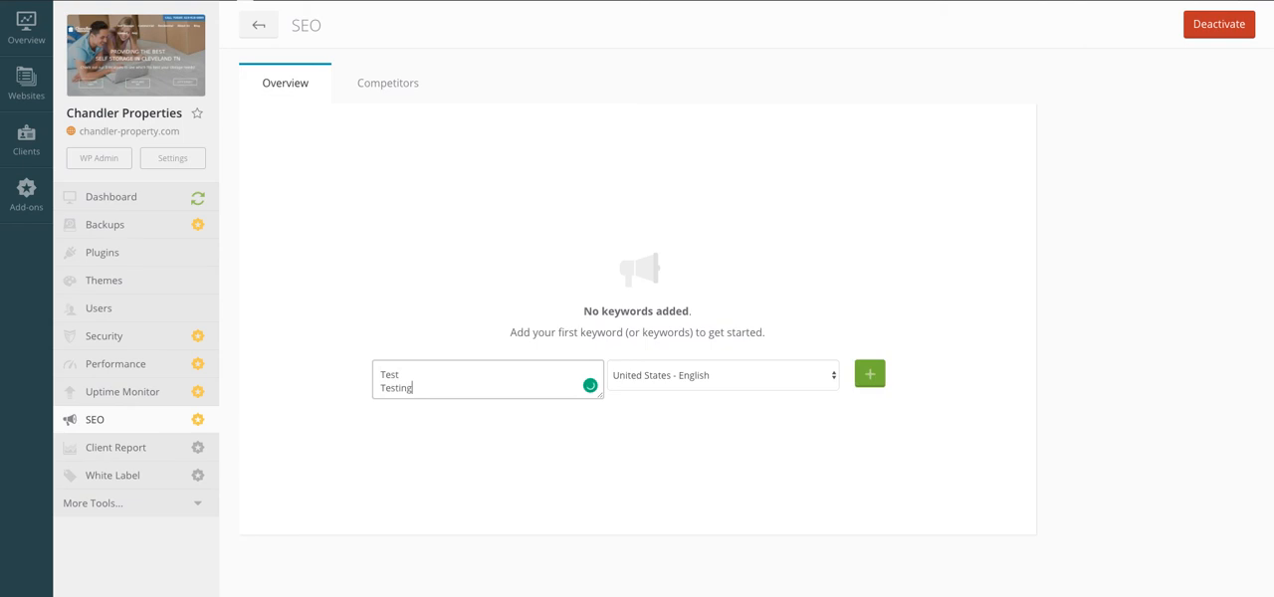
pyautogui.click(880, 376)
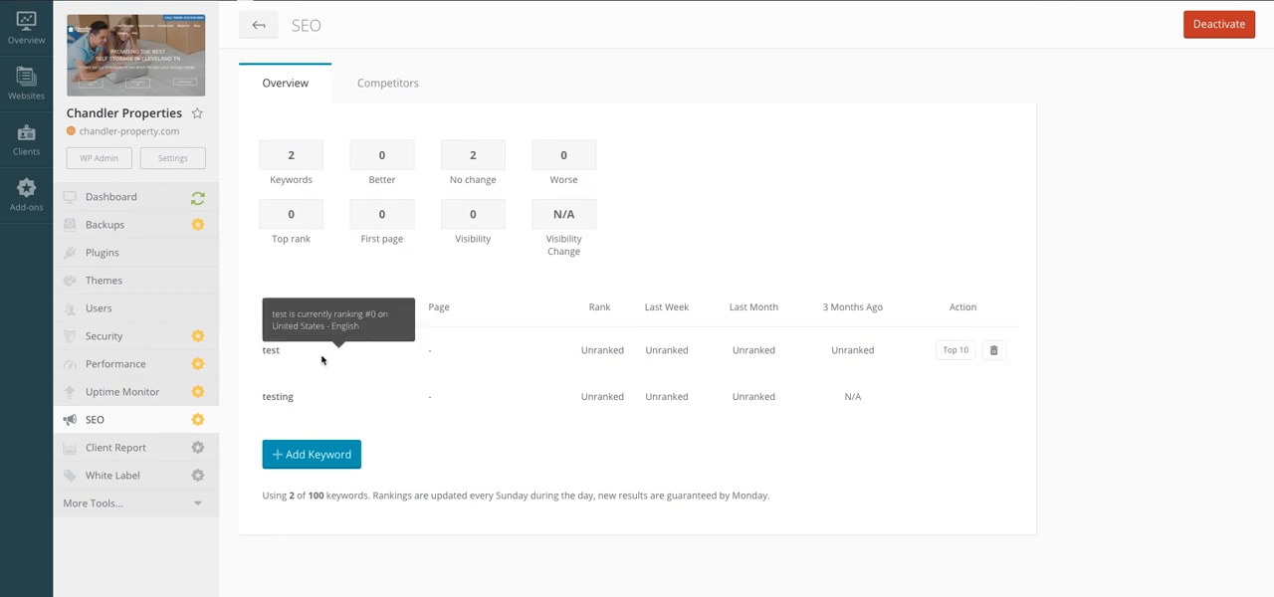
# Step: Activate Premium Client Reports for the Chandler Properties website and close the activation dialog
pyautogui.click(129, 450)
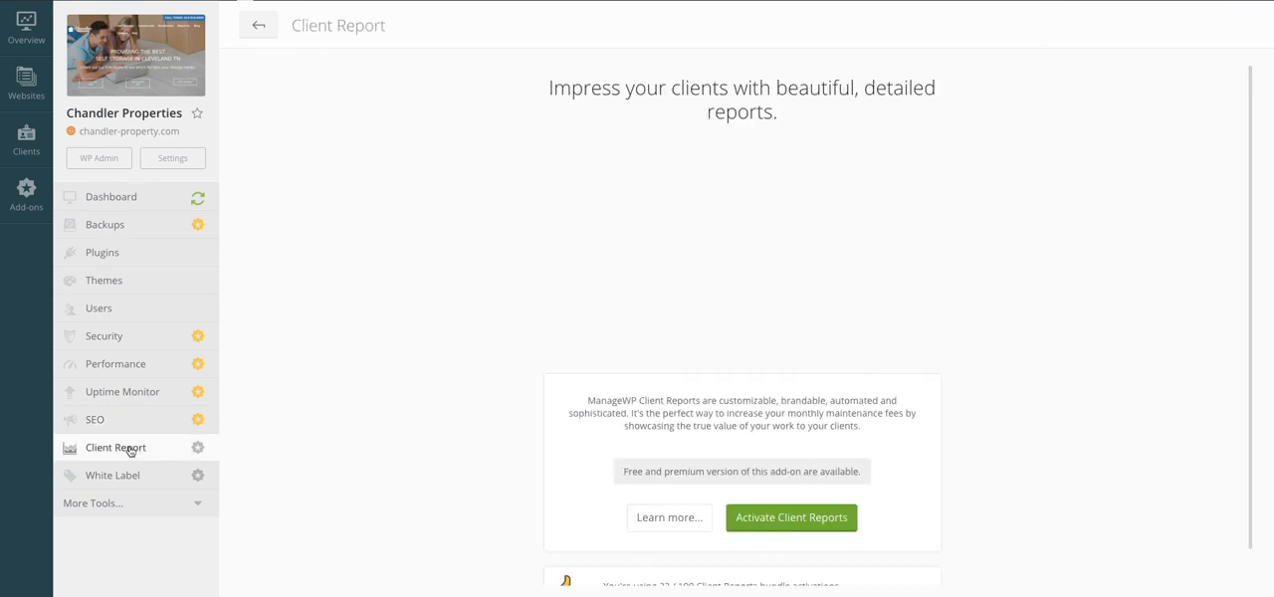
pyautogui.click(791, 518)
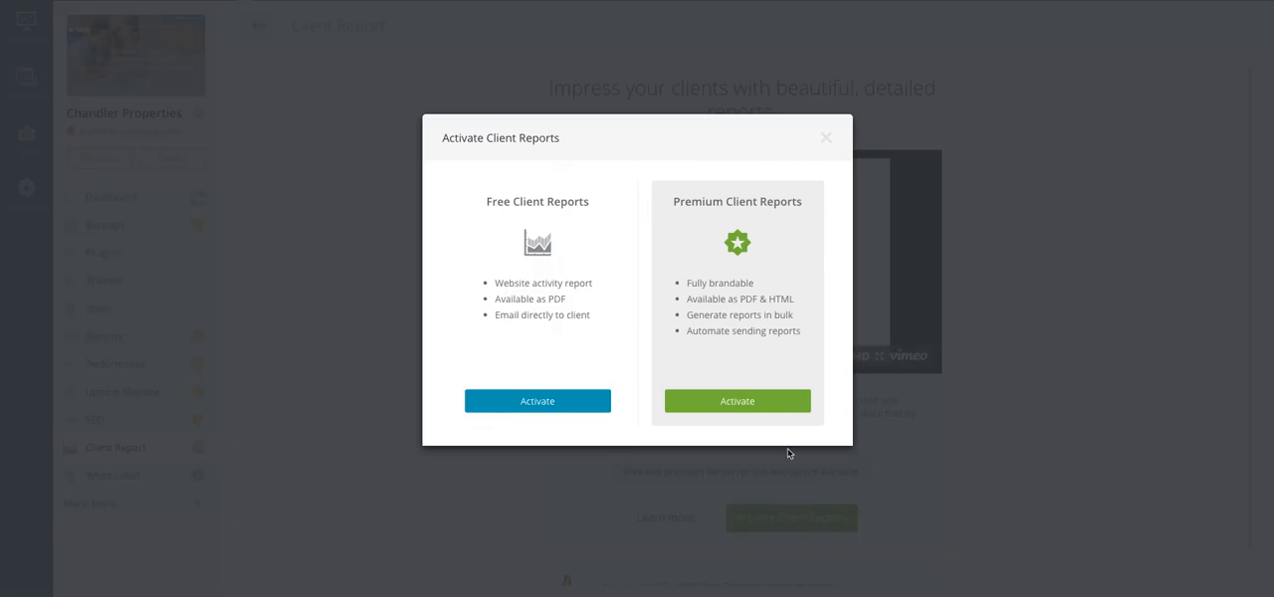
pyautogui.click(747, 405)
pyautogui.click(781, 378)
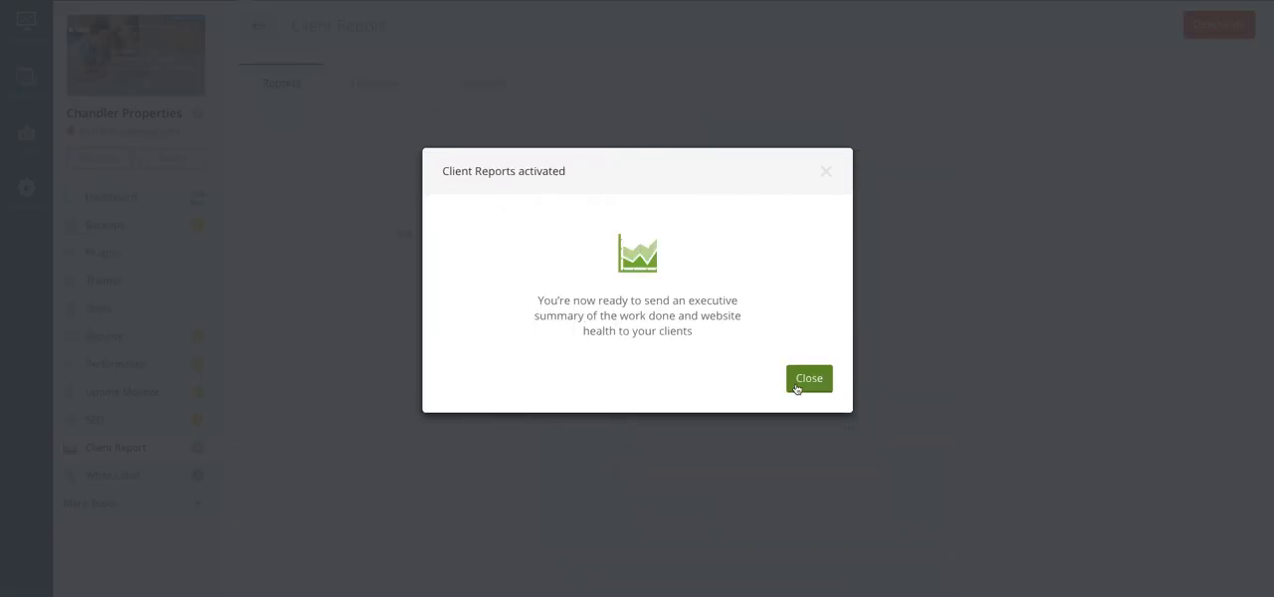
pyautogui.click(804, 379)
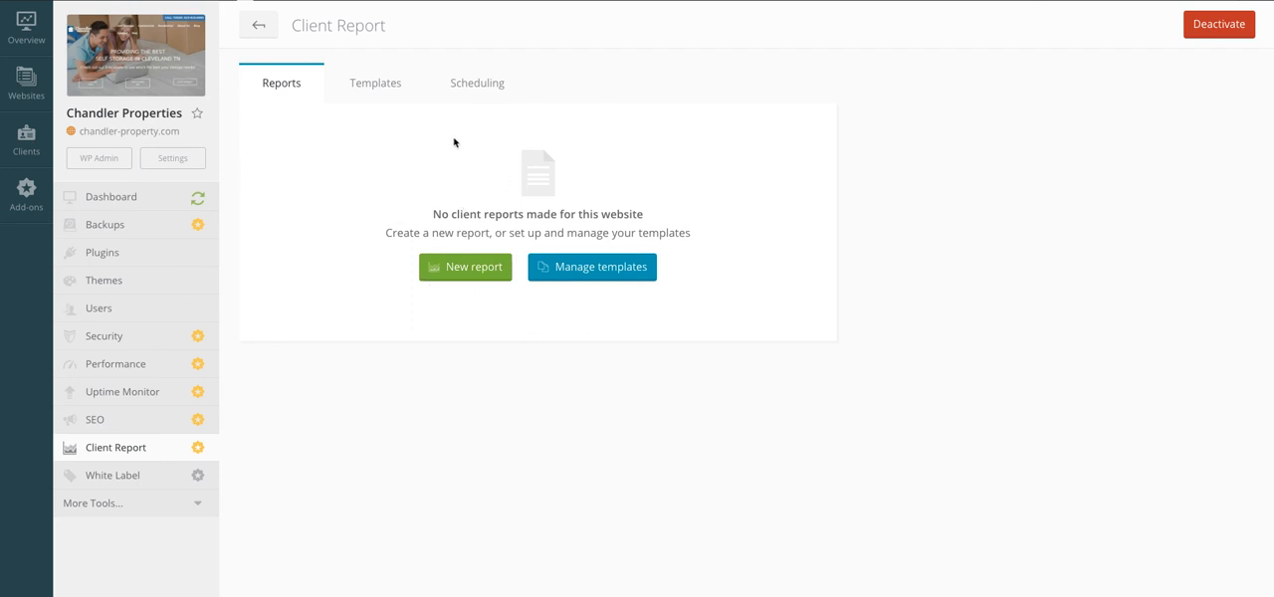
# Step: Set the automated client report schedule to Bi-weekly frequency with a delivery time of 08:00
pyautogui.click(462, 87)
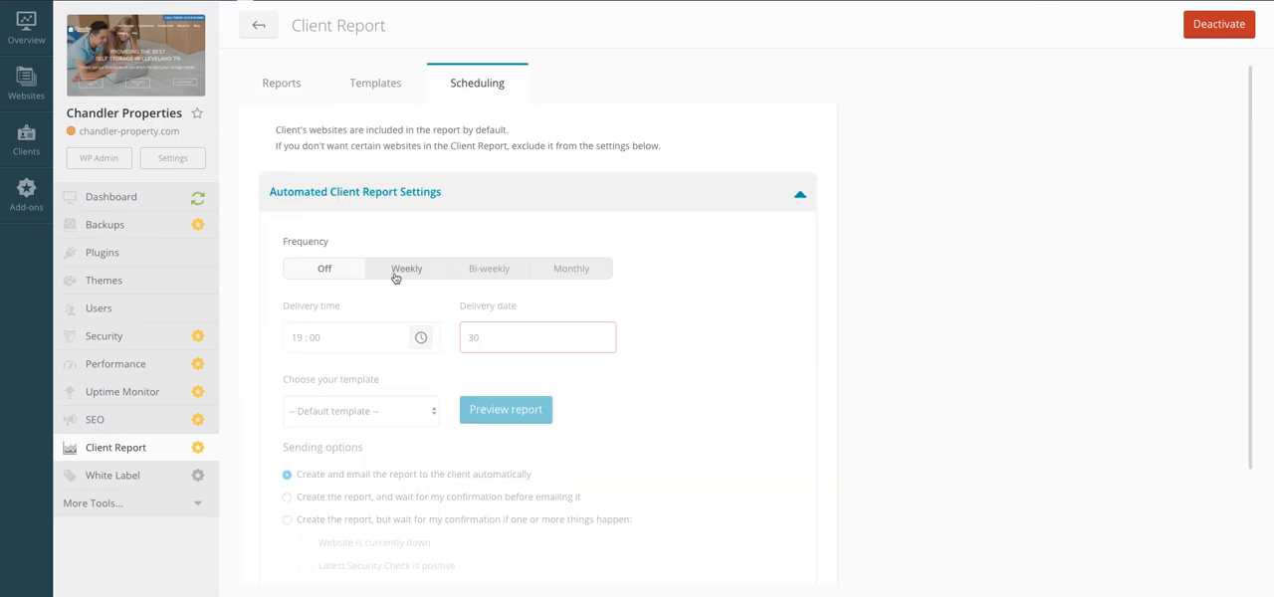
pyautogui.click(489, 271)
pyautogui.scroll(-1, 540, 280)
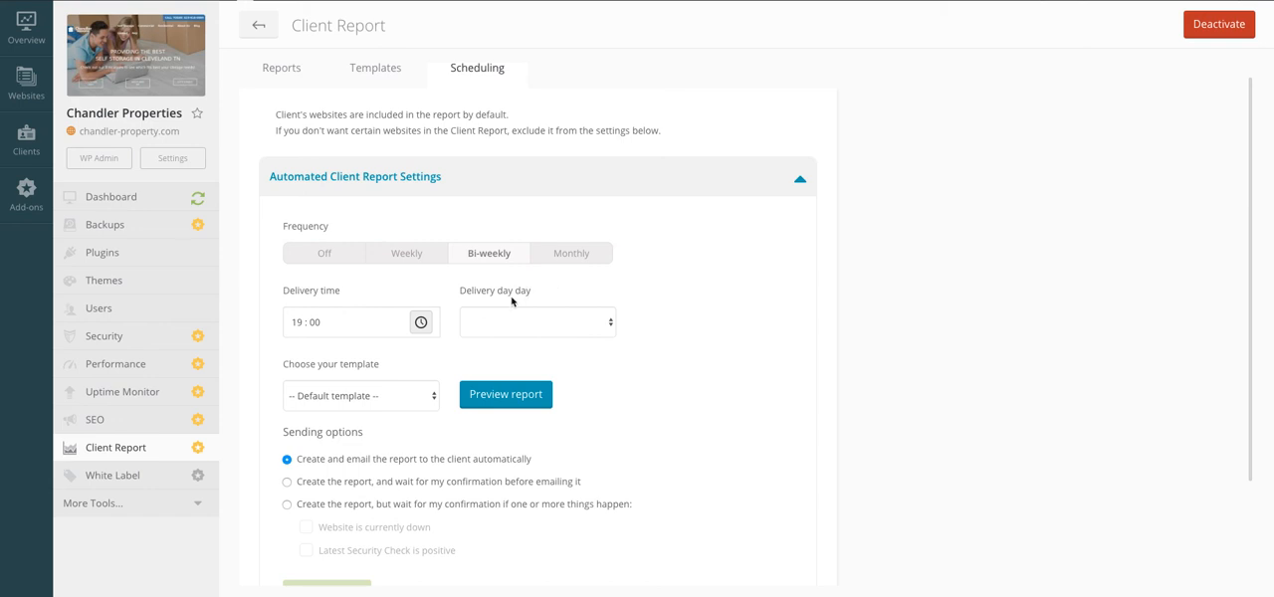
pyautogui.click(332, 318)
pyautogui.click(350, 351)
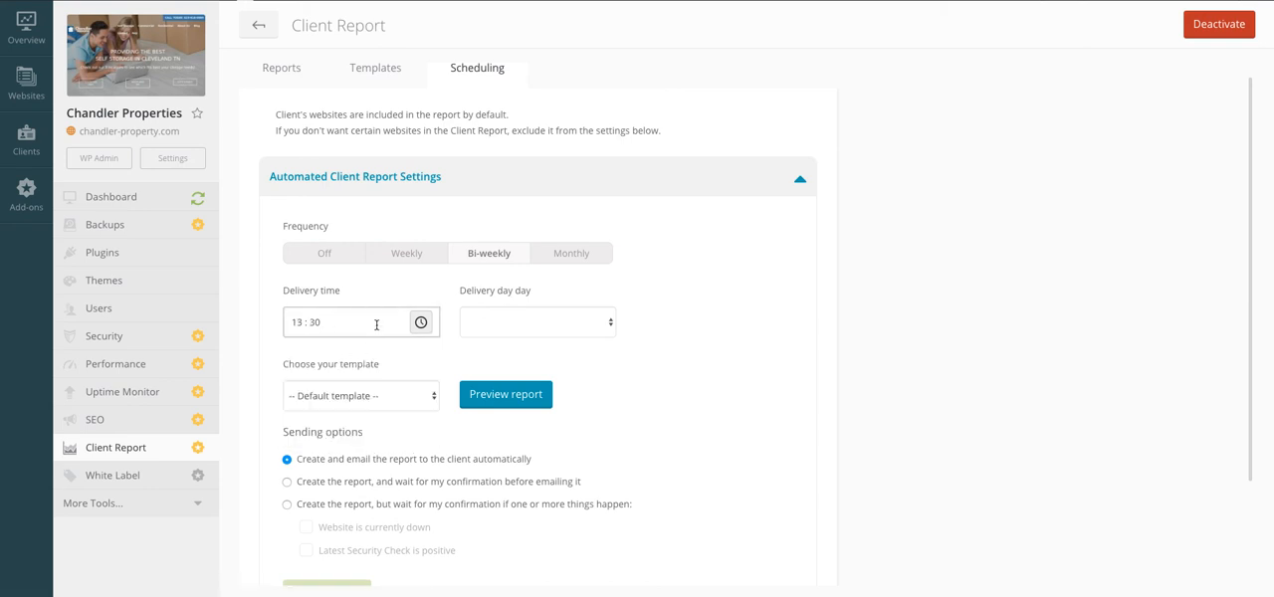
pyautogui.click(422, 324)
pyautogui.scroll(-2, 365, 388)
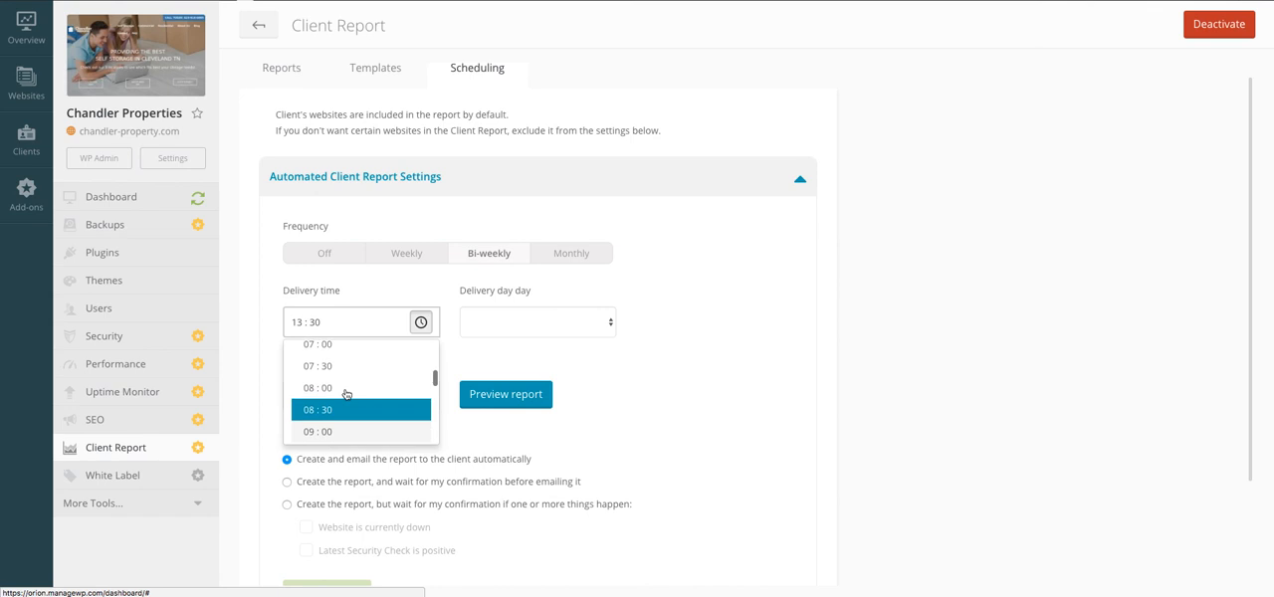
pyautogui.scroll(2, 346, 394)
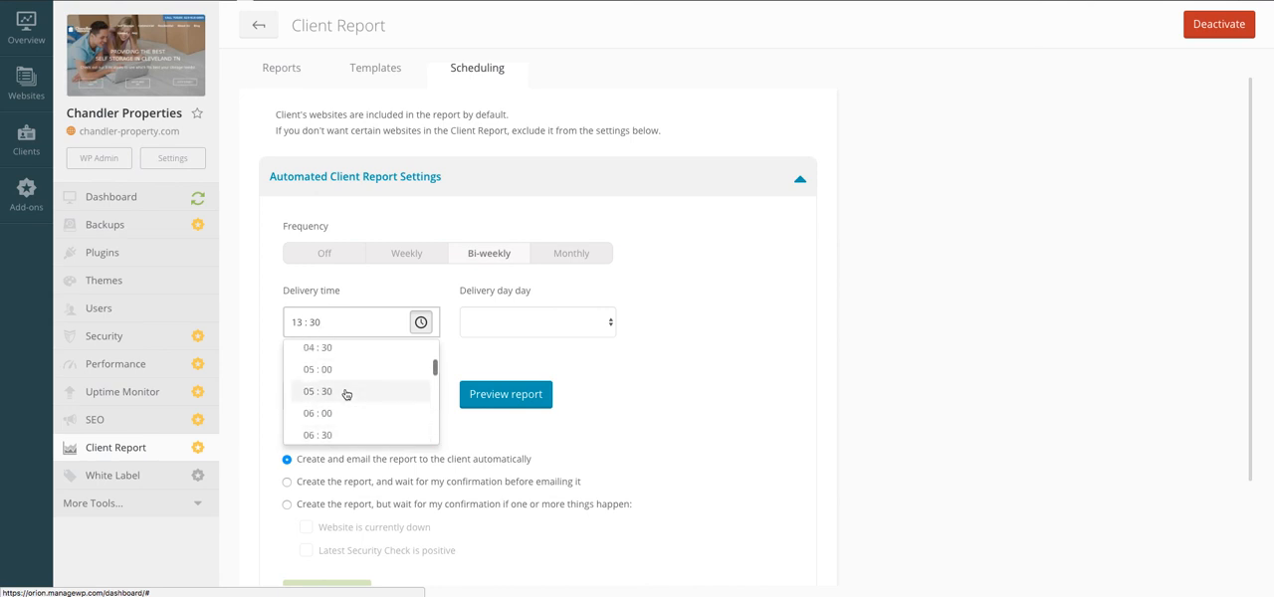
pyautogui.scroll(-3, 343, 391)
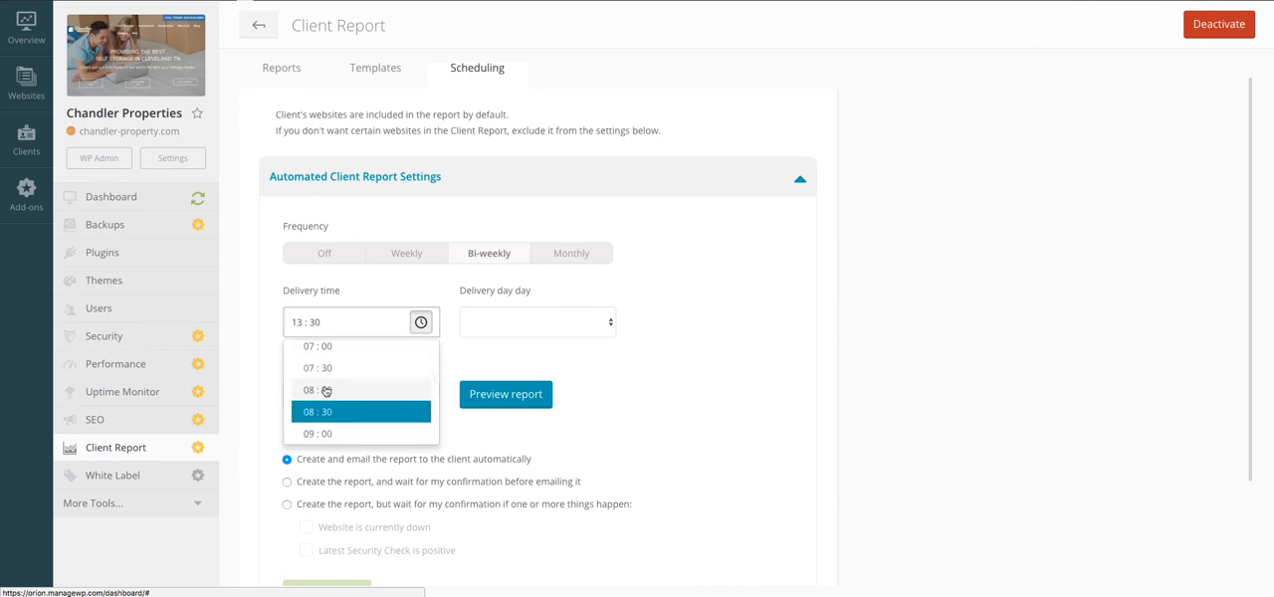
pyautogui.click(326, 391)
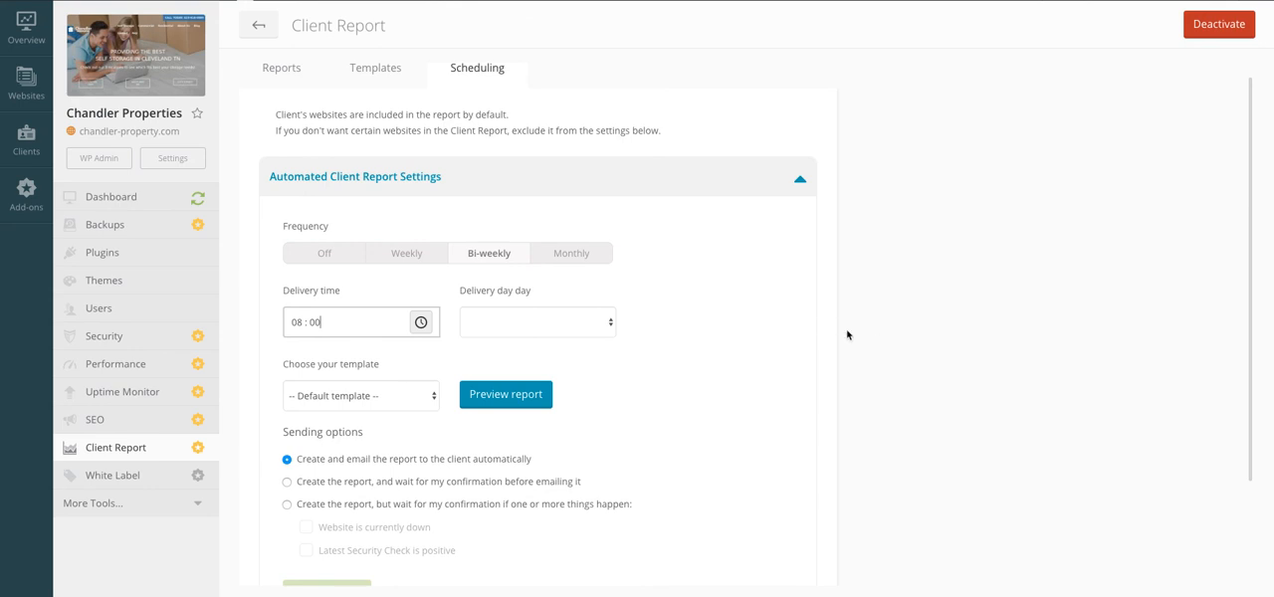
# Step: Choose General Template as the template for the automated client report
pyautogui.scroll(-1, 792, 366)
pyautogui.scroll(-3, 791, 367)
pyautogui.click(357, 320)
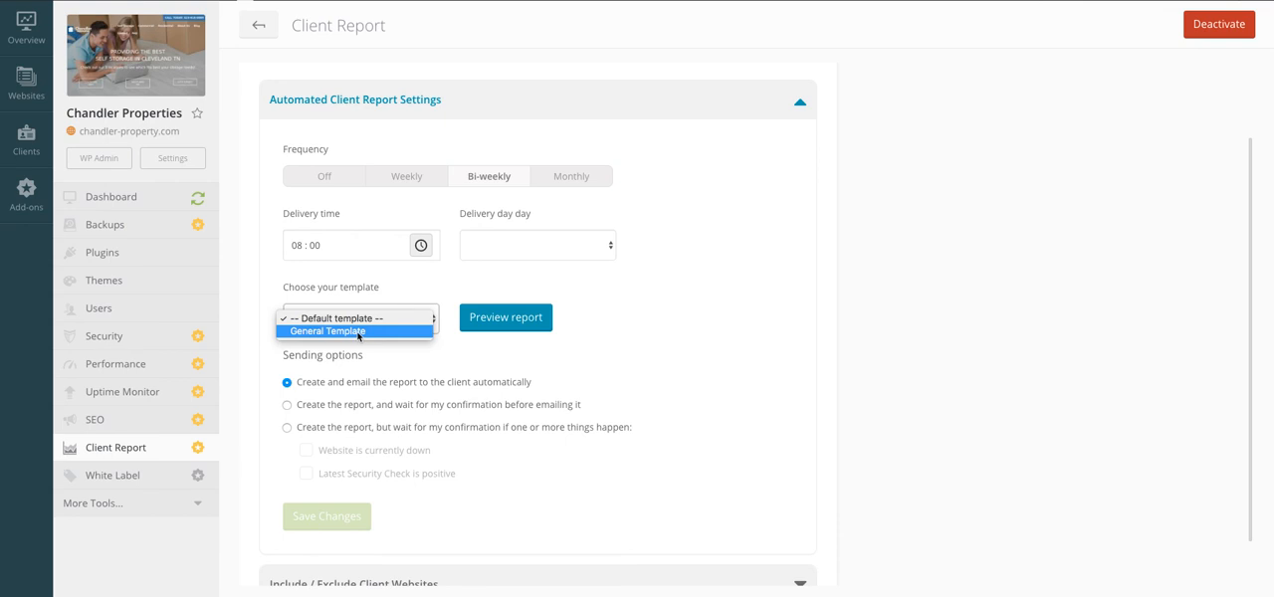
pyautogui.click(358, 332)
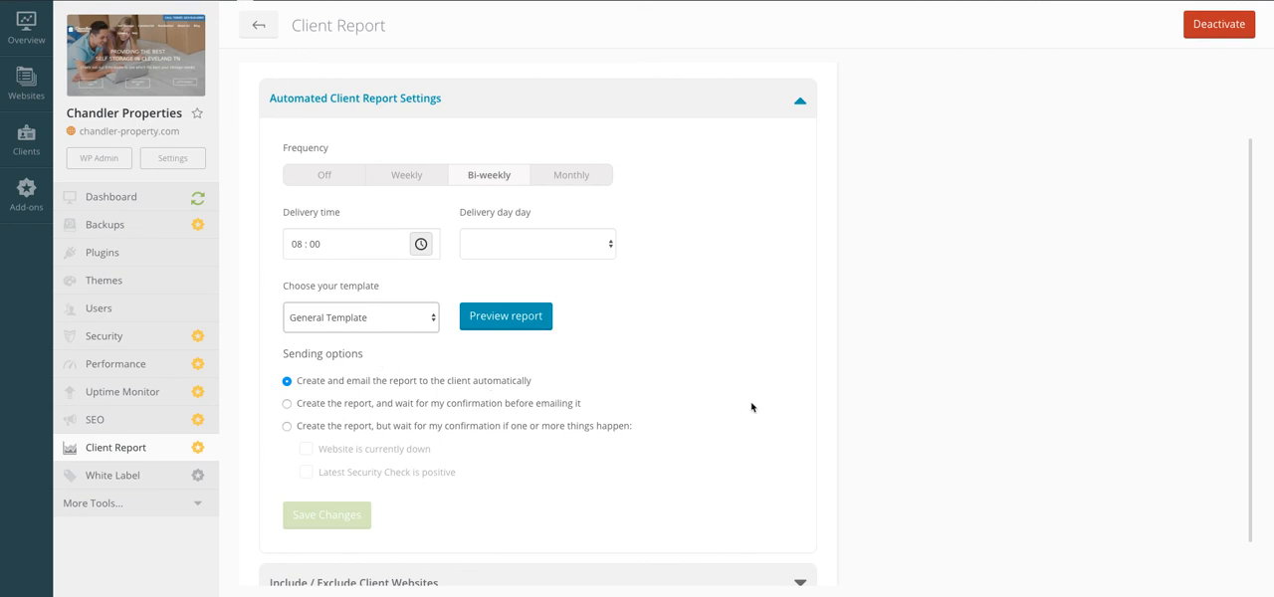
pyautogui.scroll(-1, 751, 407)
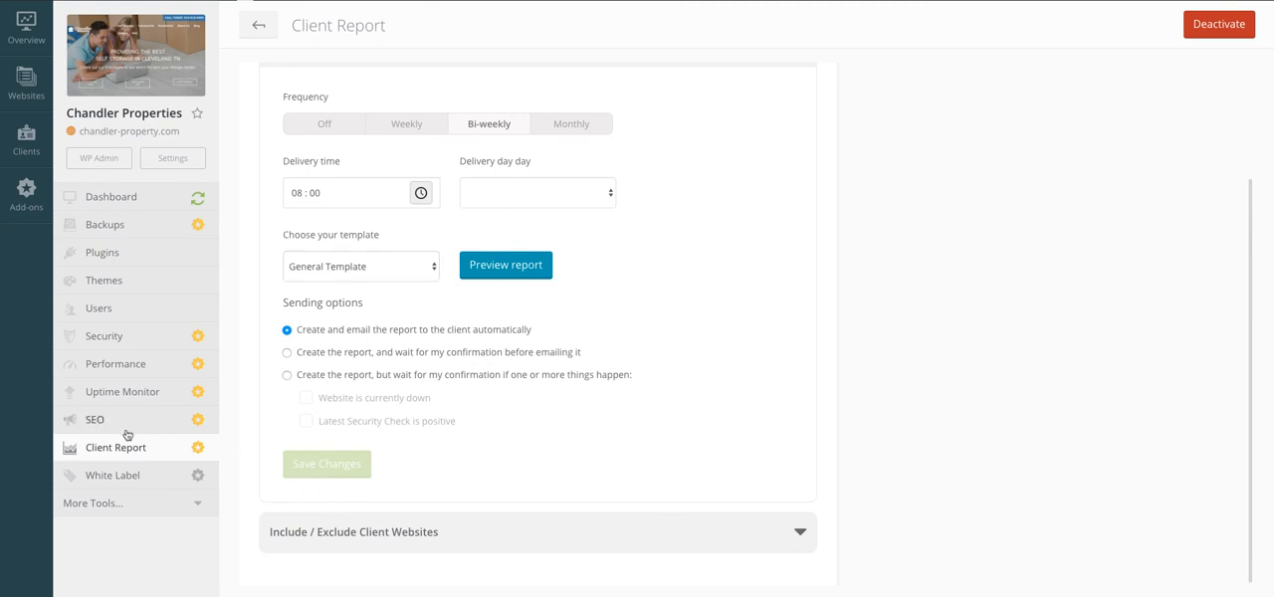
# Step: Activate the White Label add-on for the Chandler Properties website and close the activation dialog
pyautogui.click(133, 477)
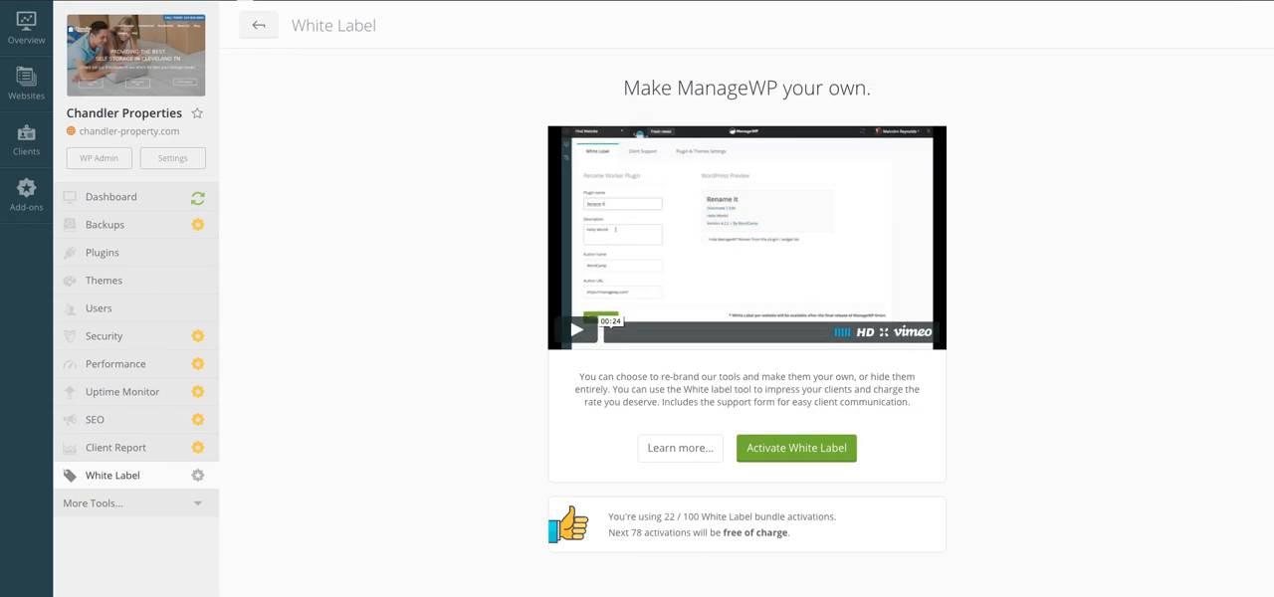
pyautogui.click(822, 448)
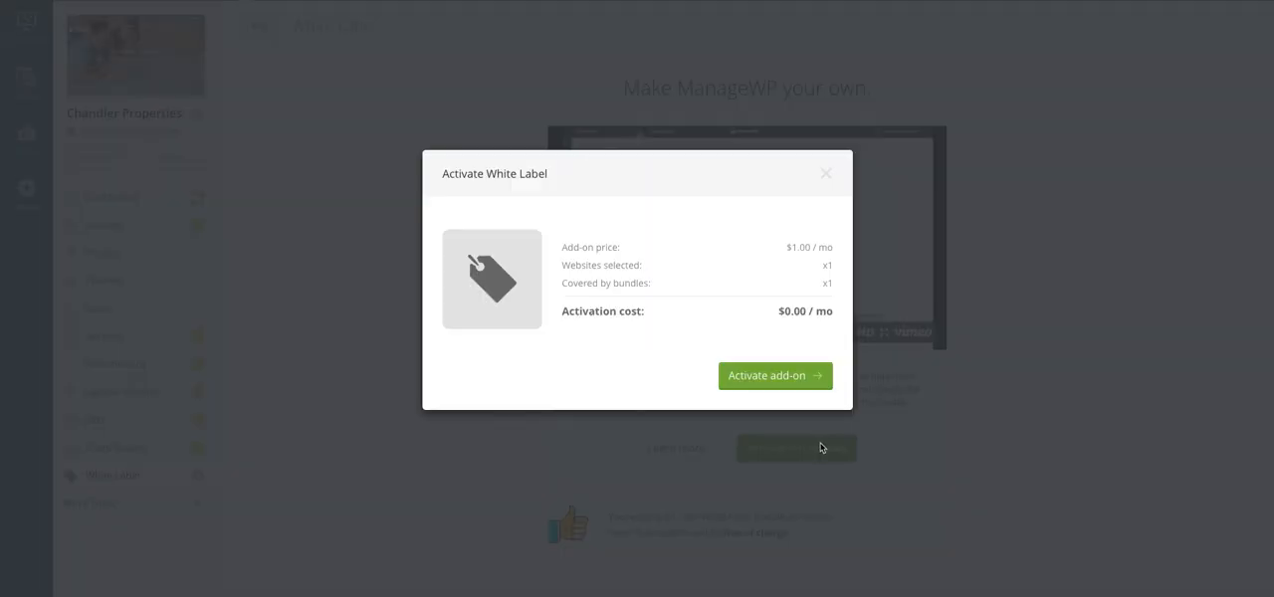
pyautogui.click(782, 381)
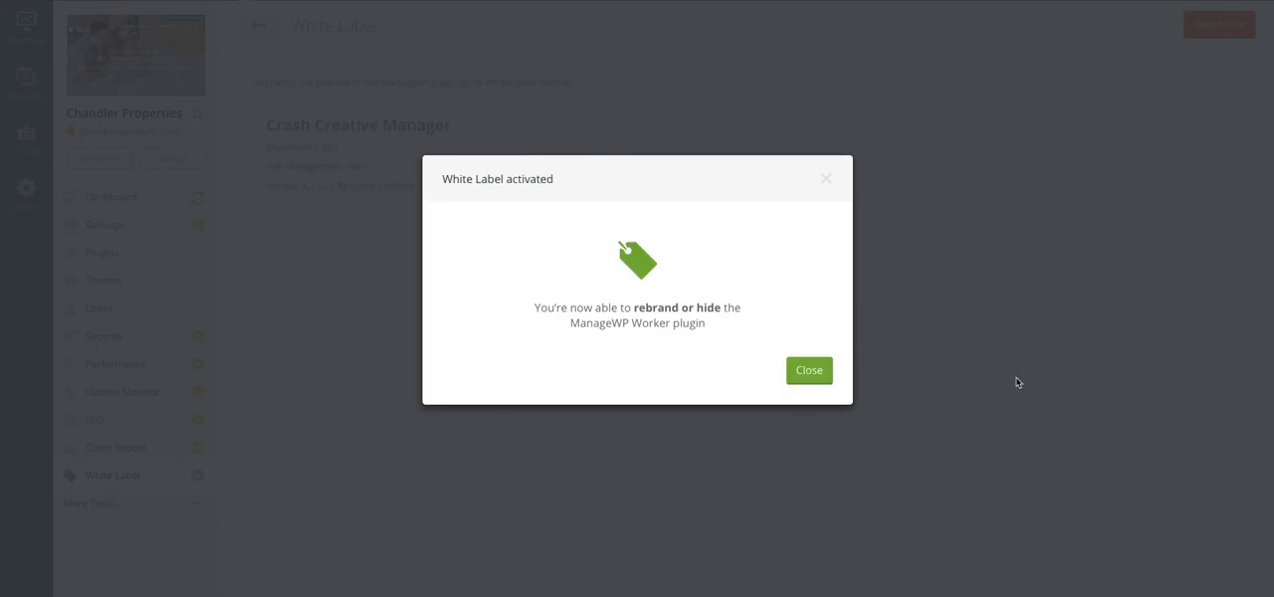
pyautogui.click(811, 371)
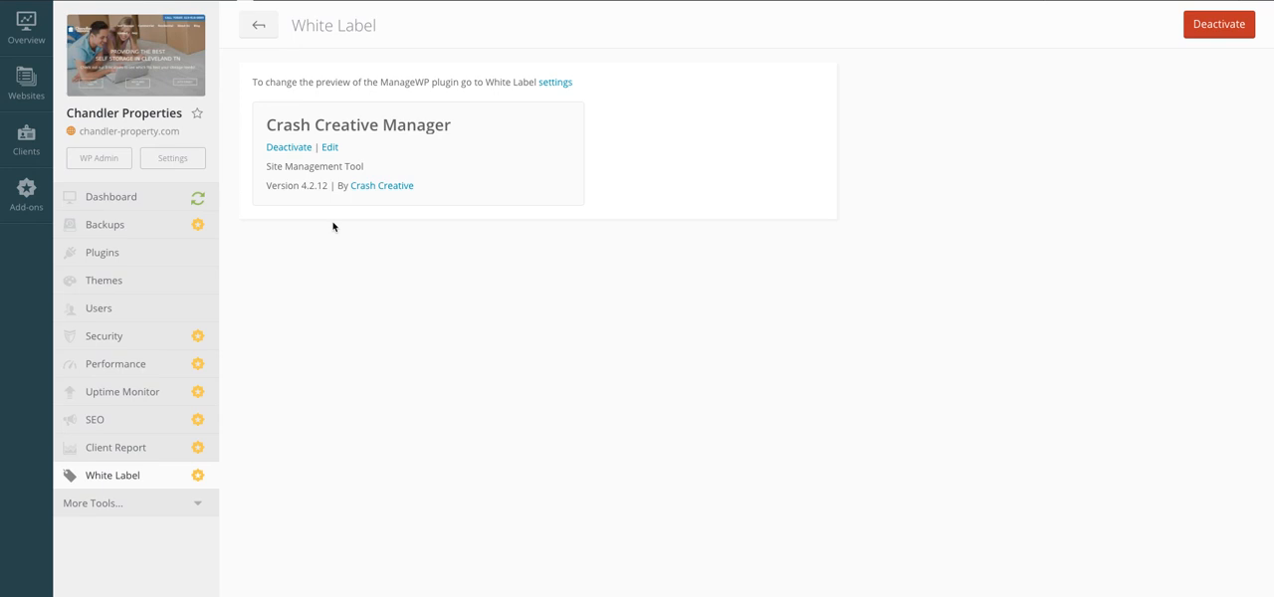